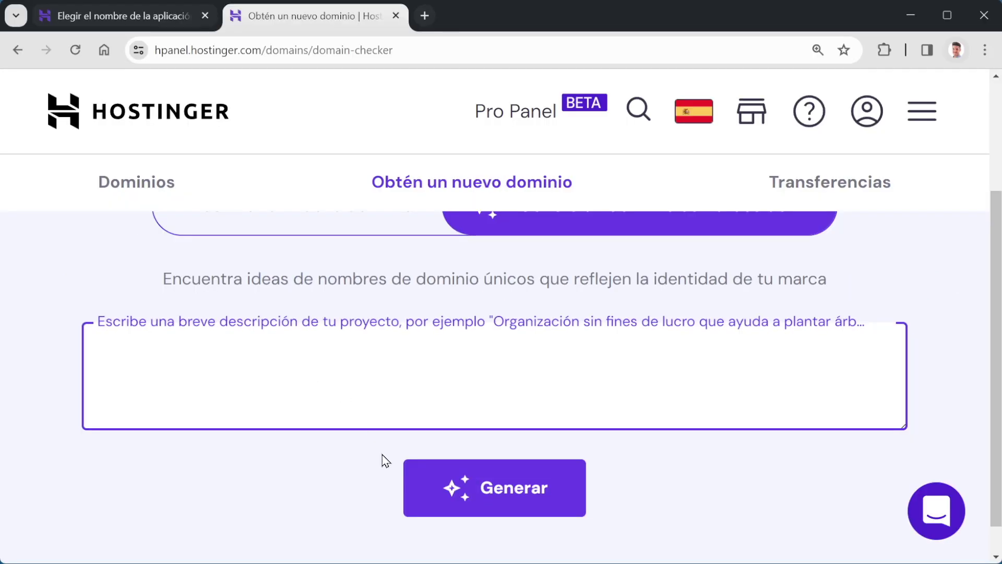
Begin the project description with "Ofrecer un servicio de creación de páginas web, tanto a particulares como empresas.".
type("Ofrecer un serv")
type("ic")
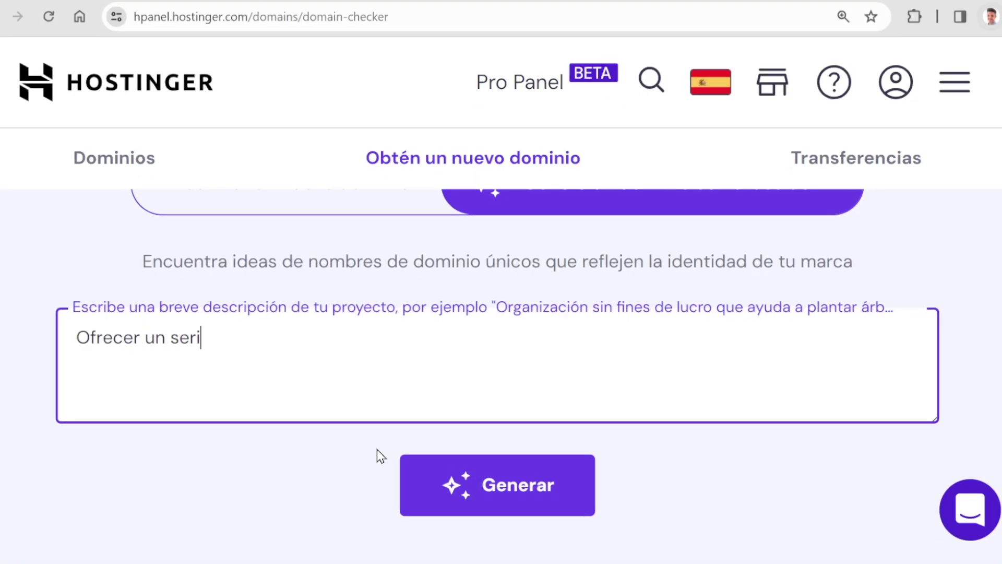
key("BackSpace")
key("BackSpace")
type("vicio de creación de pág")
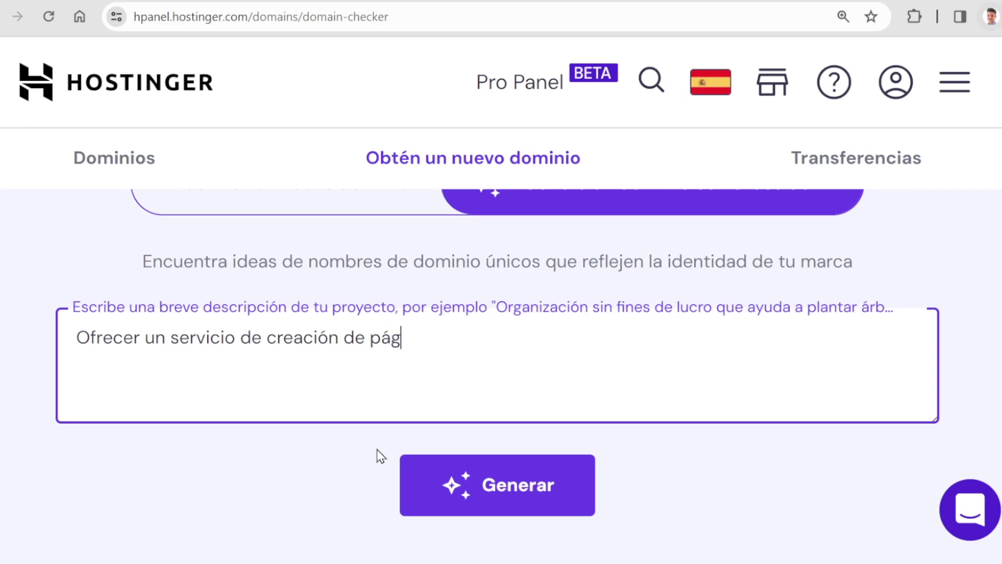
type("inas web, tanto a")
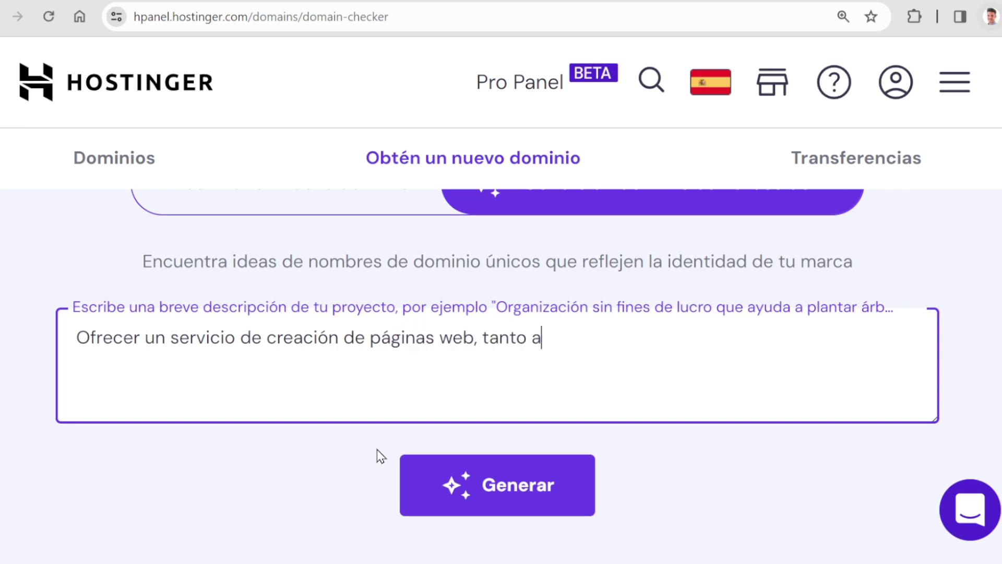
type(" partic")
type("ulares como empresas. Siti")
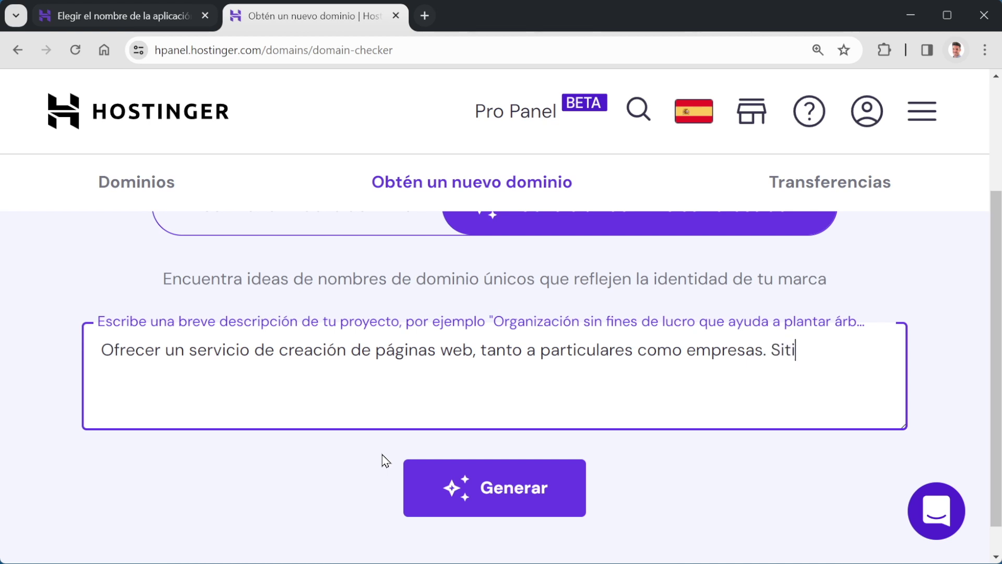
Complete the project description with "Sitios web personalizados y profesionales. En español. Nombres cortos." and generate domain ideas.
type("os web personalizad")
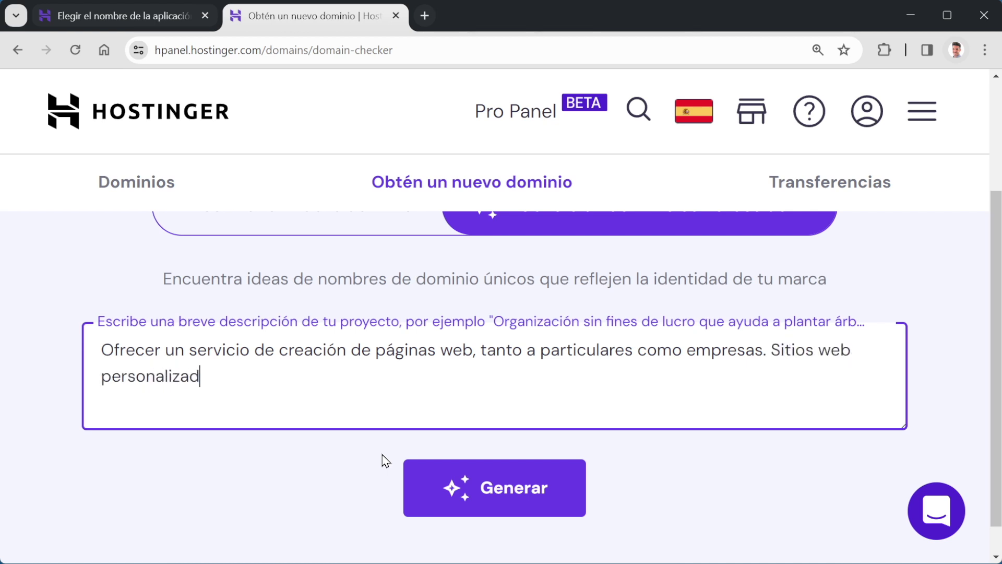
type("os y profesionales. En español")
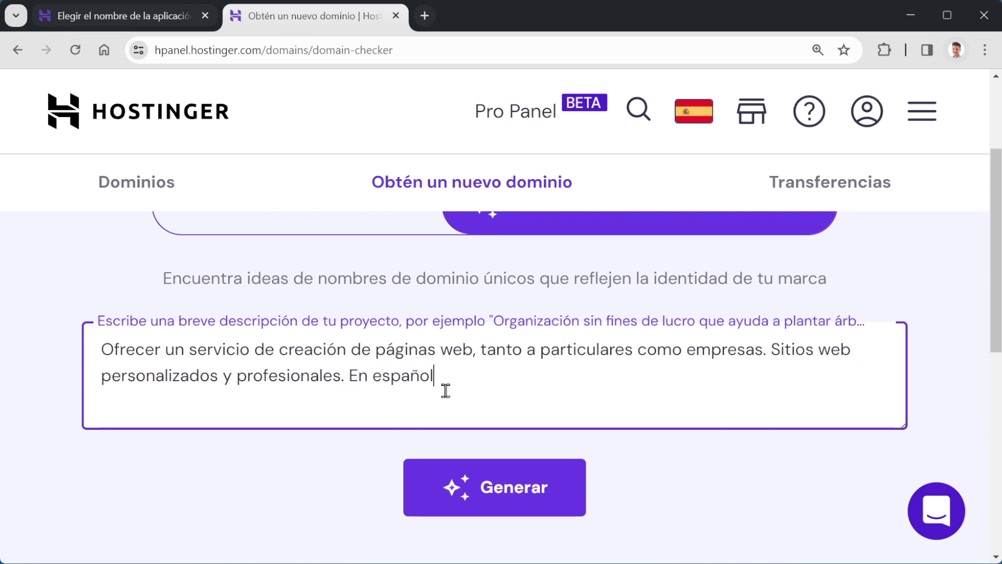
type(". Nombres cortos.")
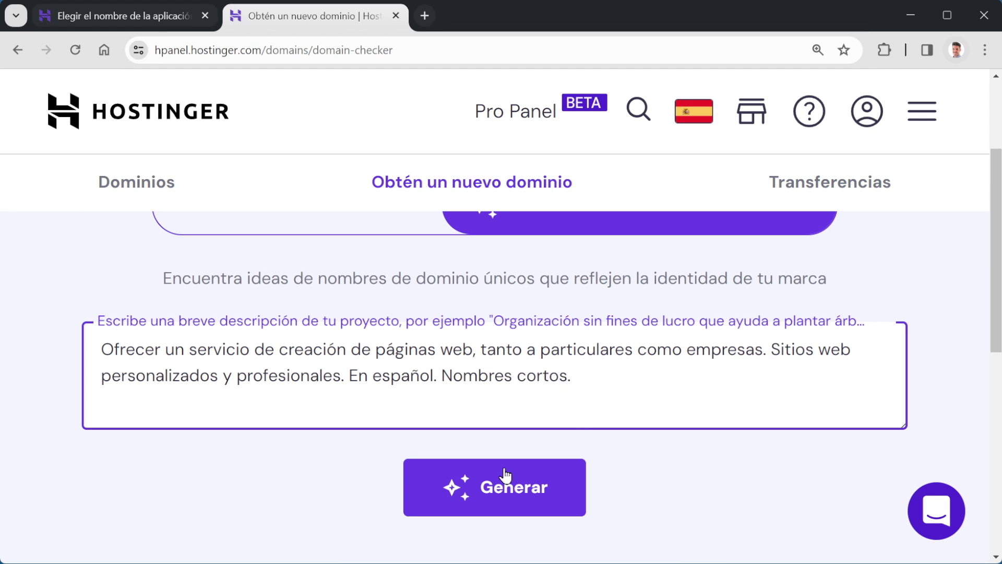
left_click(507, 493)
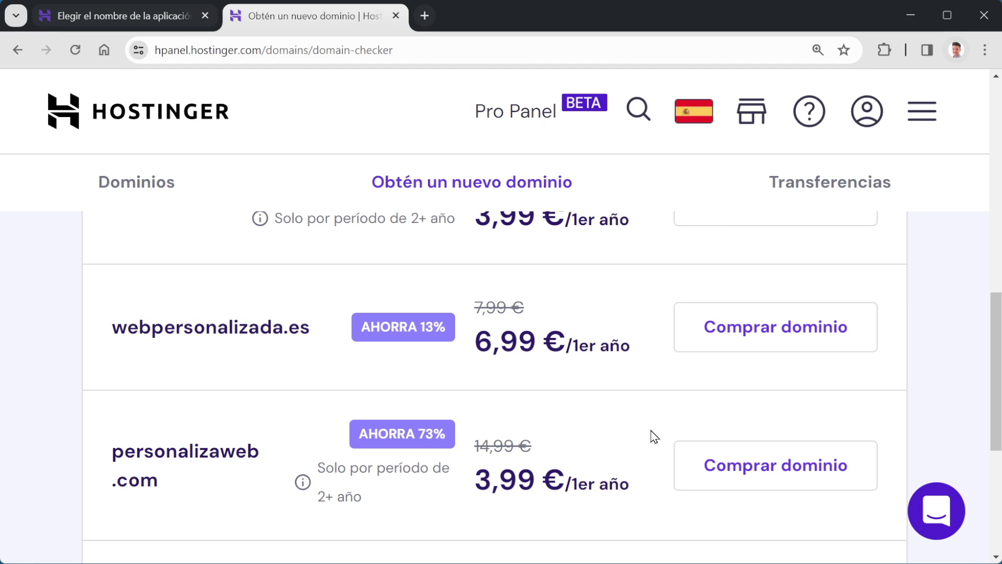
Review the AI-generated domain name suggestions and their first-year prices down to the end of the list.
scroll(648, 444, "up", 5)
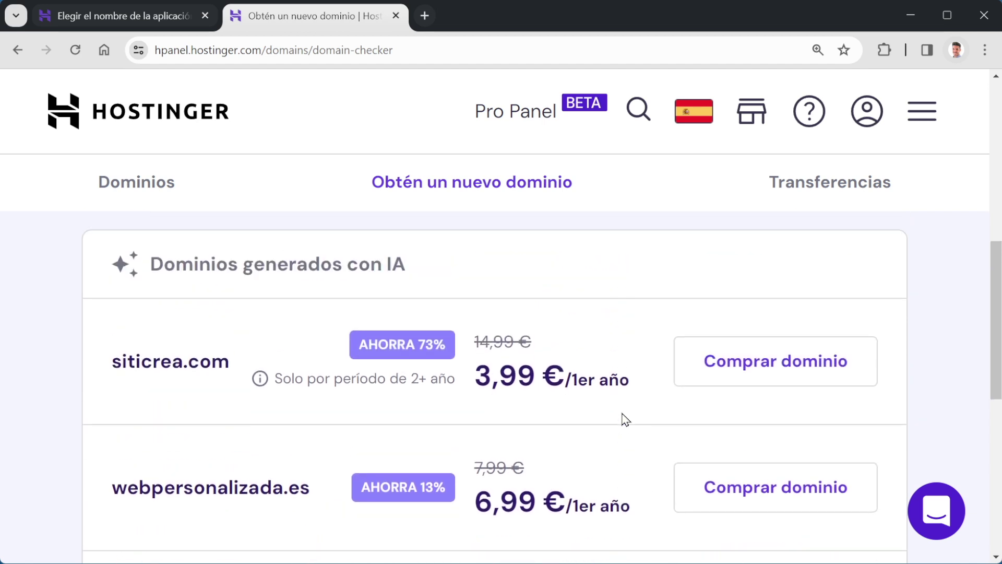
scroll(626, 419, "down", 1)
left_click_drag(114, 364, 228, 366)
scroll(219, 382, "down", 1)
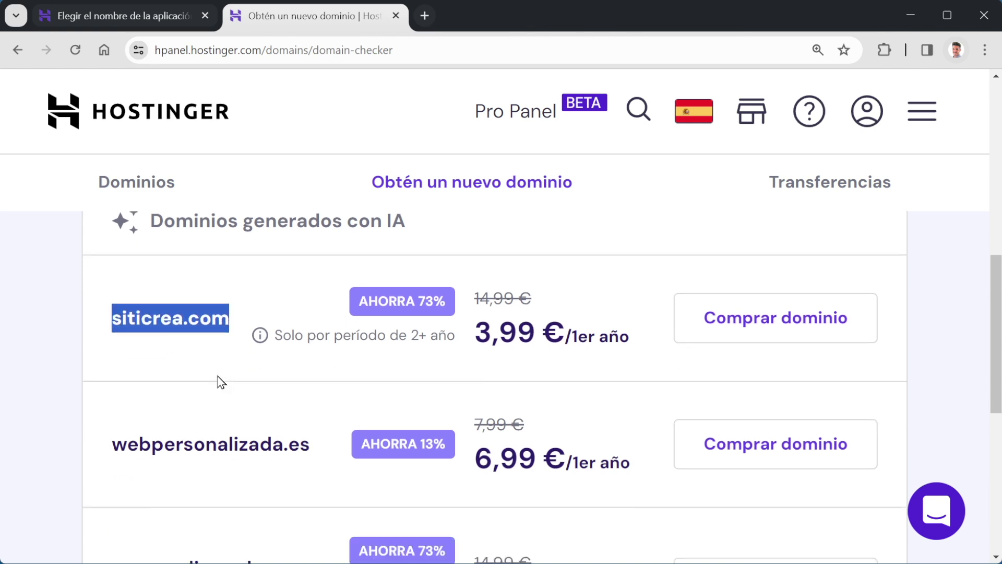
left_click_drag(140, 406, 316, 417)
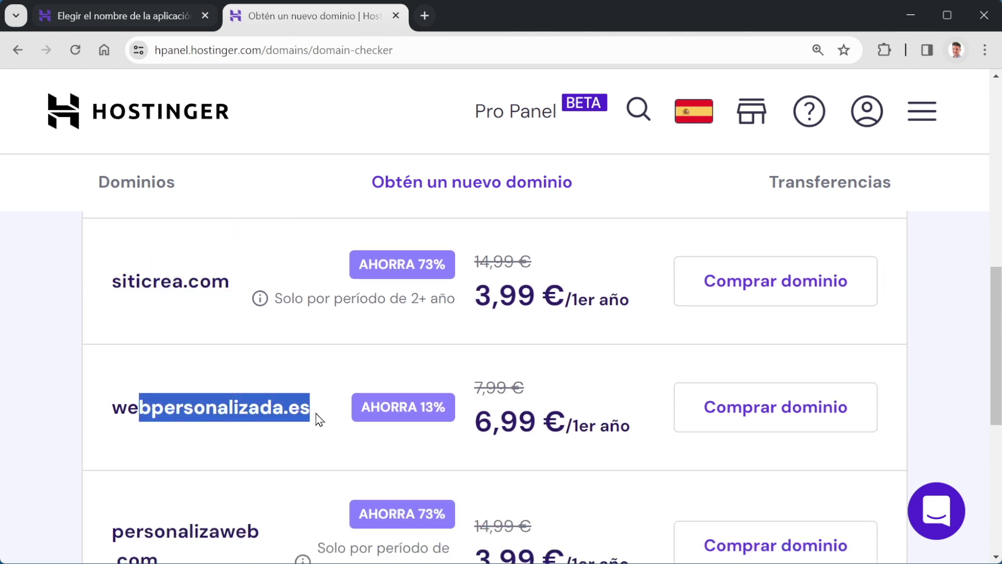
scroll(317, 418, "down", 2)
scroll(316, 417, "down", 2)
left_click_drag(162, 296, 232, 319)
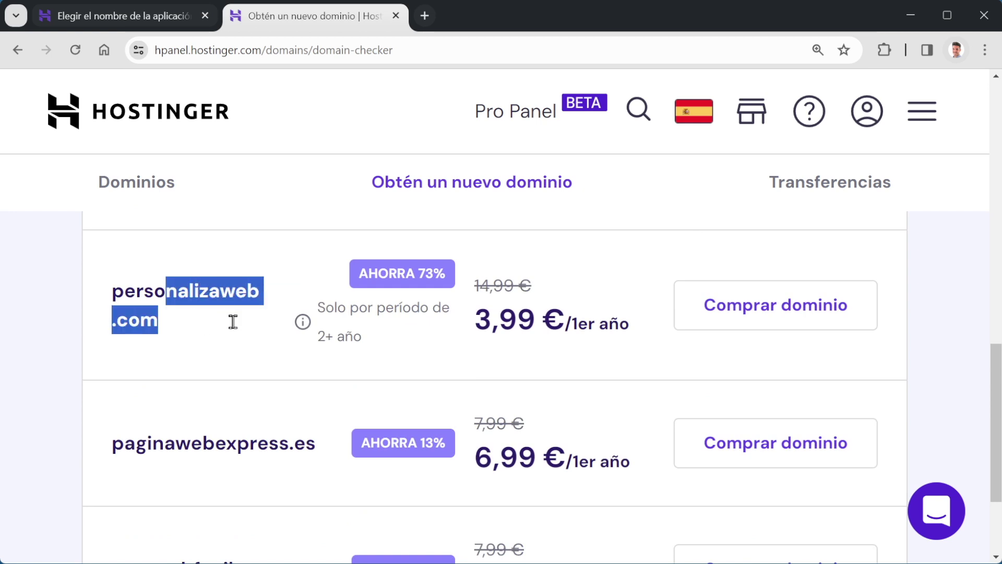
scroll(229, 334, "down", 1)
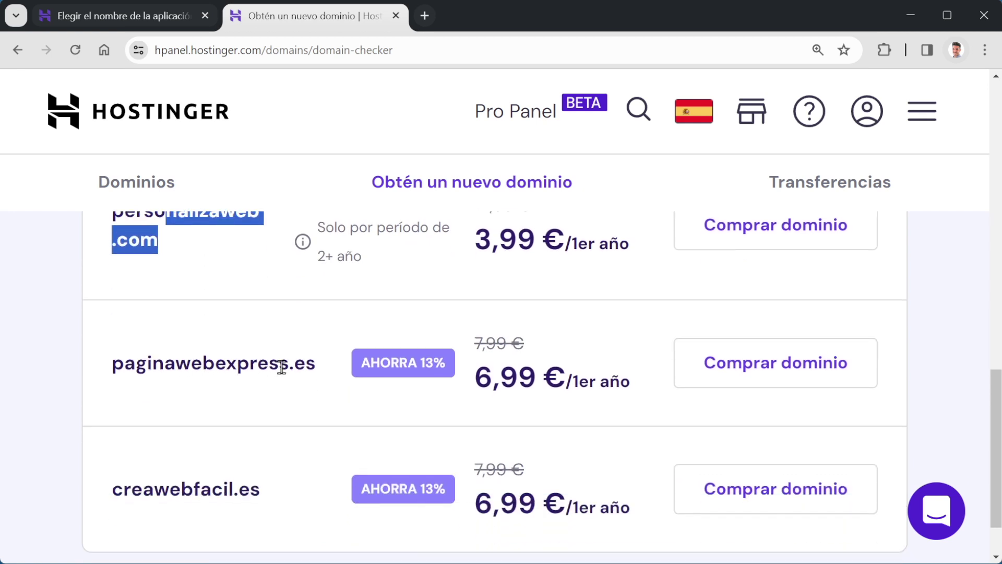
left_click_drag(140, 485, 286, 485)
scroll(286, 484, "down", 1)
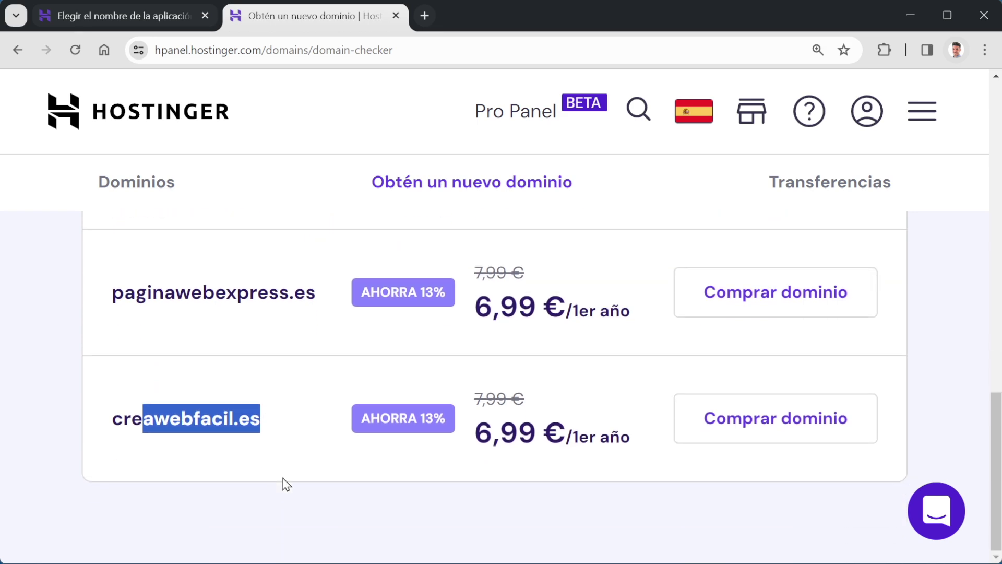
Generate a new batch of domain ideas from the same description and expand the list to browse more options.
scroll(287, 484, "up", 10)
left_click(464, 243)
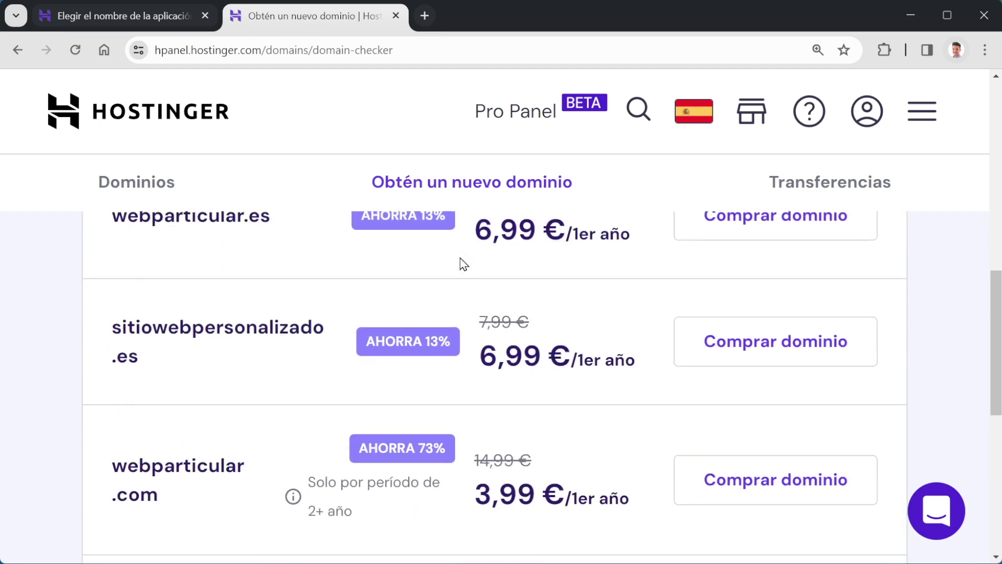
scroll(280, 389, "up", 5)
scroll(590, 362, "down", 10)
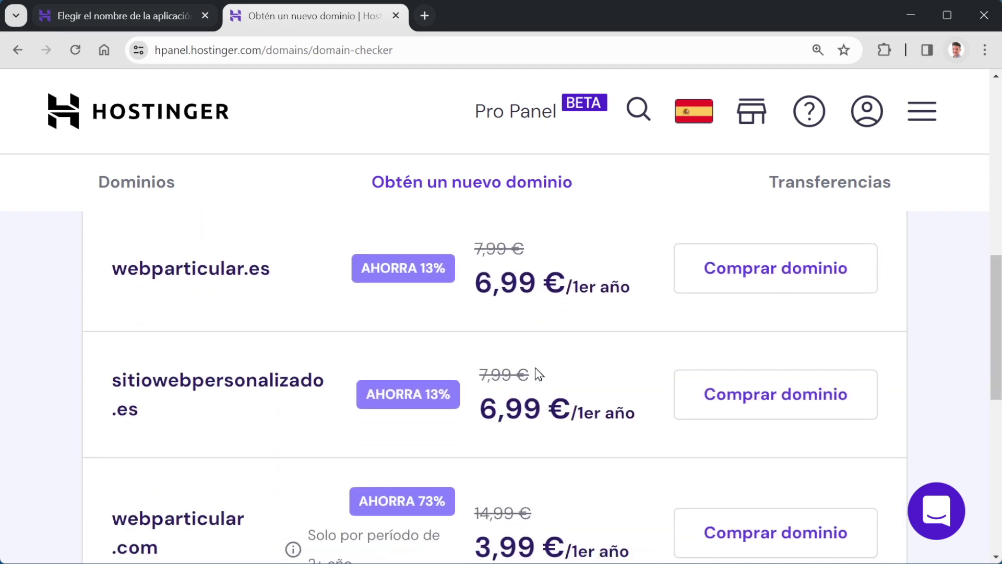
left_click(515, 436)
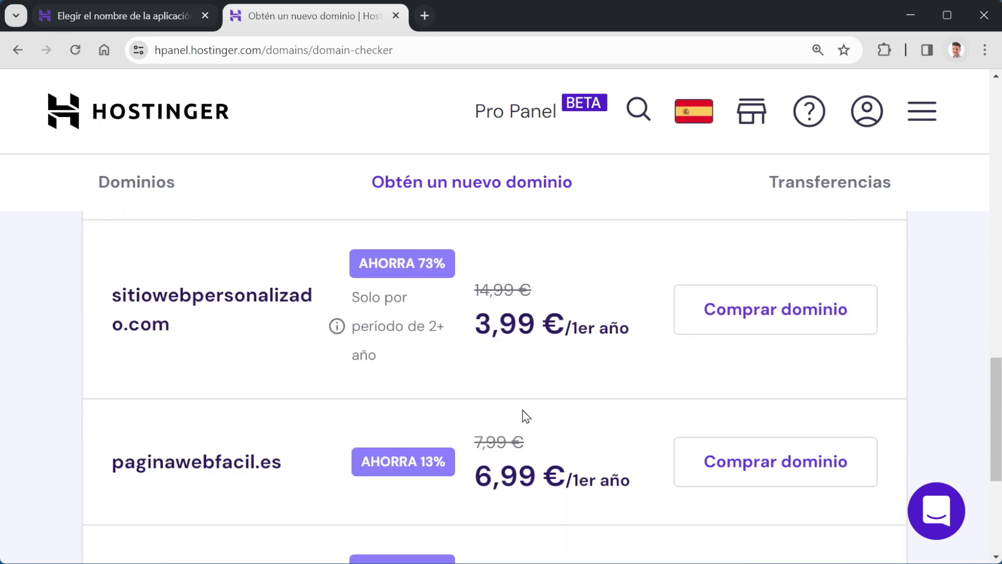
scroll(522, 409, "down", 2)
scroll(213, 387, "down", 3)
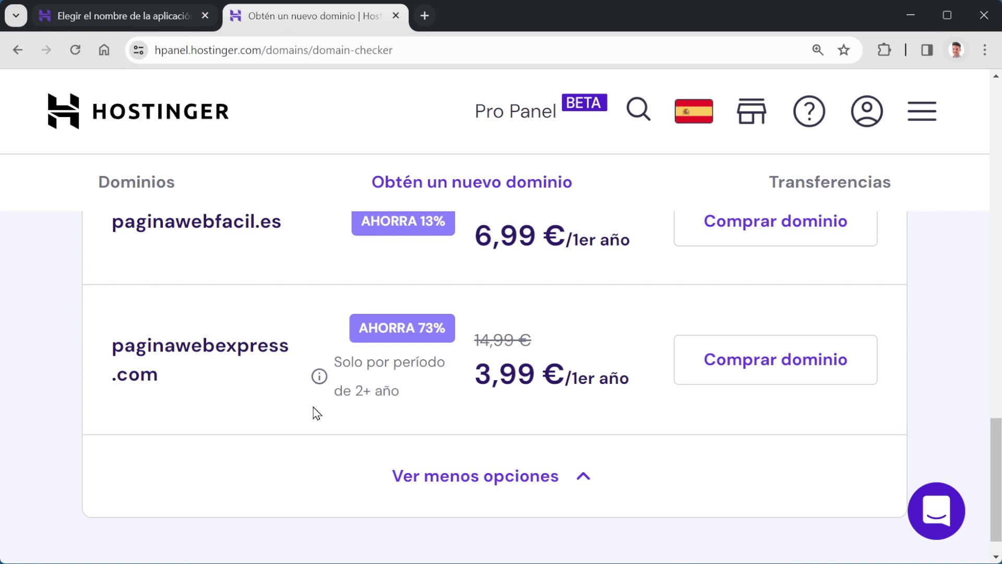
Copy the name sitiowebpersonalizado, without its extension, from the suggested .com domain.
scroll(224, 360, "up", 7)
left_click_drag(113, 437, 218, 473)
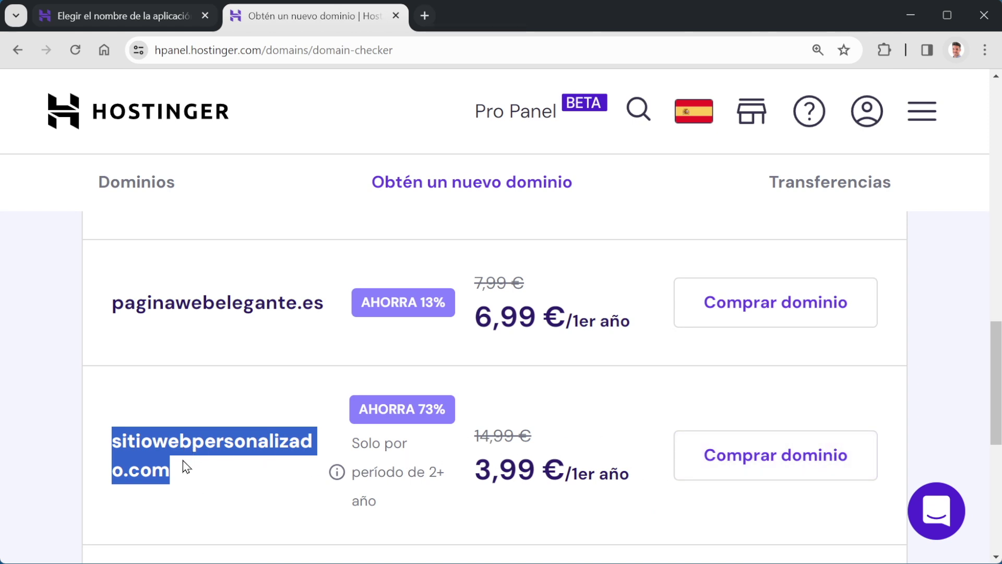
left_click(133, 469)
left_click_drag(122, 472, 115, 447)
key("ctrl+c")
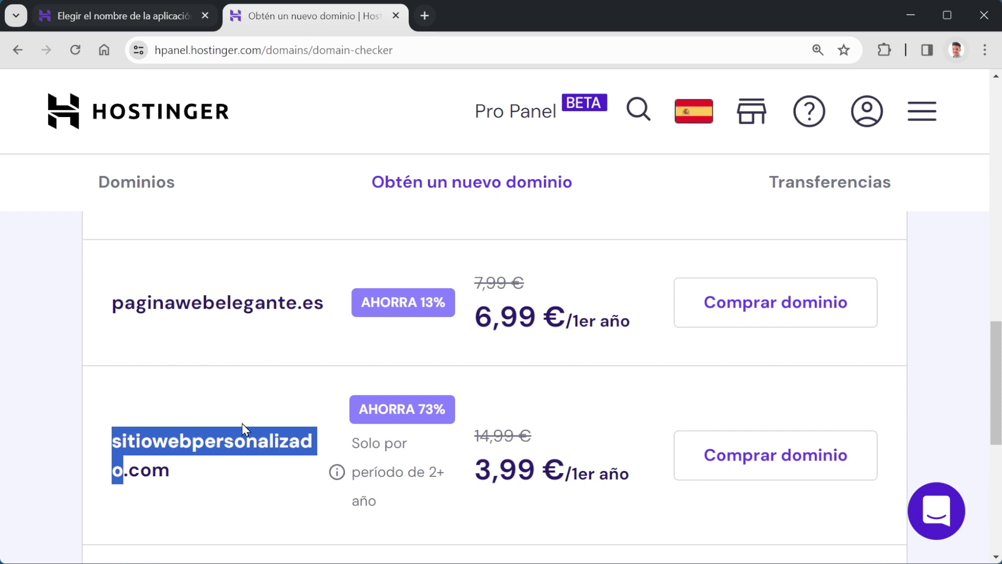
On the setup page for choosing the site's name, enter sitiowebpersonalizado as the desired domain name with the .com extension.
left_click(121, 25)
scroll(438, 443, "down", 5)
left_click(142, 351)
key("ctrl+v")
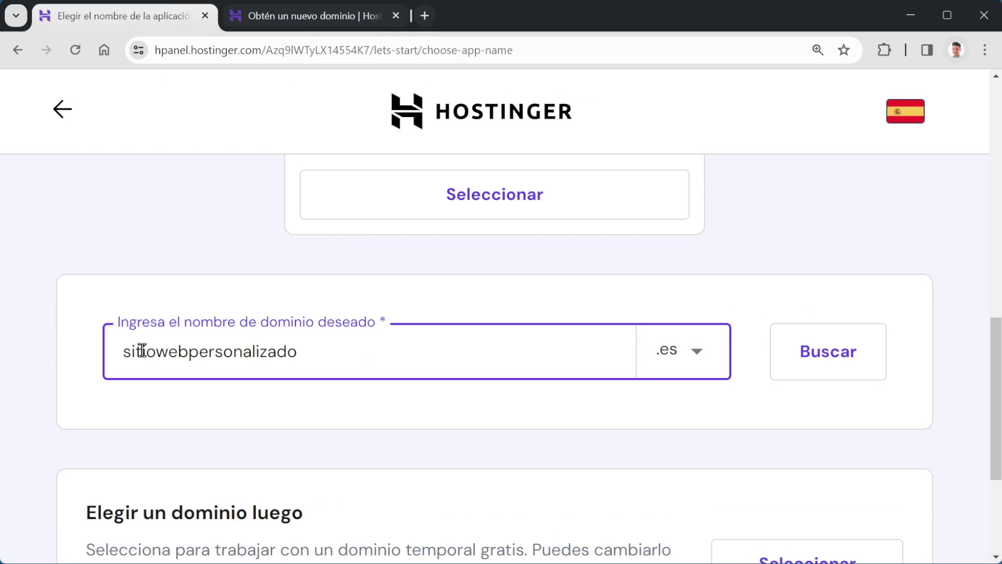
left_click(700, 359)
scroll(598, 455, "down", 4)
scroll(597, 454, "down", 2)
scroll(590, 459, "up", 2)
left_click(569, 486)
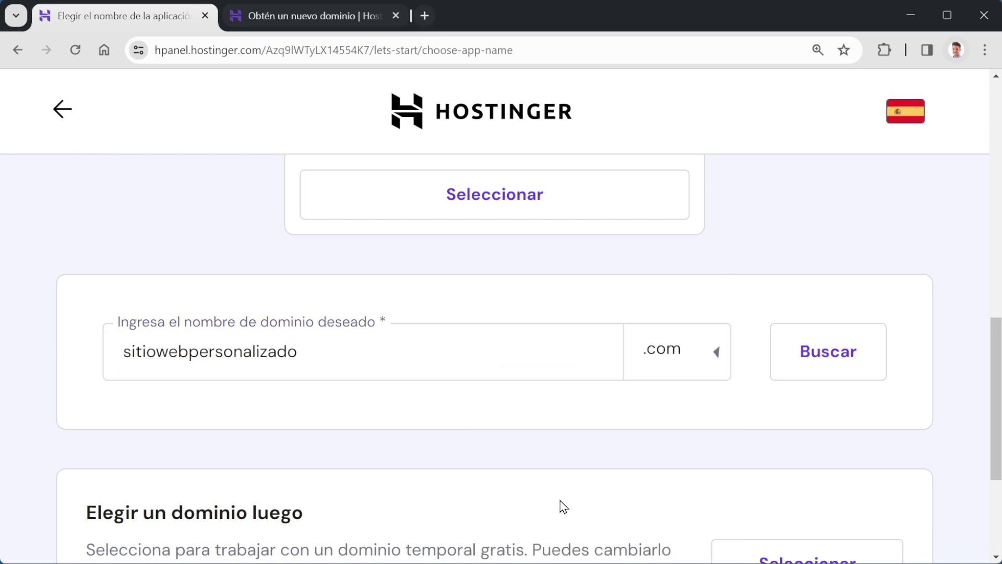
Check whether sitiowebpersonalizado.com is available and continue the site setup with that domain.
left_click(841, 367)
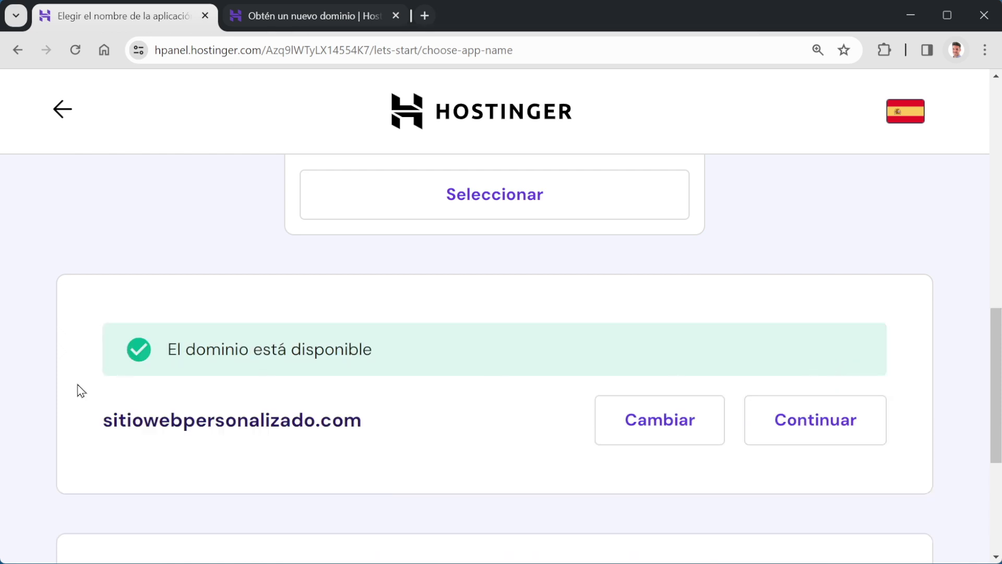
scroll(422, 370, "down", 3)
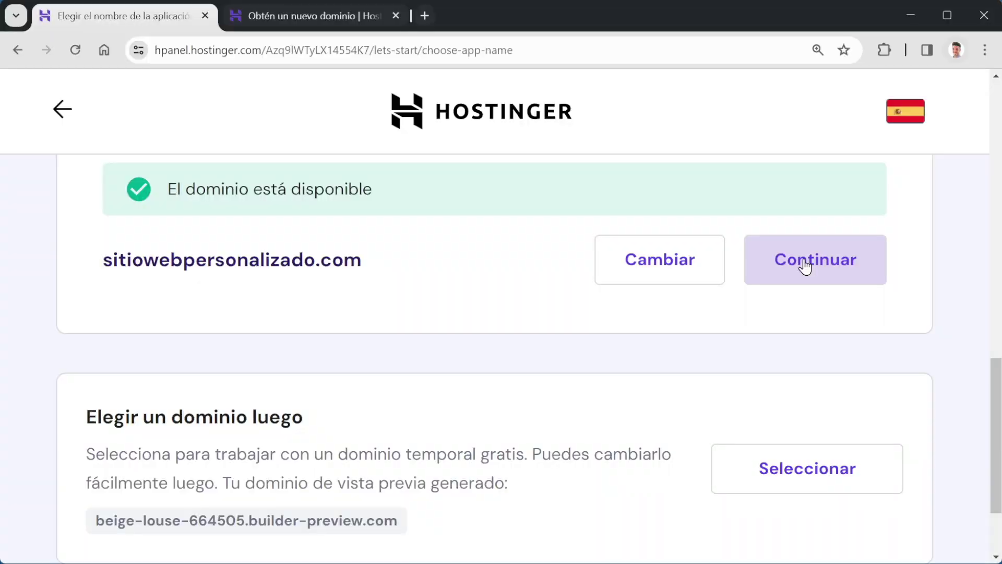
left_click(819, 261)
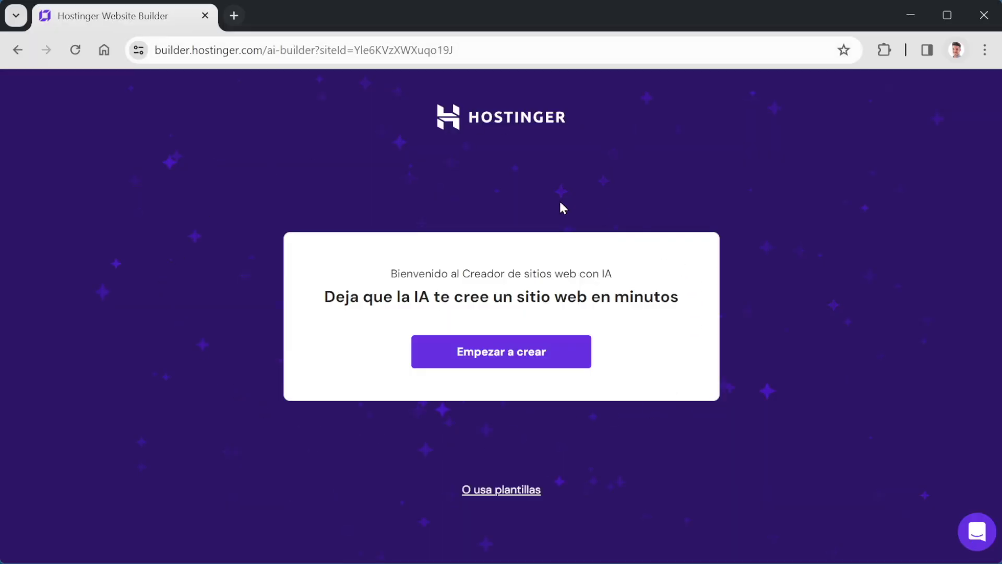
left_click_drag(347, 302, 671, 303)
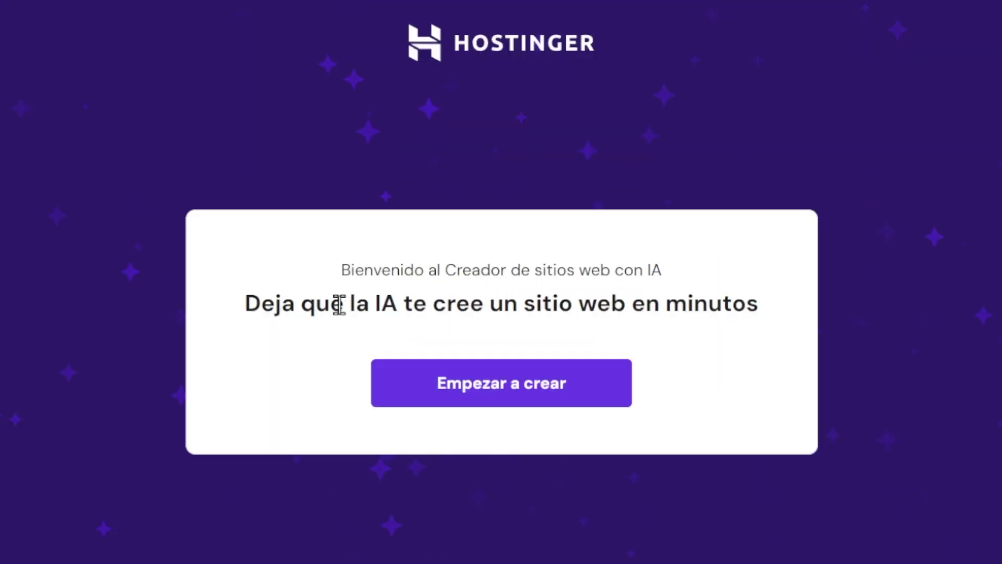
left_click_drag(749, 310, 789, 318)
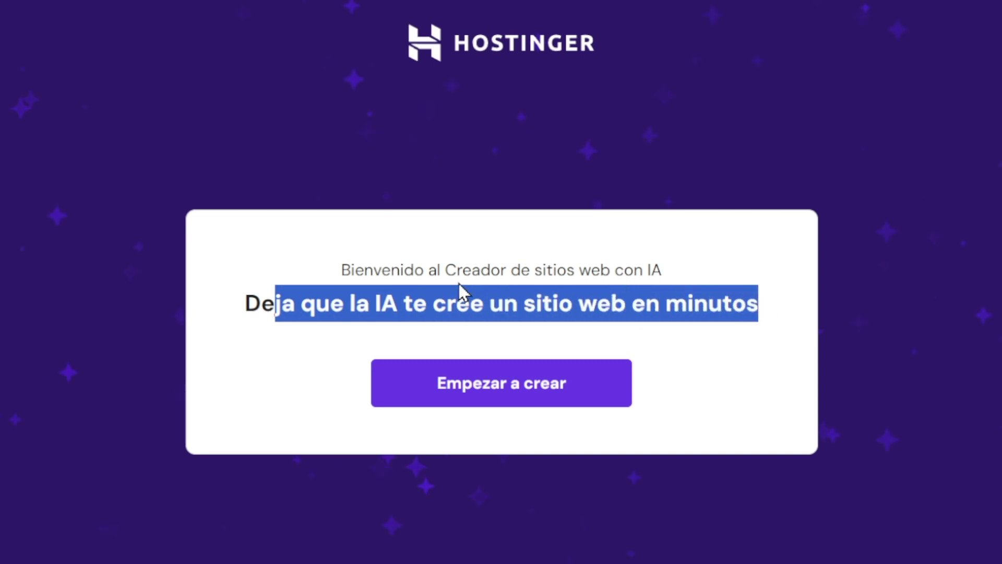
left_click_drag(450, 270, 709, 276)
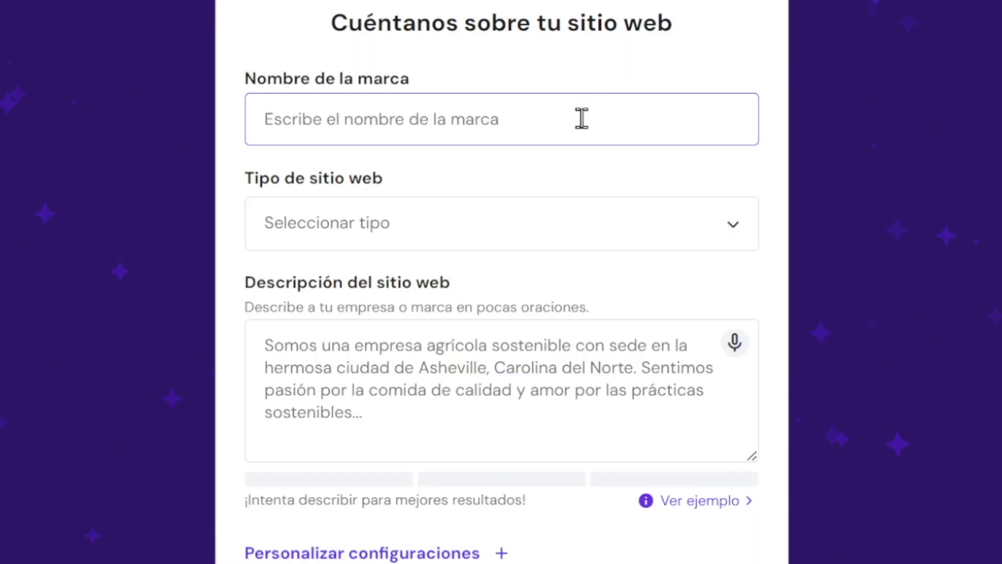
Set the brand name to "Sitio Web Personalizado" and the website type to Otro.
type("Si")
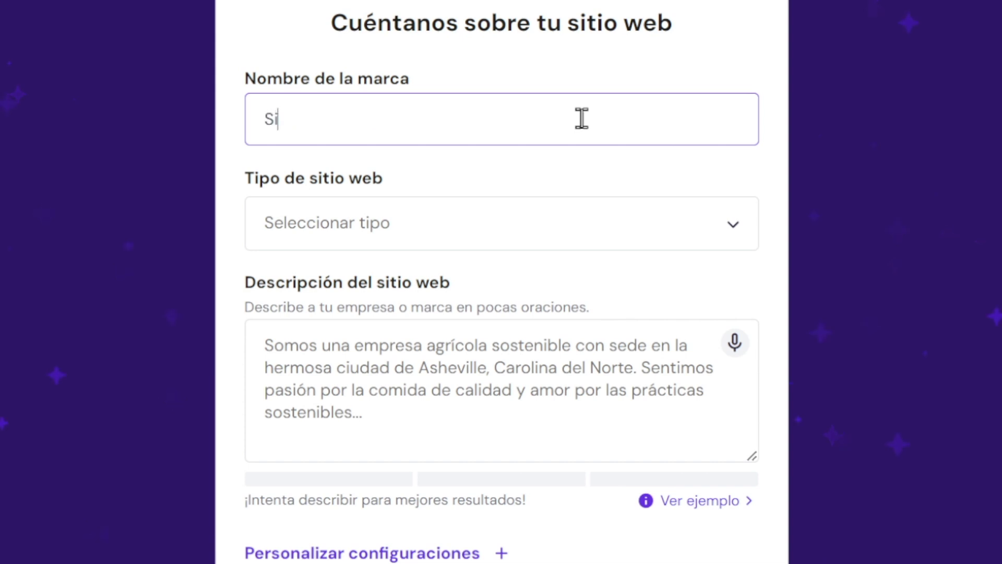
type("tio Web Personalizado")
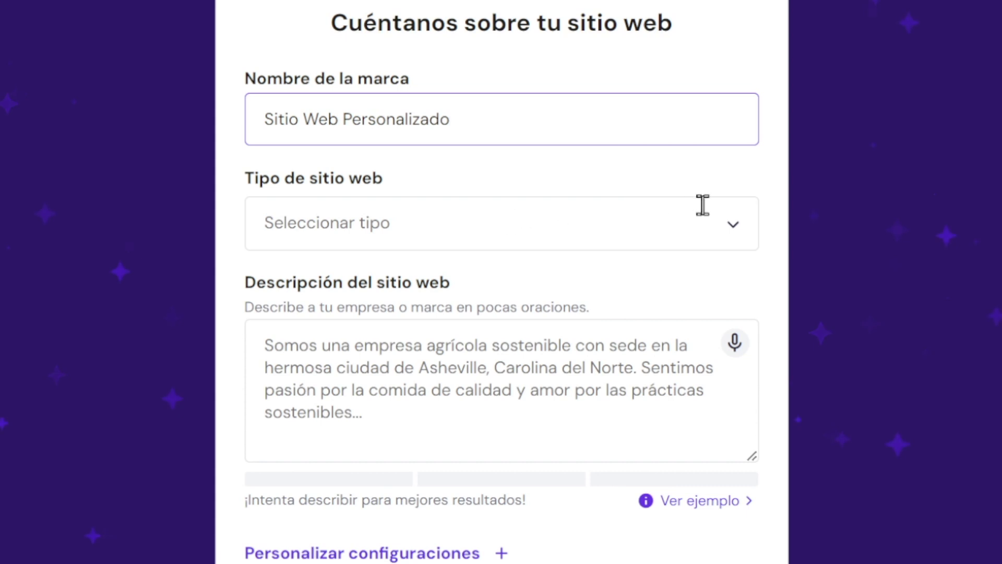
left_click(713, 225)
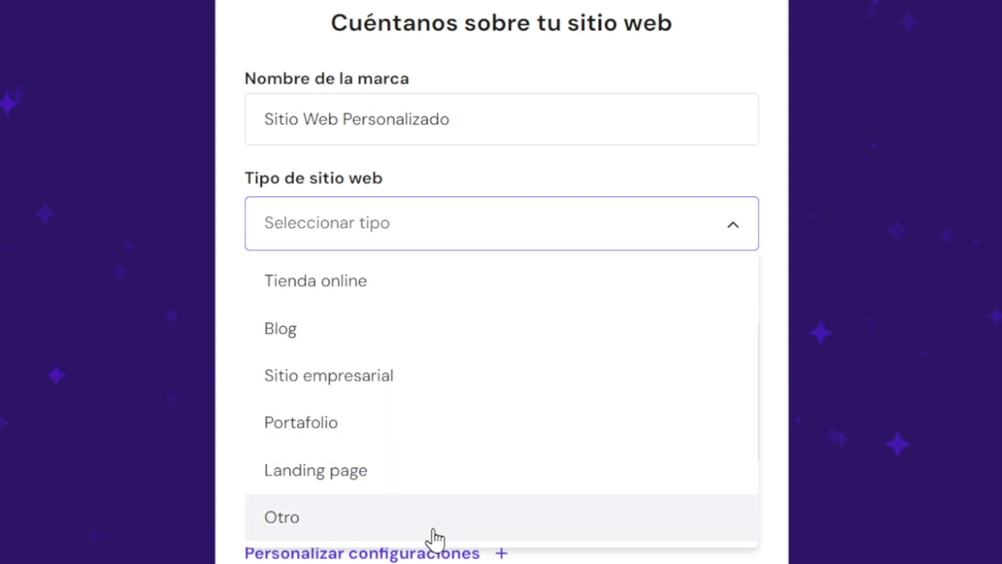
left_click(483, 524)
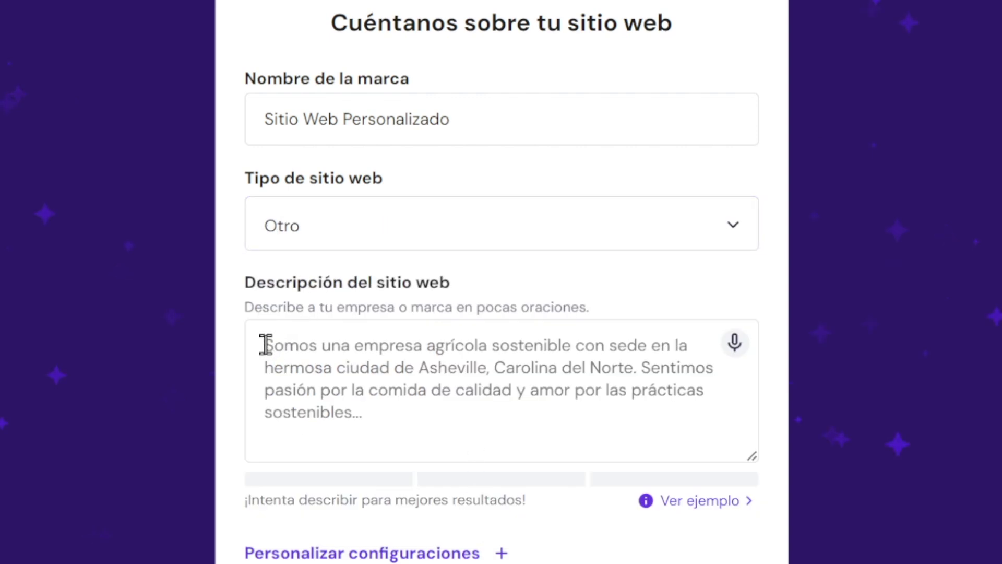
Start the website description with "Soy un freelance con amplia experiencia en la creación de sitios web profesionales y personalizados.".
left_click(301, 345)
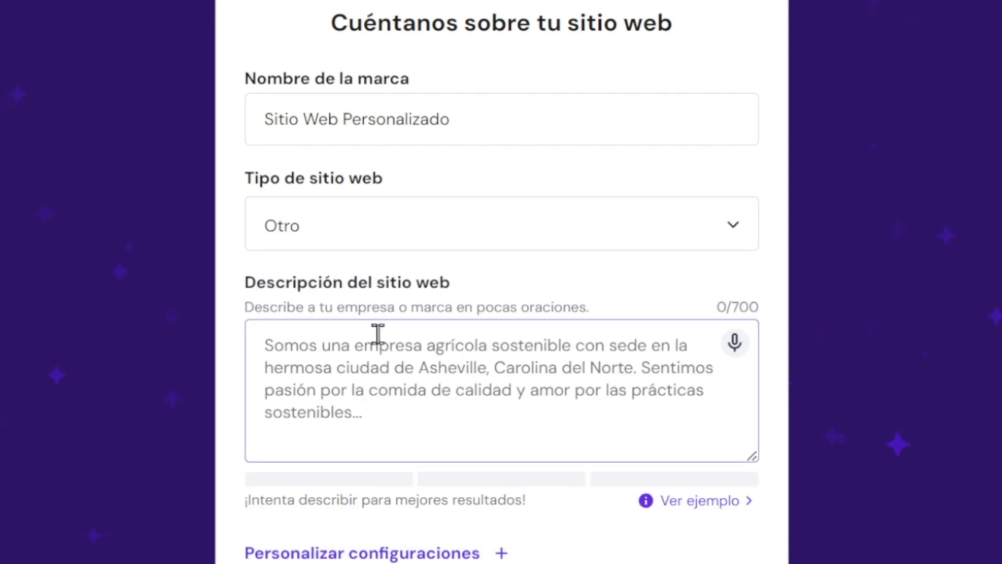
type("Soy un free")
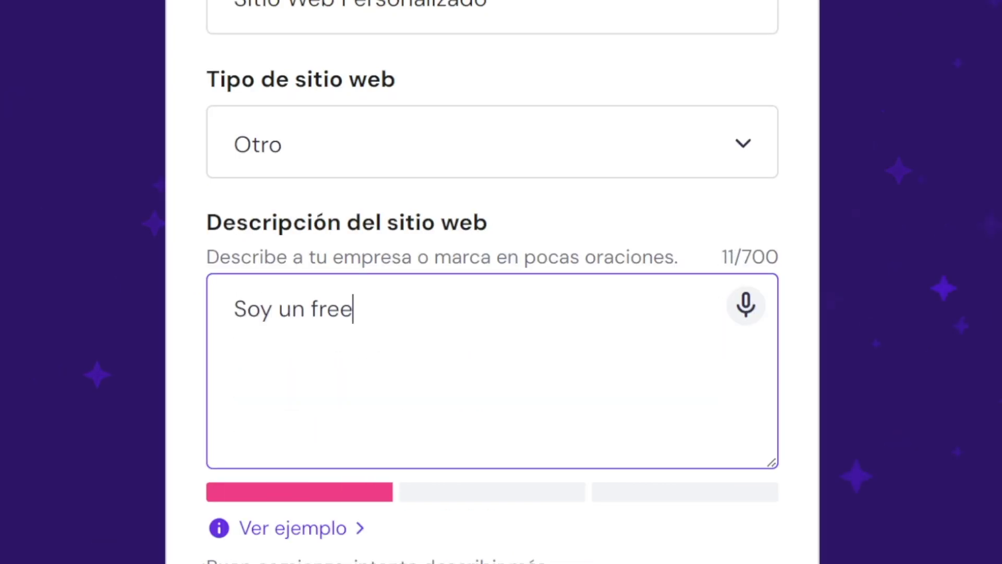
type("lance con a")
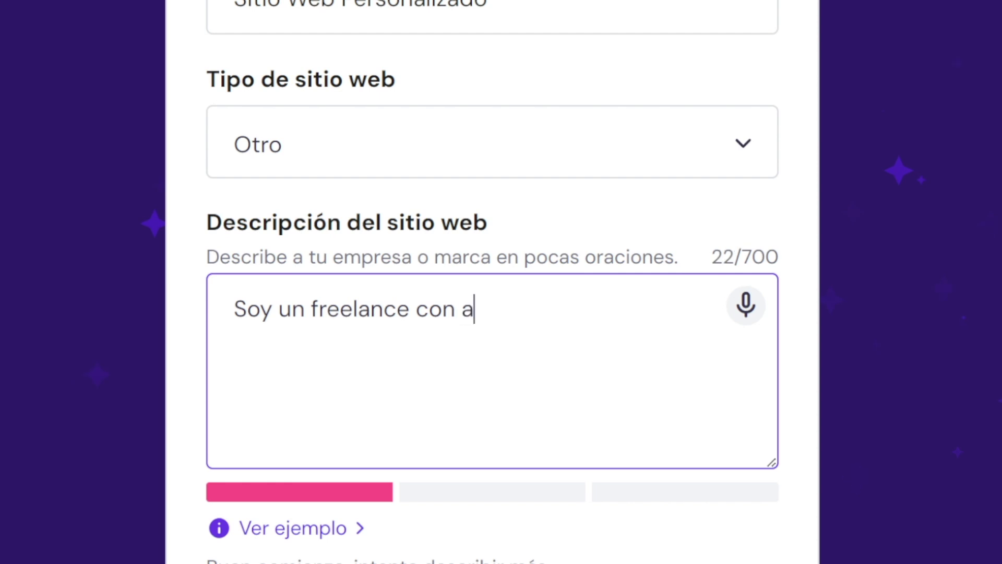
type("mplia experiencia en la ")
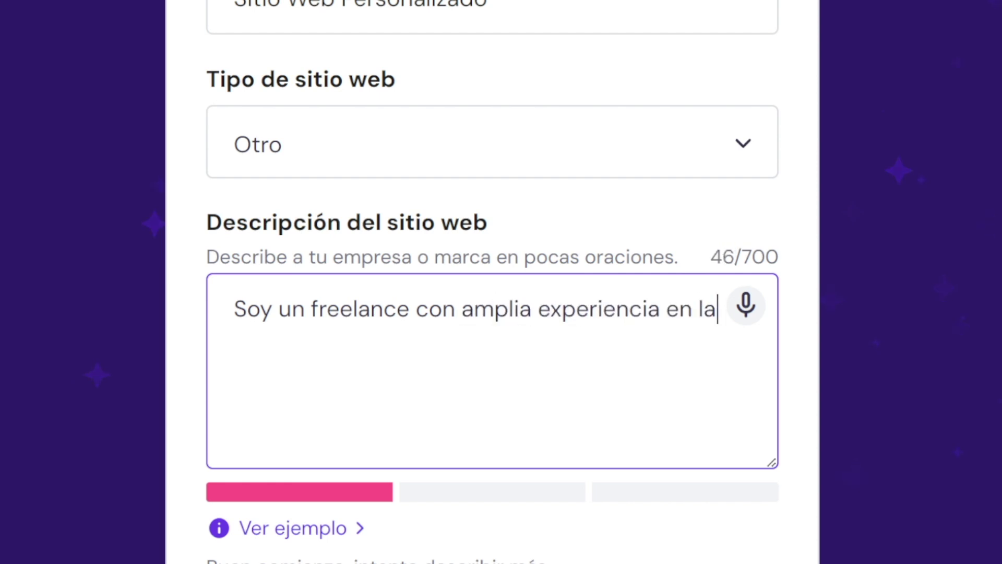
type("creación de situio")
key("BackSpace")
key("BackSpace")
key("BackSpace")
type("ios web profesionales y pe")
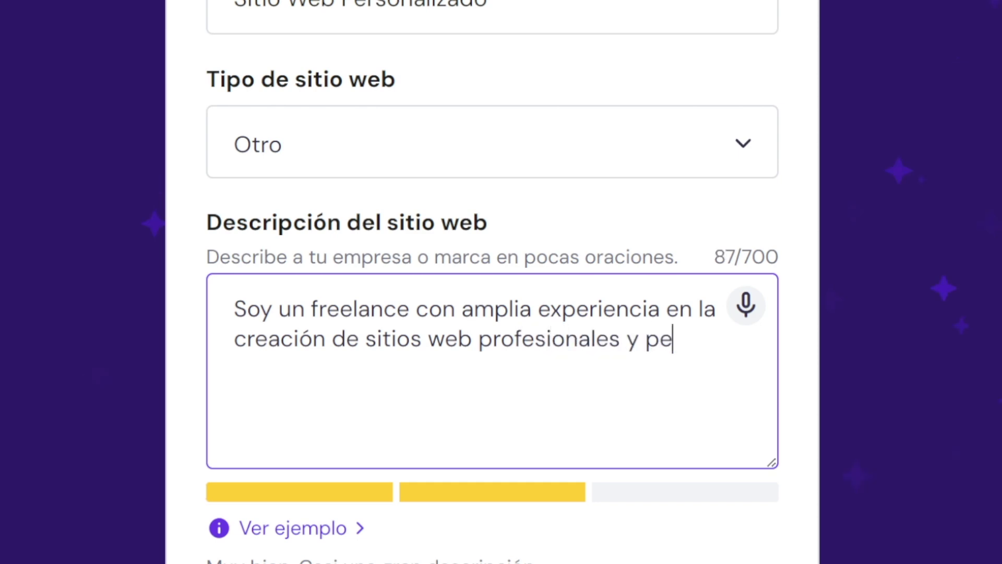
type("rsonalizados. Ofre")
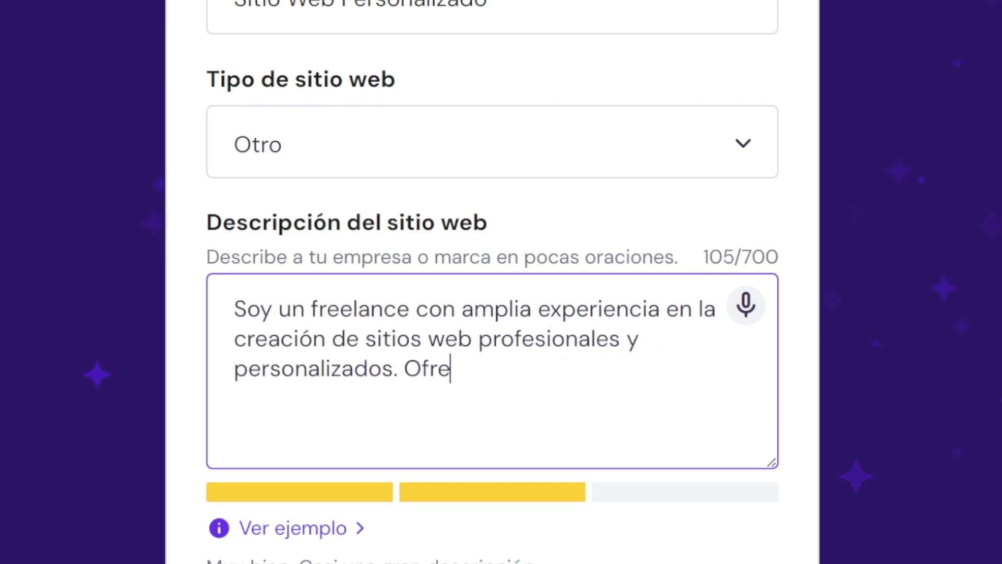
Continue the website description with the sentence "Ofrezco un servicio muy competitivo y garantía de resultados.".
type("zco un servicio muy competitivo y gran")
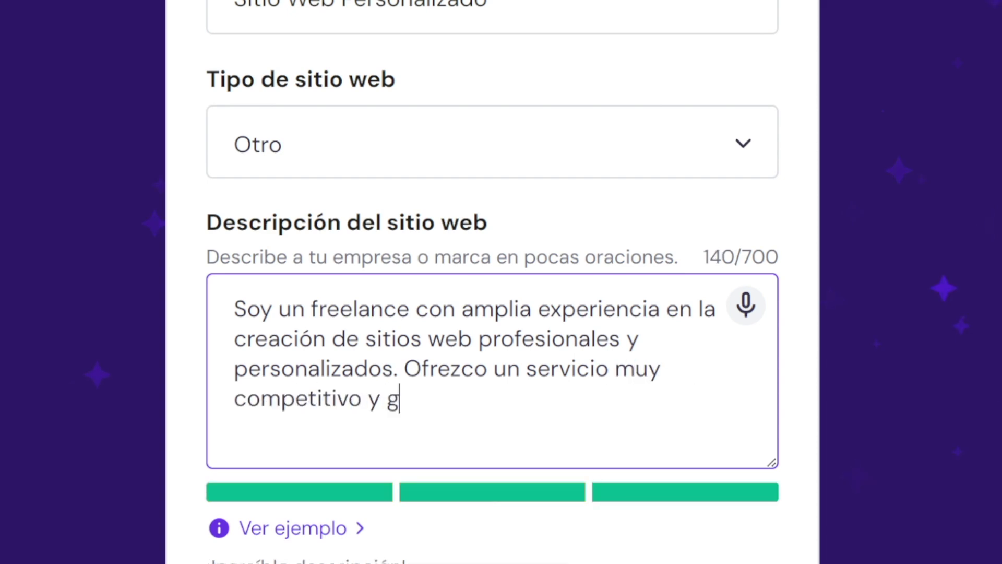
key("BackSpace")
key("BackSpace")
key("BackSpace")
type("arantía de resultados.")
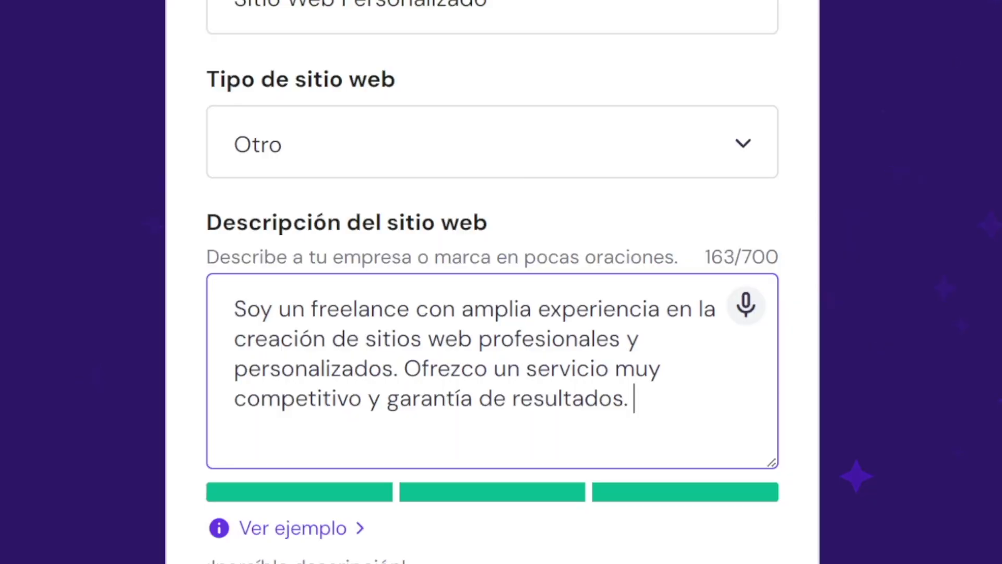
Complete the description with the kinds of webs created (tiendas online, blogs, sitios empresariales con intranet, portafolios, galería, landing pages) and working "codo con codo con el cliente".
type("Creo todo ")
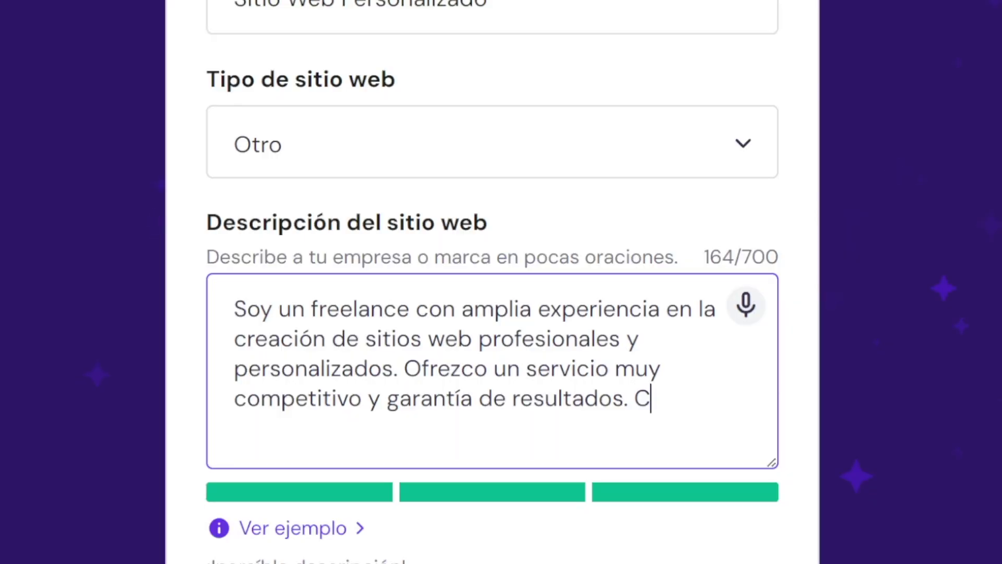
type("tipo de ewe")
key("BackSpace")
key("BackSpace")
key("BackSpace")
type("webs: tiendas onli")
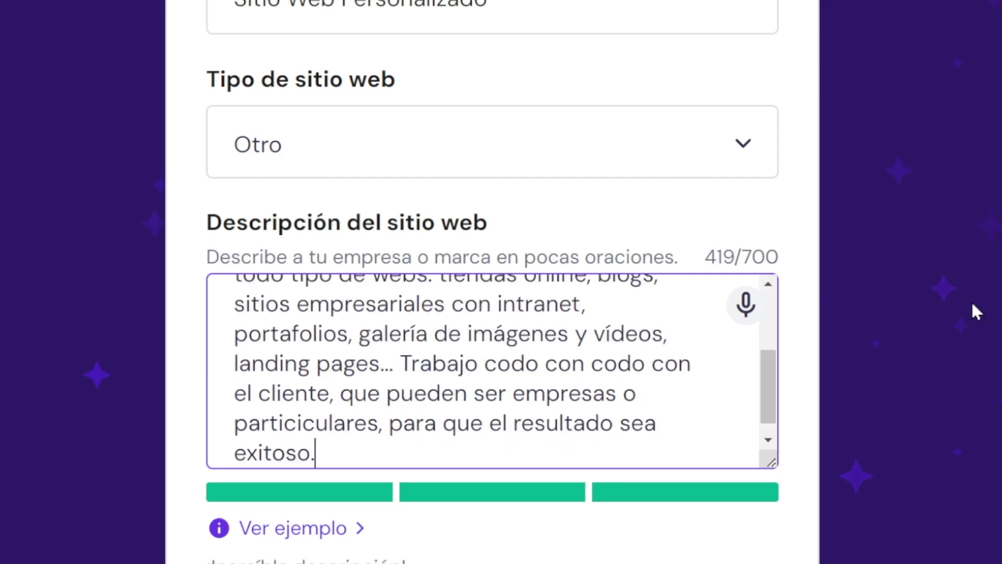
Review the finished website description and have the AI create the website from it.
scroll(623, 339, "up", 3)
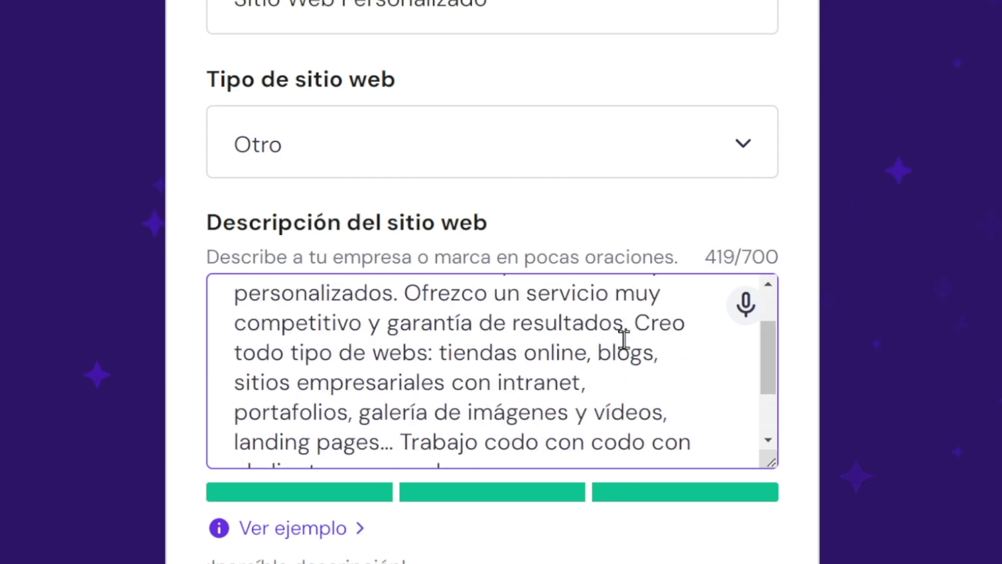
scroll(626, 340, "down", 3)
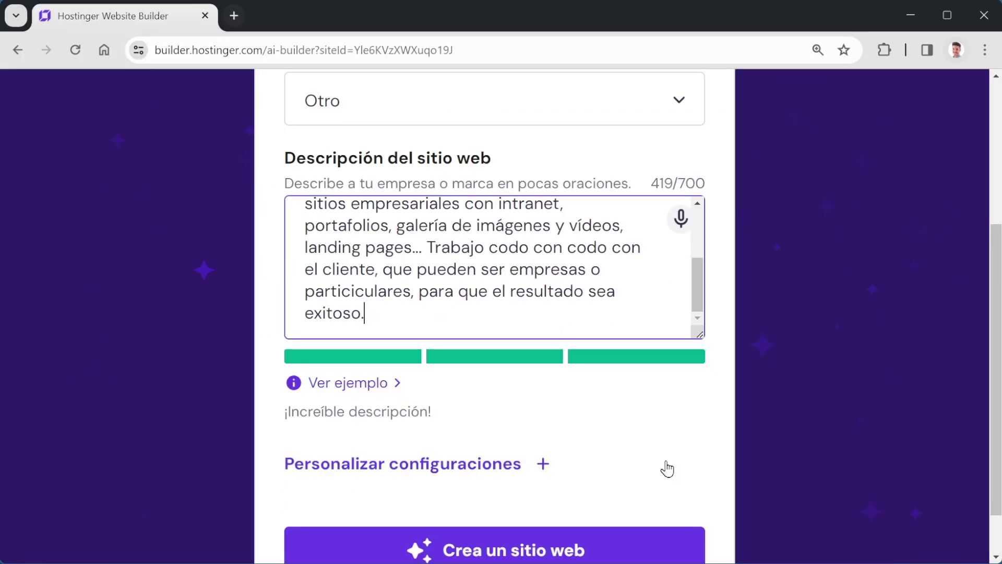
scroll(665, 468, "down", 1)
left_click(581, 492)
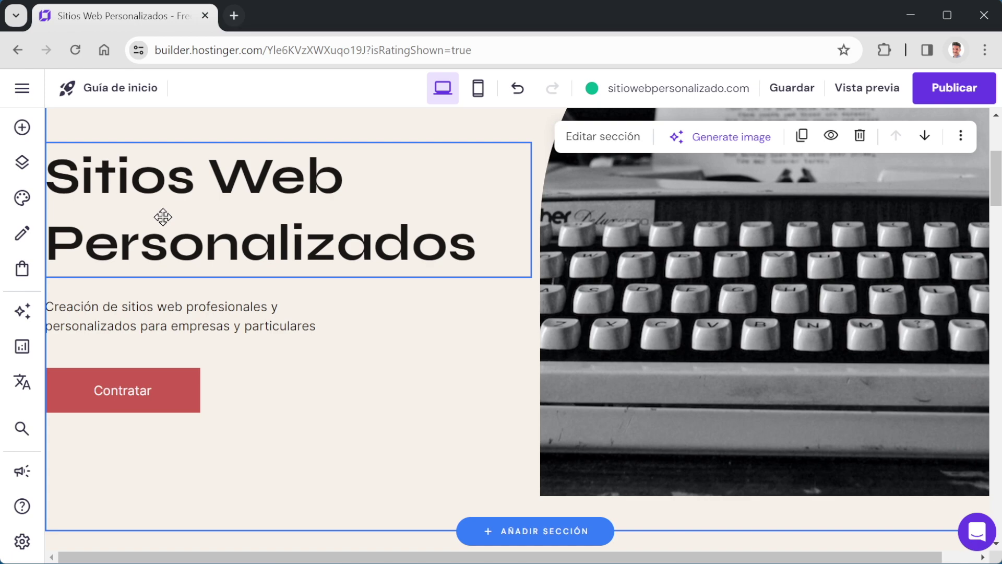
Examine the generated home page's menu, hero section, Sobre mí, Servicios and Mis Proyectos sections.
scroll(245, 241, "up", 5)
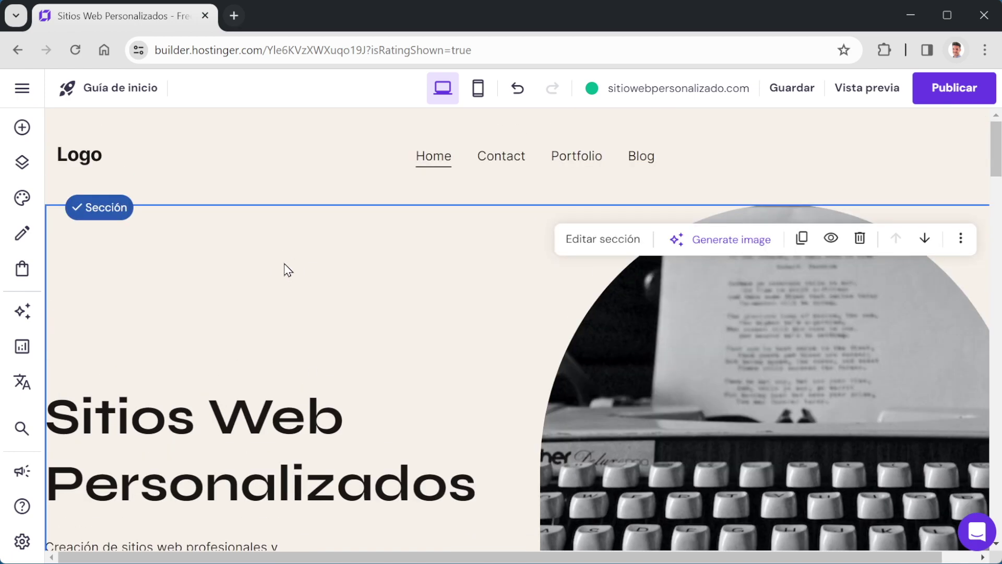
scroll(335, 360, "down", 5)
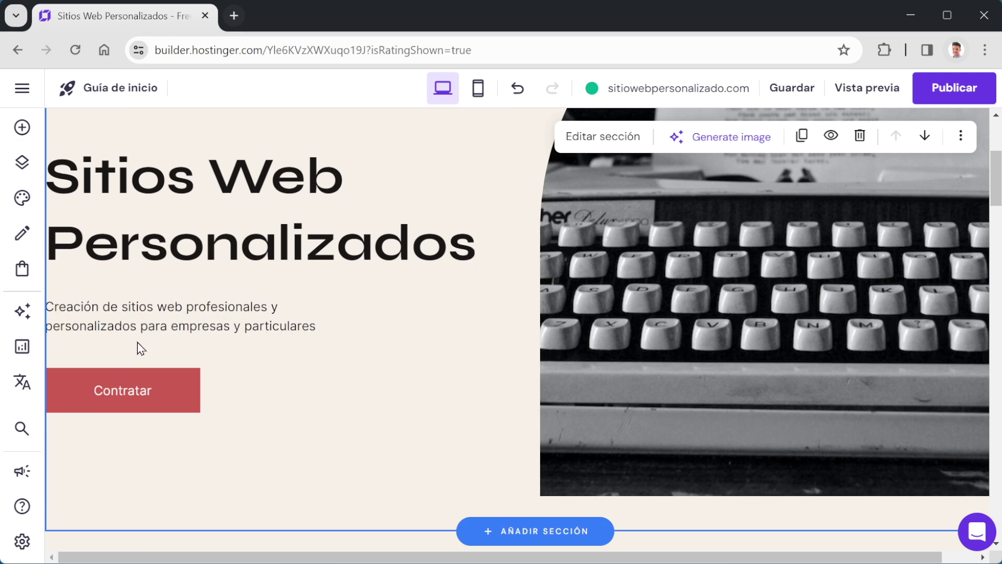
scroll(209, 334, "down", 2)
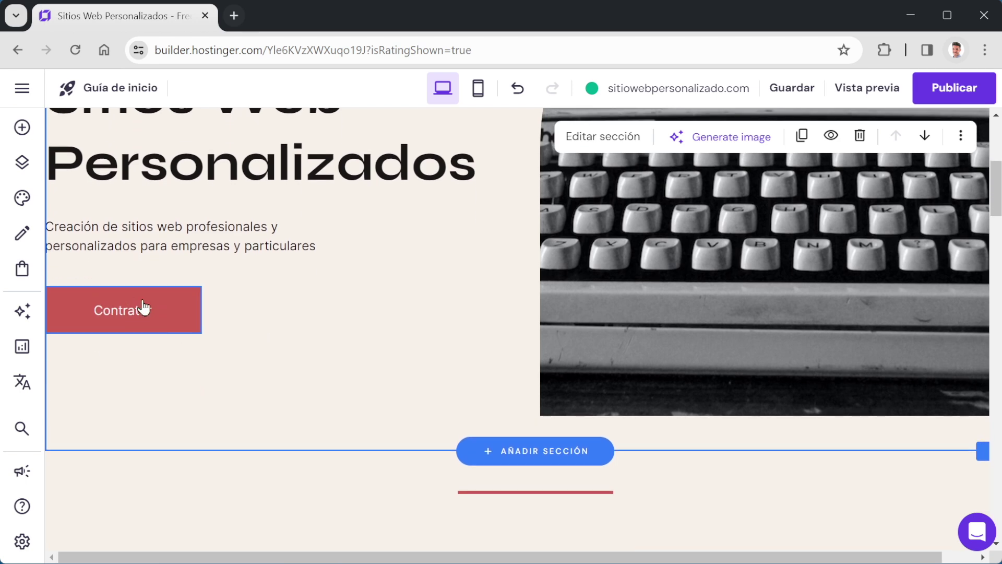
scroll(241, 336, "up", 4)
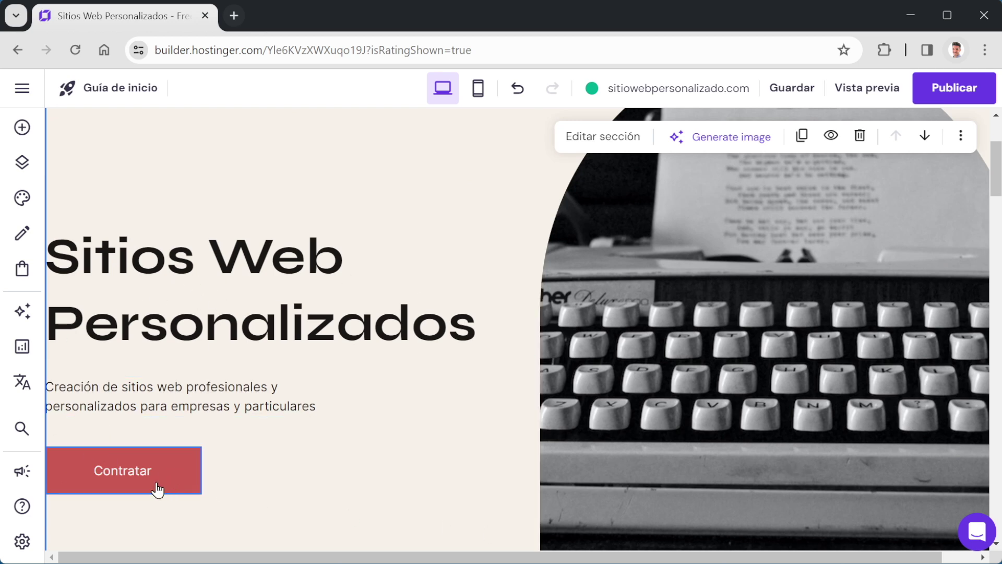
scroll(837, 382, "down", 9)
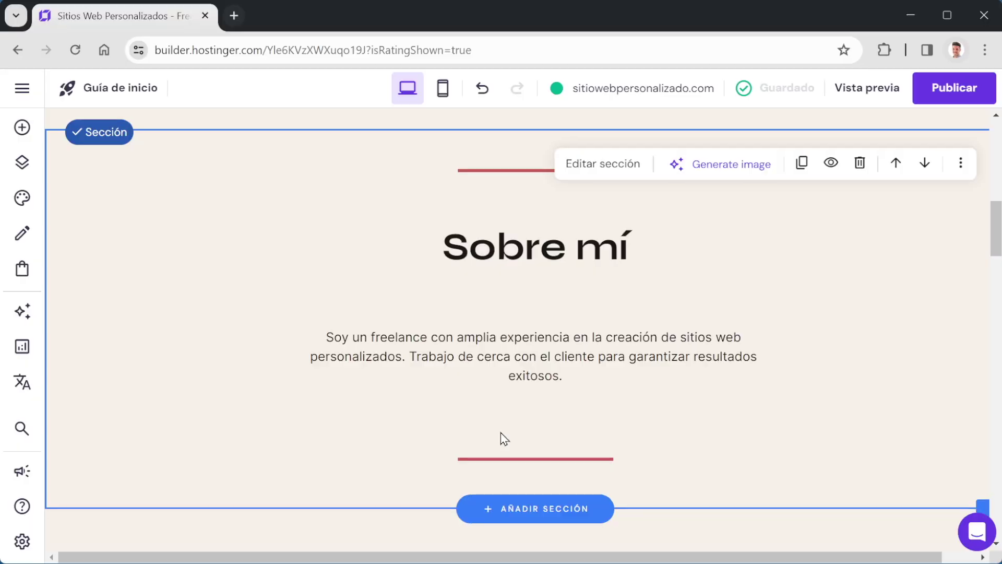
scroll(504, 438, "down", 8)
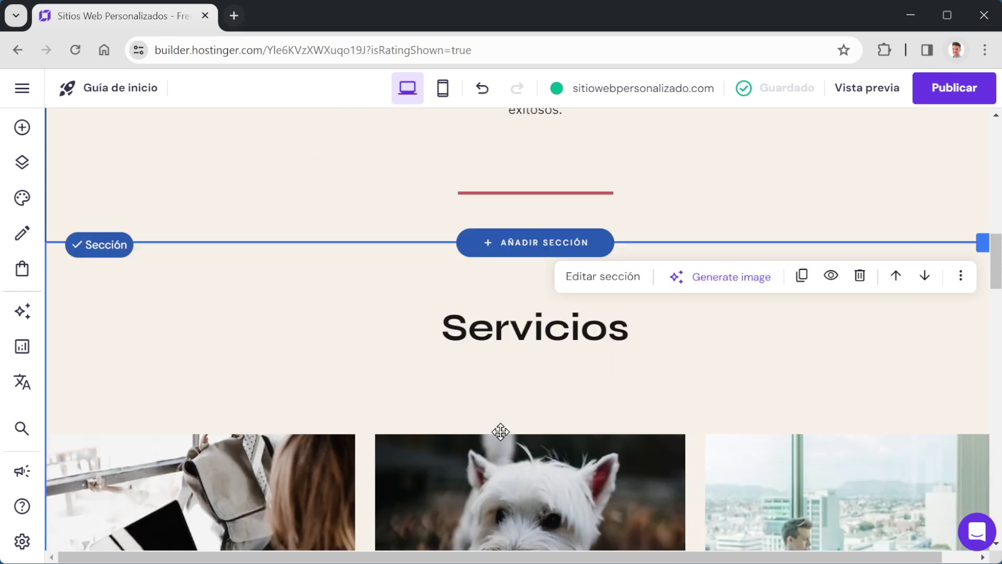
scroll(501, 237, "down", 5)
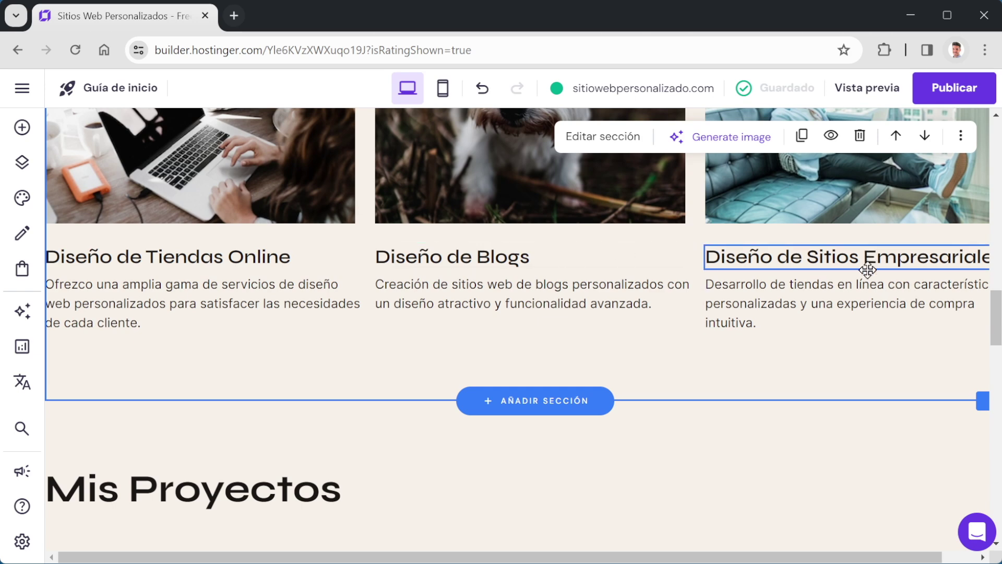
scroll(705, 336, "down", 6)
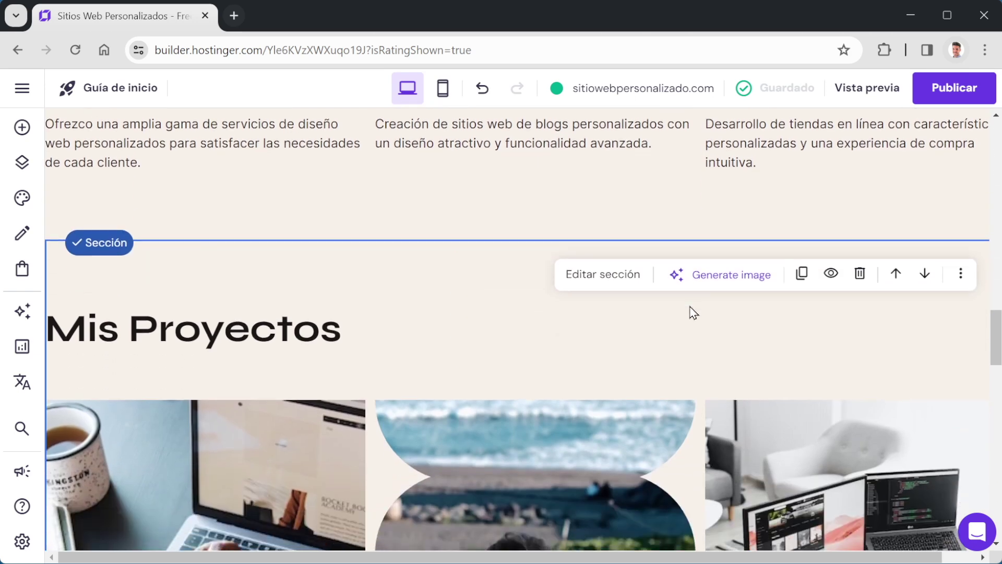
scroll(600, 378, "down", 3)
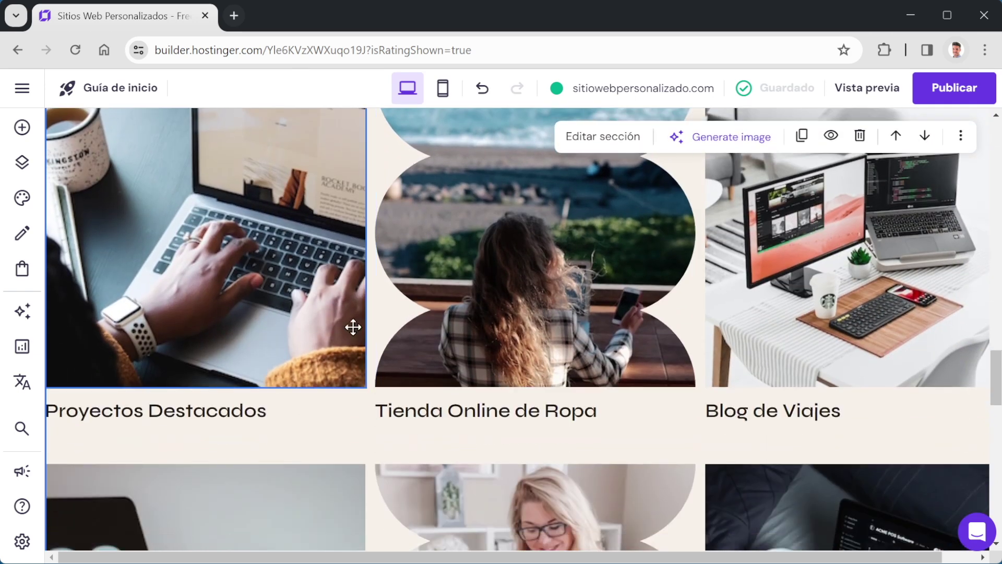
scroll(284, 312, "down", 4)
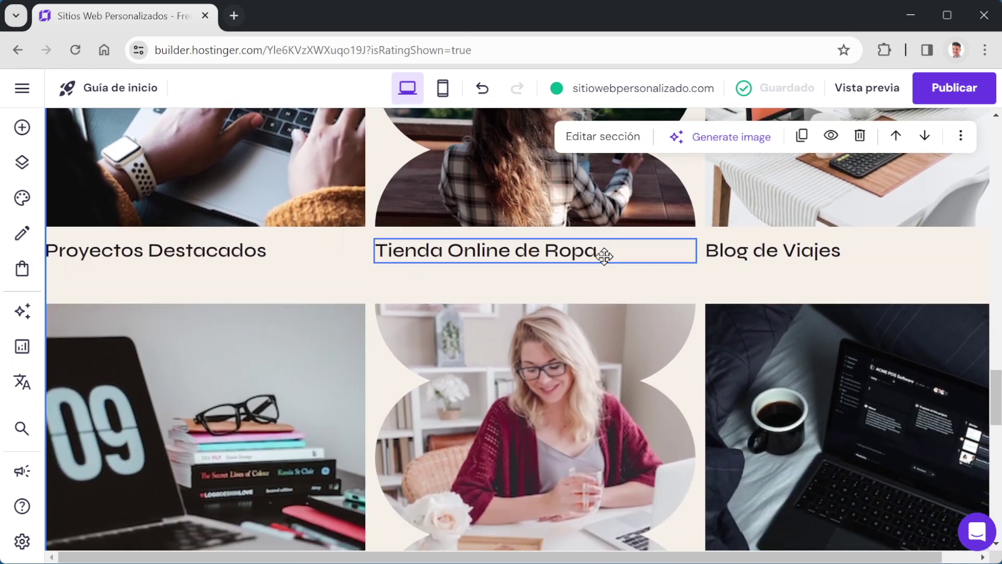
scroll(727, 307, "down", 10)
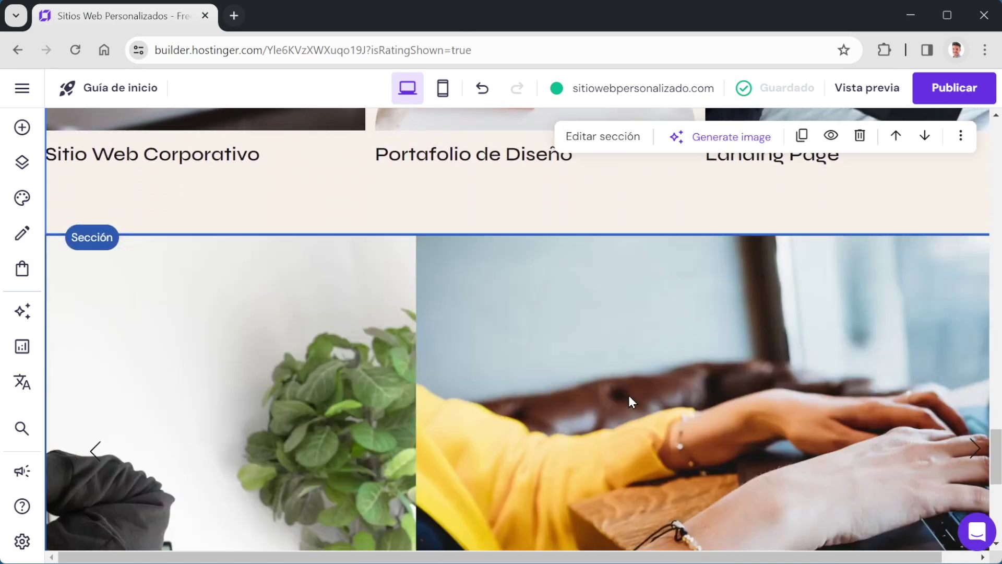
Look through the slides of the image slideshow and the footer with newsletter, contacts and social links.
scroll(618, 375, "down", 2)
scroll(267, 338, "up", 3)
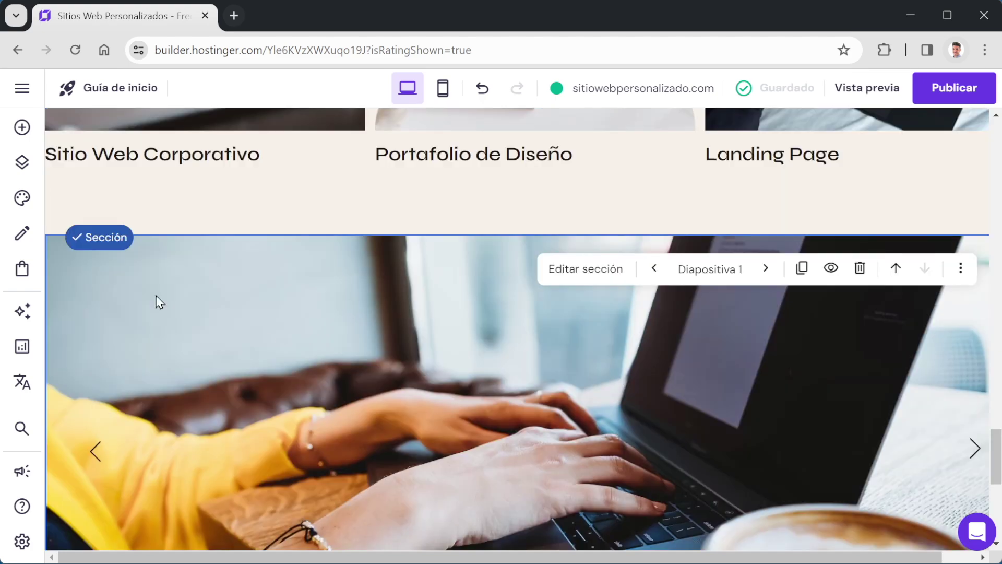
left_click(772, 268)
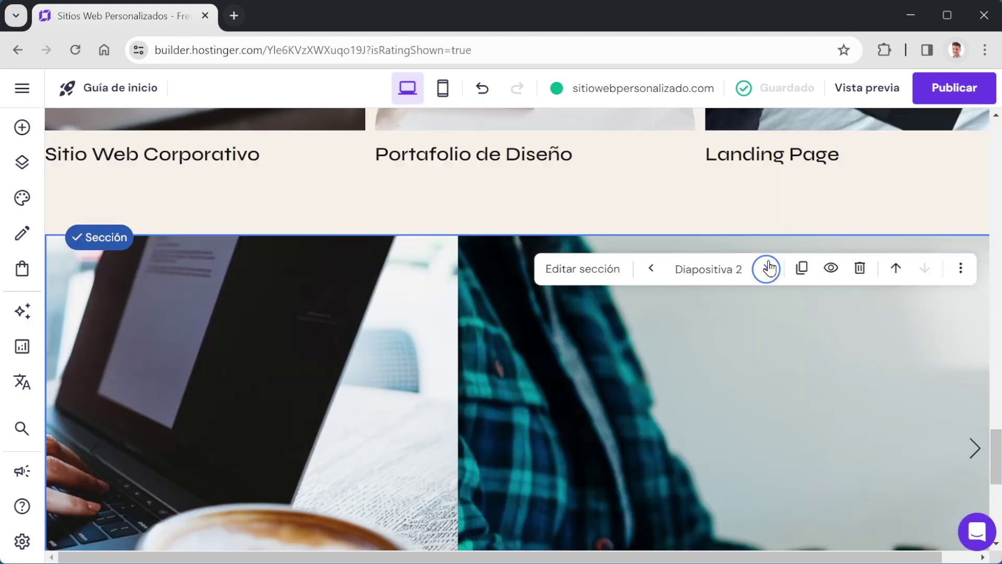
scroll(736, 347, "down", 2)
scroll(735, 351, "down", 1)
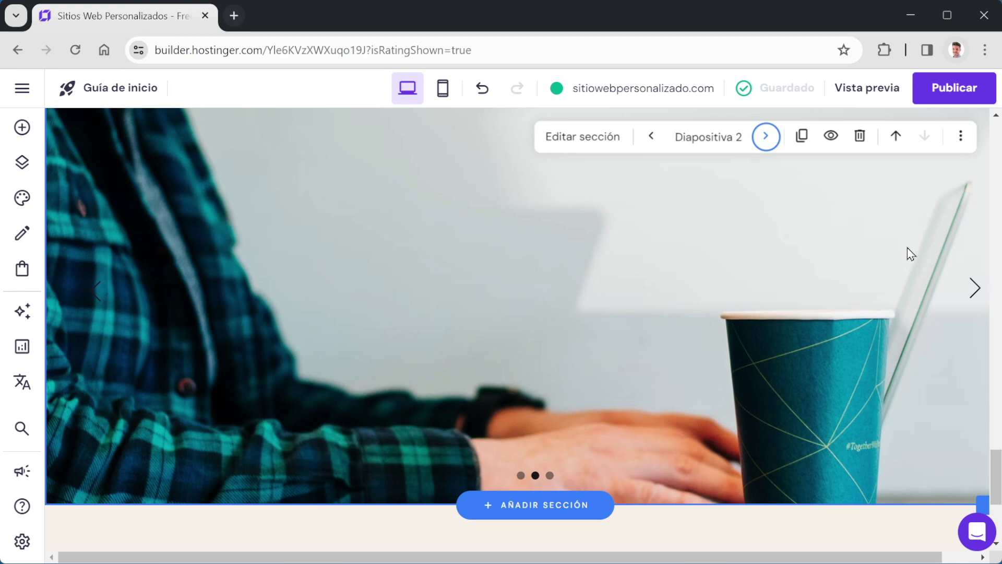
left_click(657, 134)
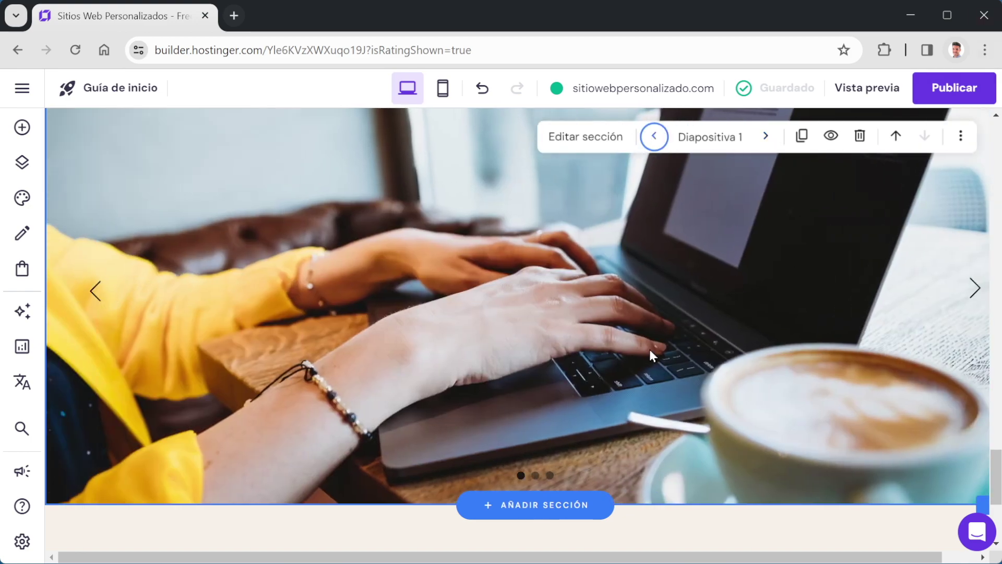
scroll(664, 326, "down", 4)
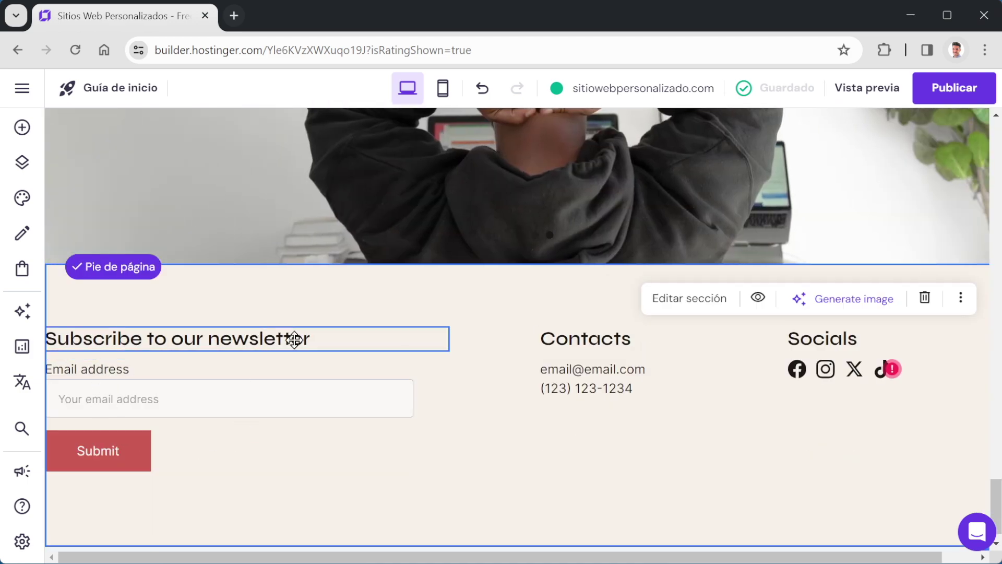
scroll(518, 407, "up", 20)
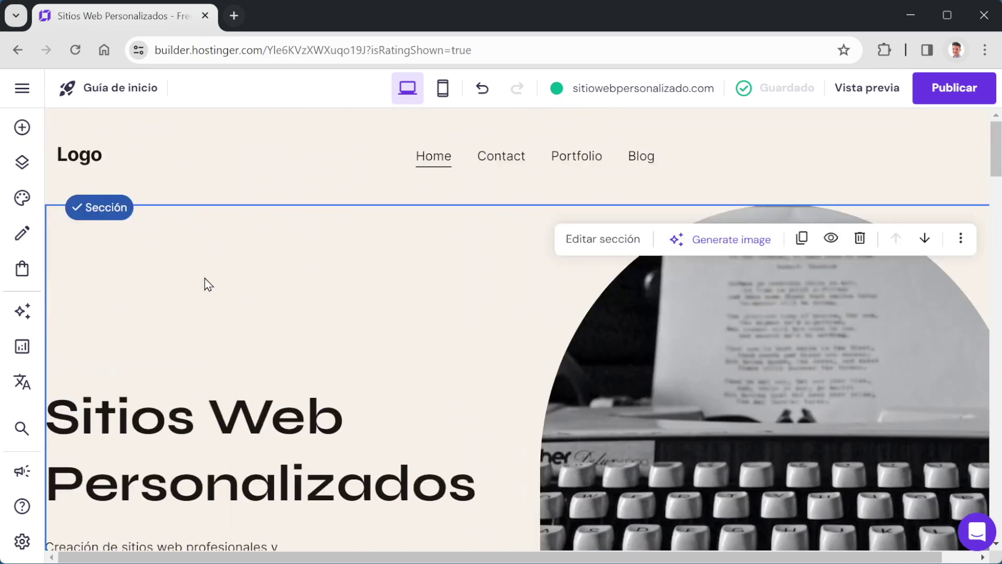
Add a text element over the typewriter image in the home page's hero section.
left_click(23, 134)
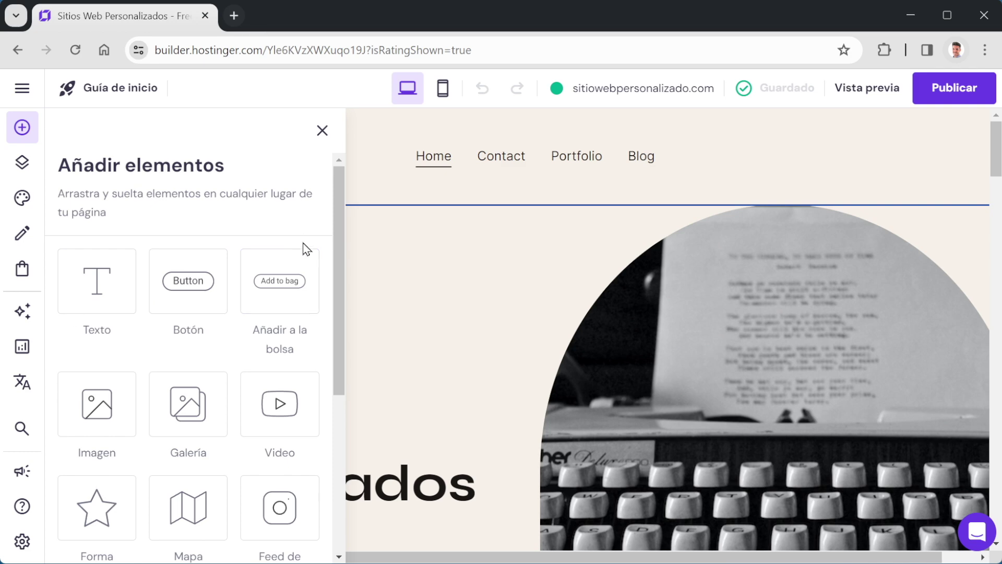
scroll(240, 307, "down", 1)
scroll(240, 306, "up", 1)
left_click_drag(128, 280, 656, 320)
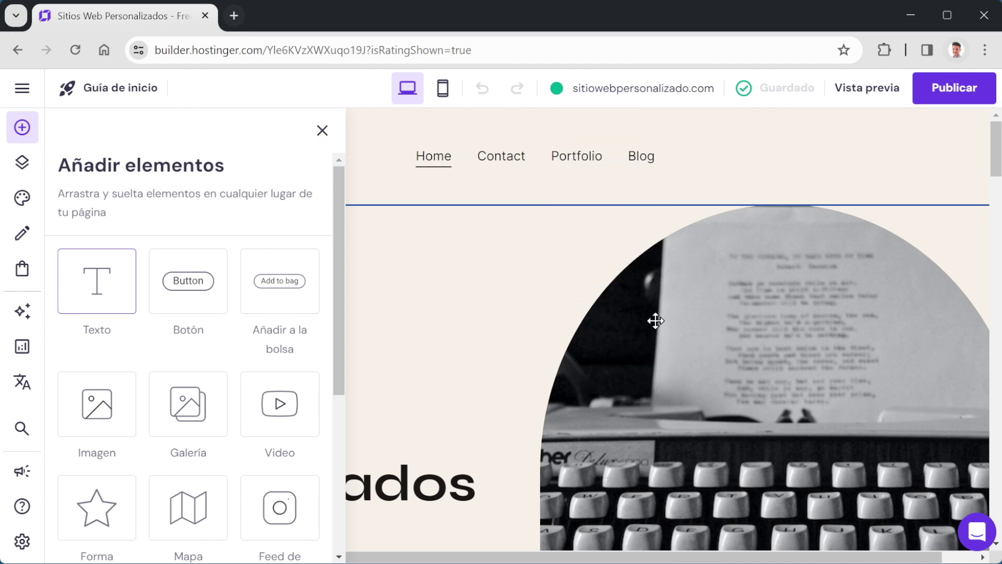
Color the new text element over the typewriter image red and replace its placeholder with "Mis servicios".
left_click(810, 357)
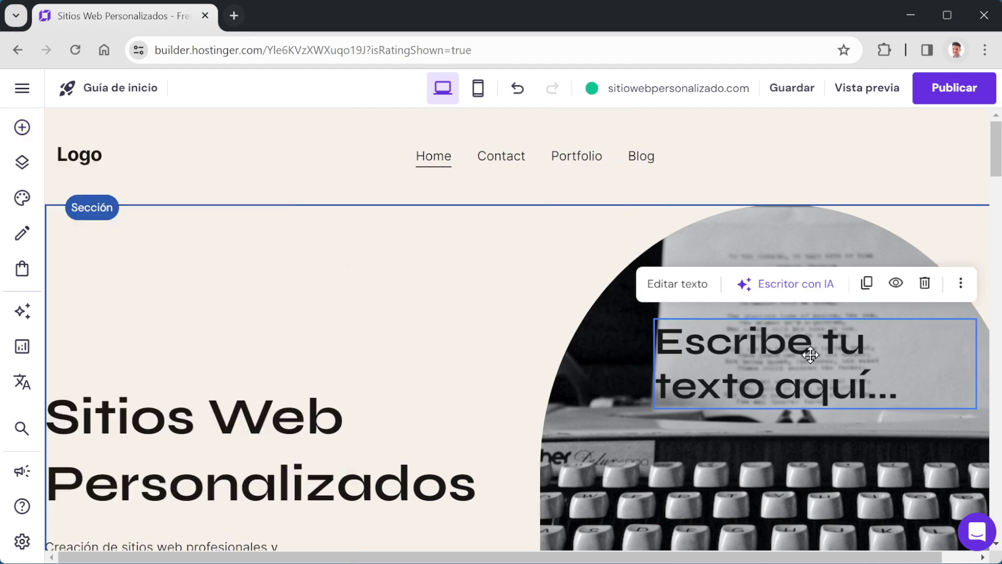
left_click(810, 358)
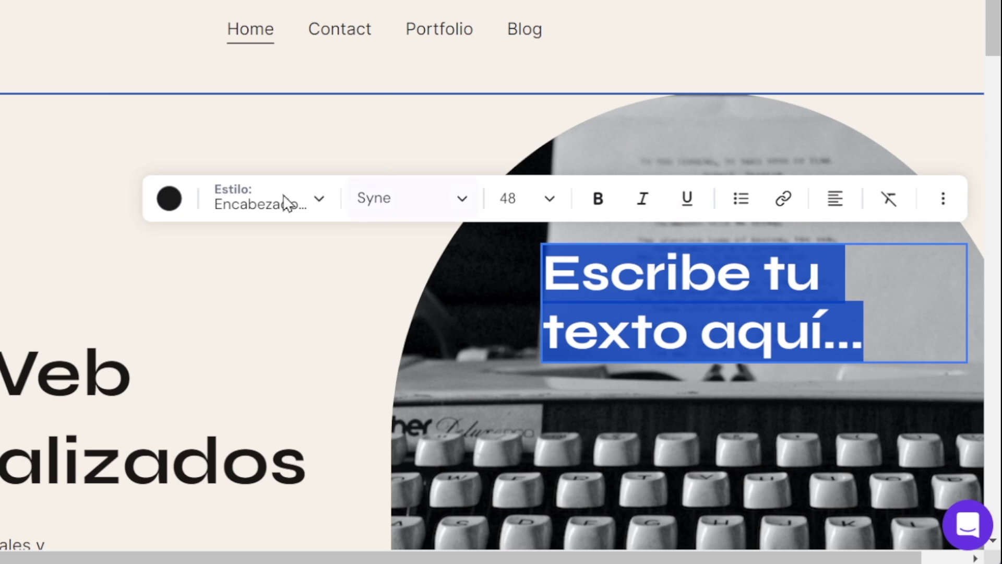
left_click(172, 217)
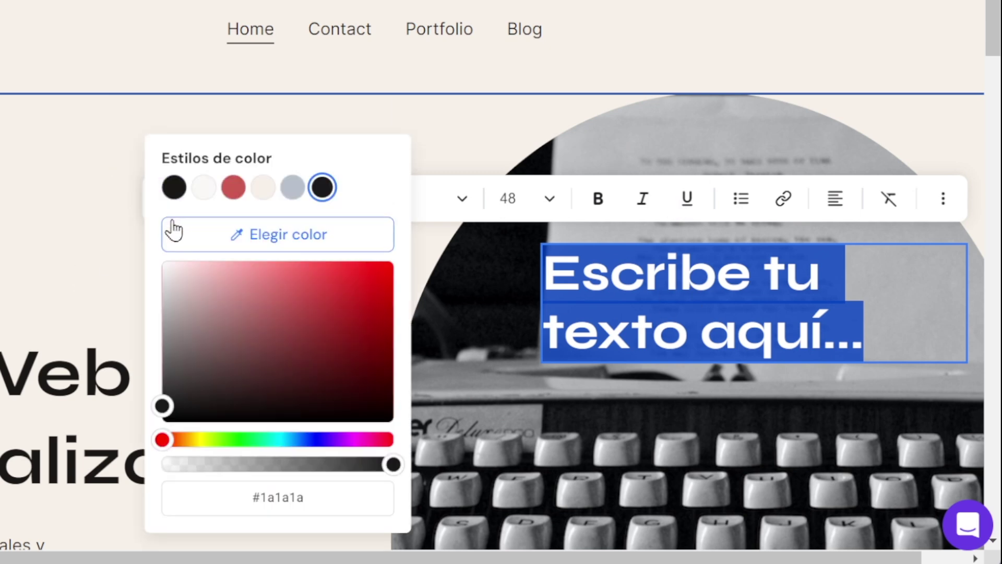
left_click(194, 243)
left_click(391, 265)
type("Mius")
key("BackSpace")
key("BackSpace")
type("s servicios")
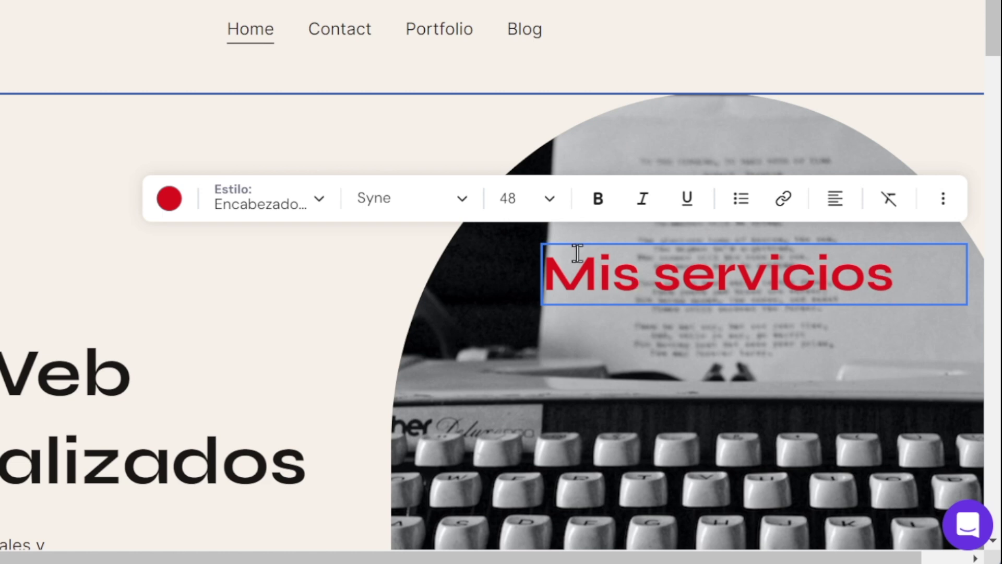
Look at the available fonts for the "Mis servicios" text, and delete that text element from the hero section.
left_click(463, 199)
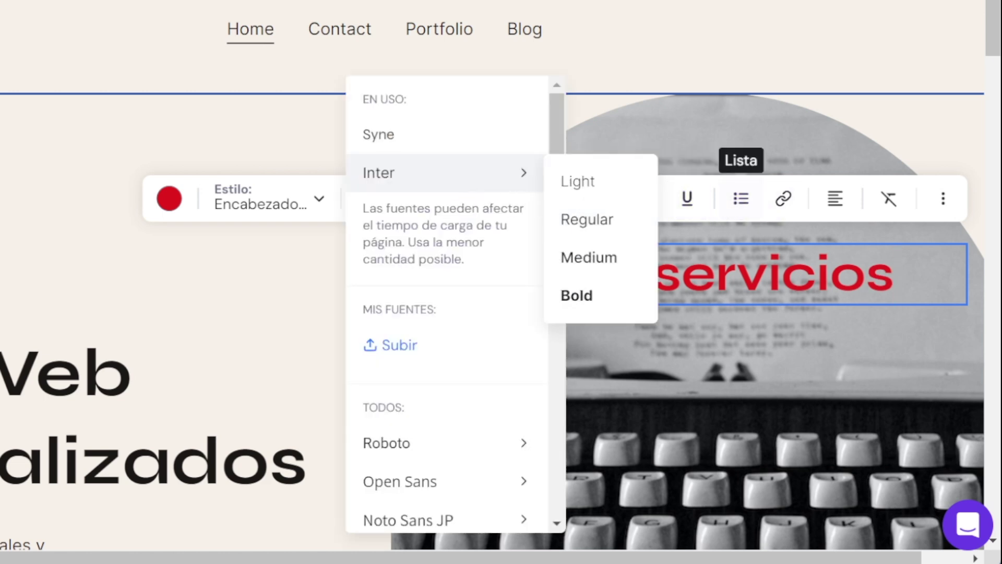
left_click(854, 292)
key("Delete")
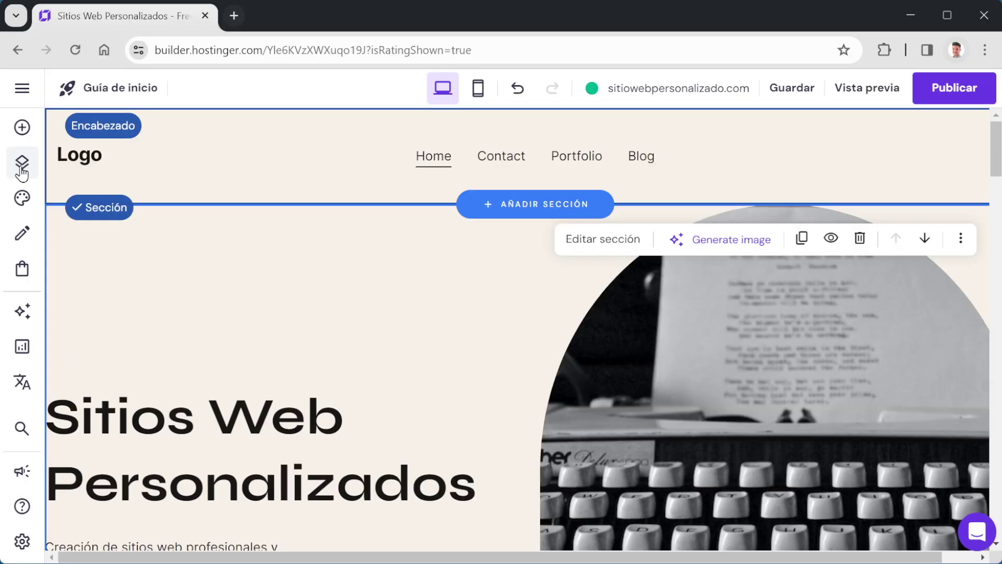
Examine the website's page list and view the Contact, Portfolio and Blog pages.
left_click(21, 167)
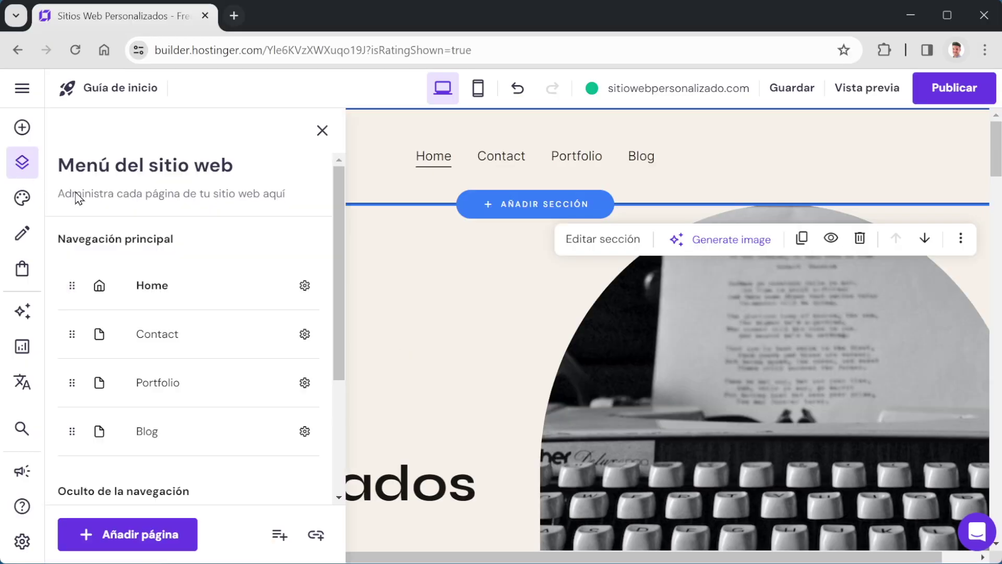
scroll(175, 380, "down", 2)
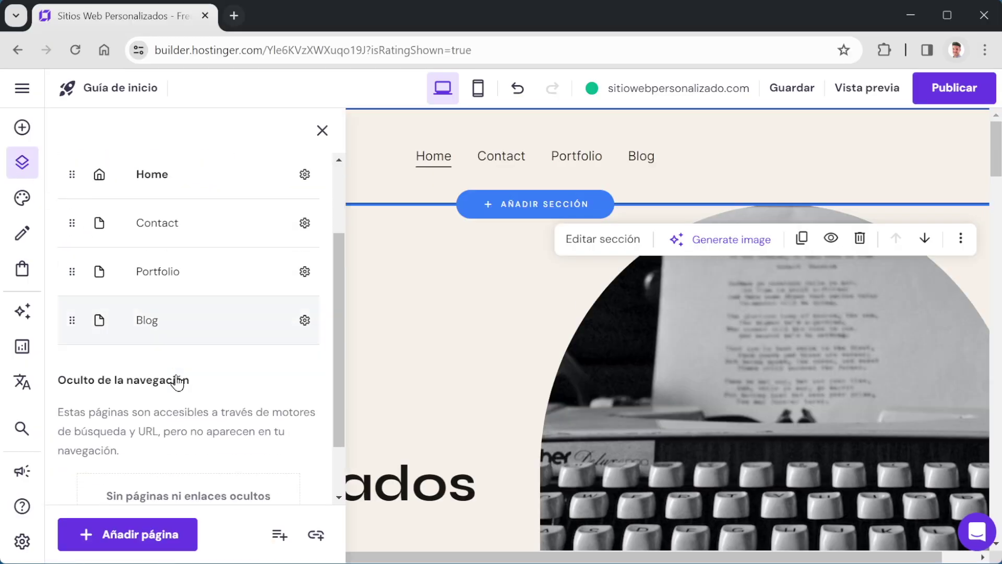
scroll(177, 383, "up", 2)
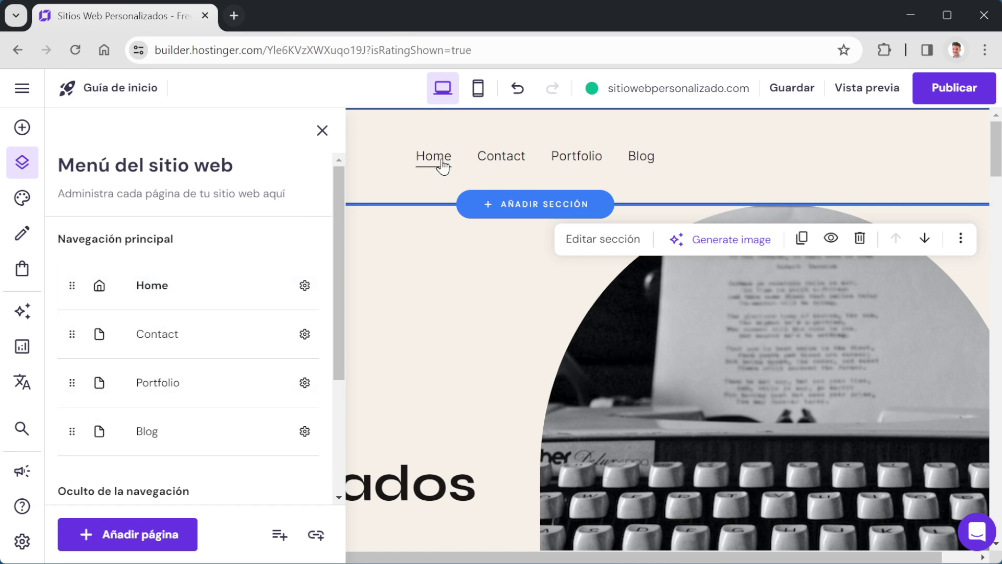
left_click(163, 345)
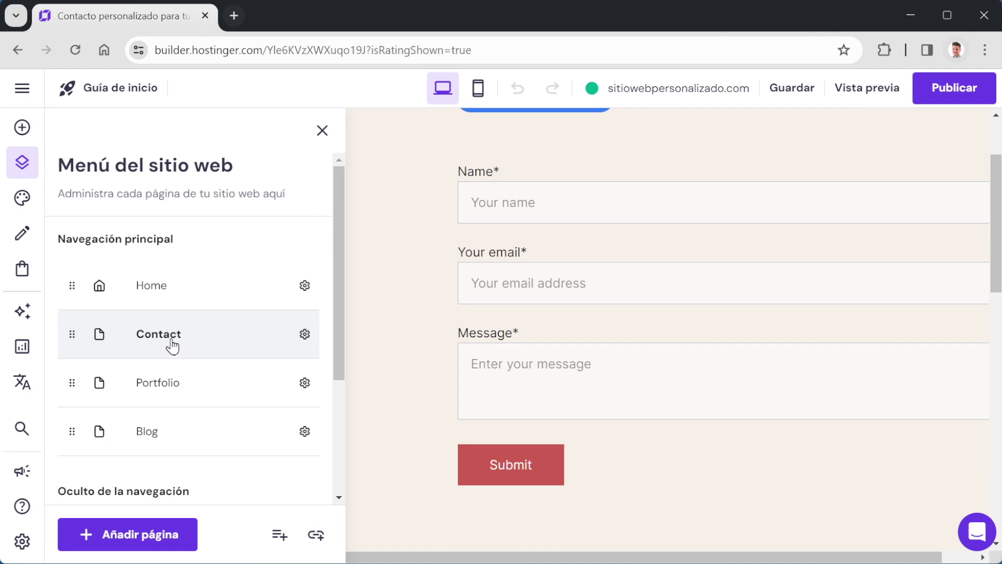
left_click(170, 392)
scroll(585, 343, "up", 5)
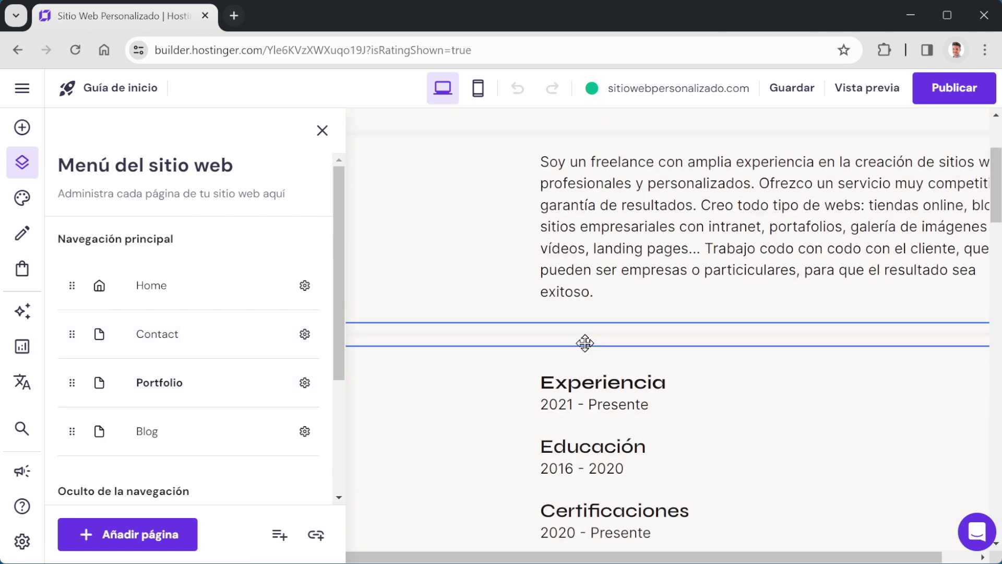
left_click(150, 437)
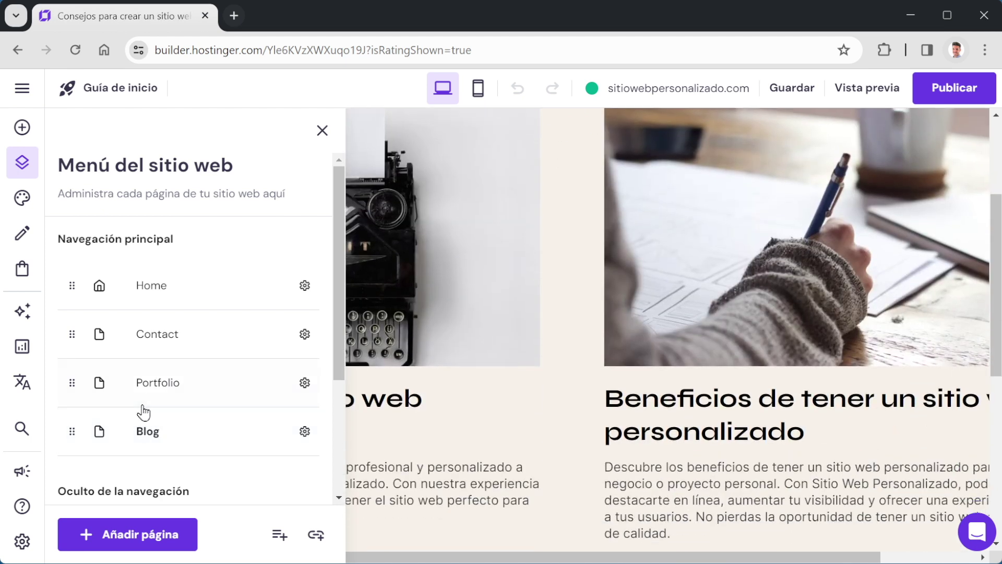
Delete the Blog, Portfolio and Contact pages from the website's main navigation.
left_click(305, 431)
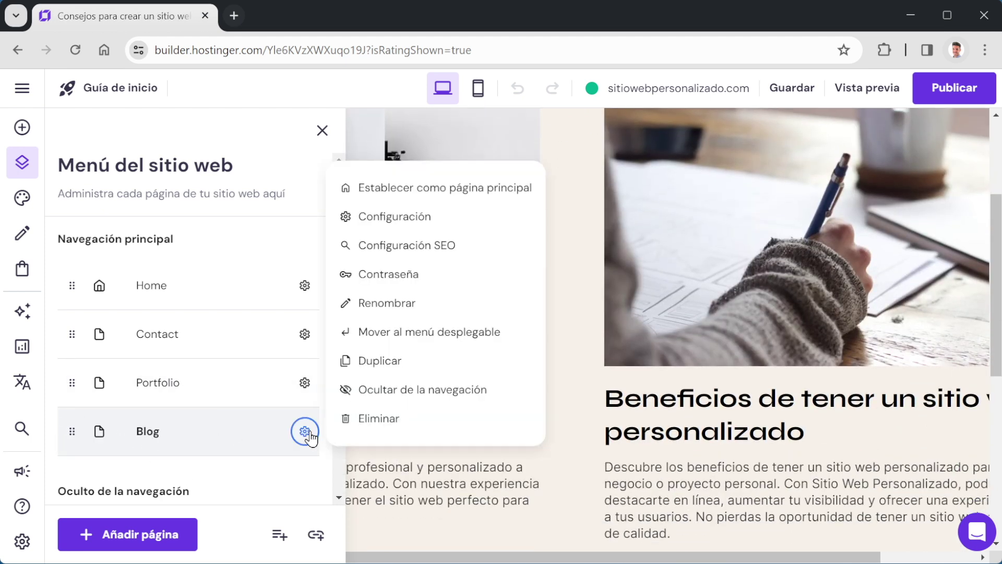
left_click(372, 429)
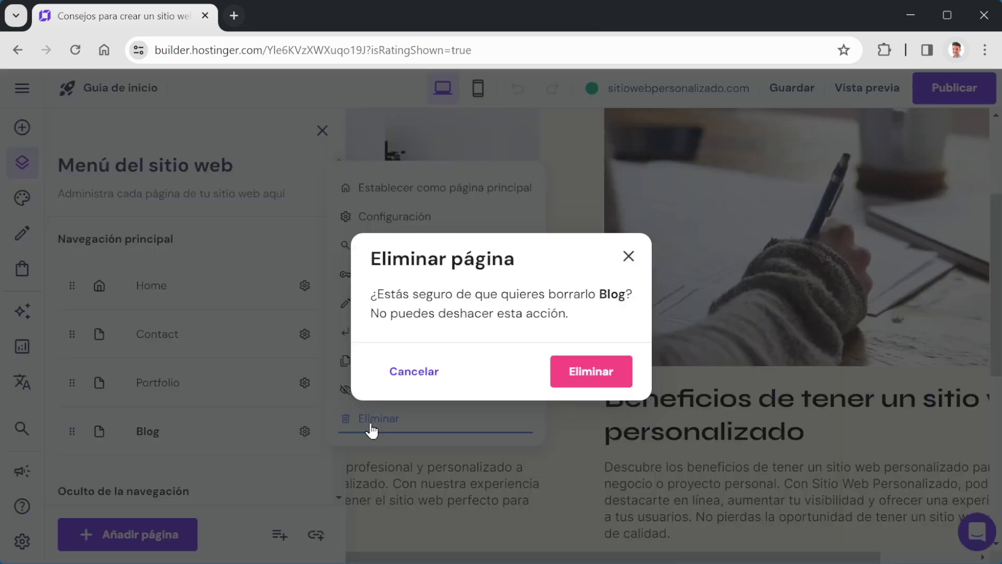
left_click(587, 384)
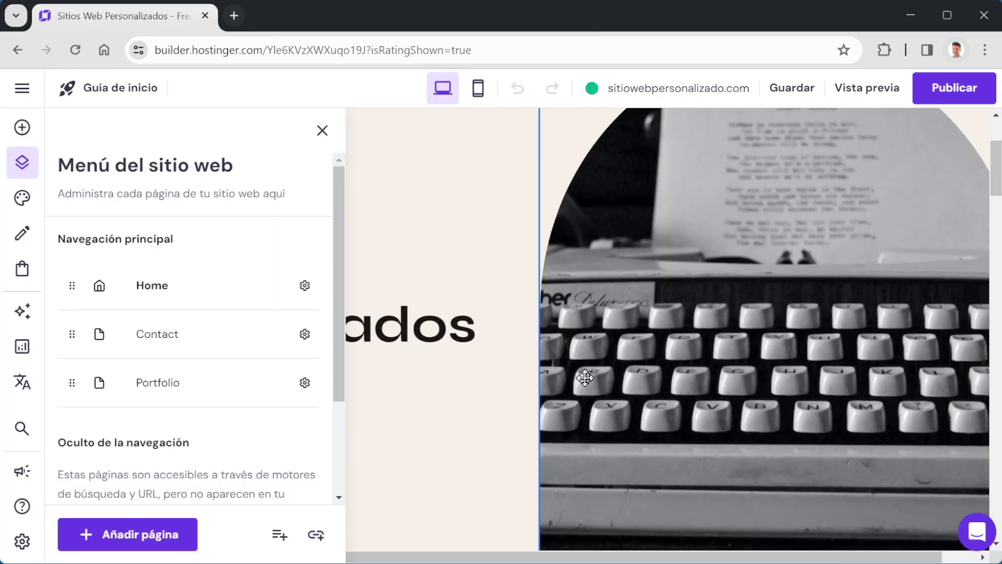
left_click(307, 384)
left_click(388, 369)
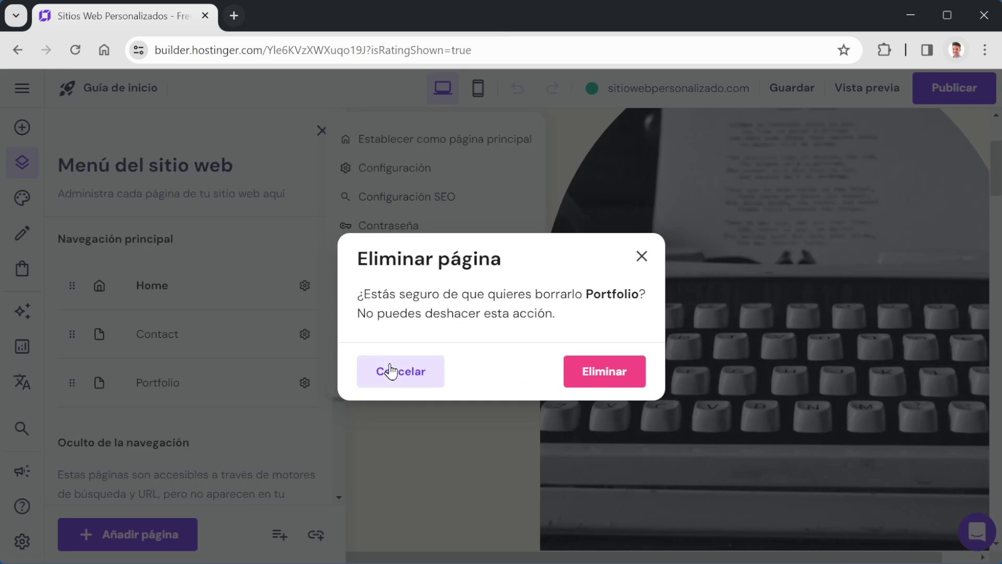
left_click(571, 376)
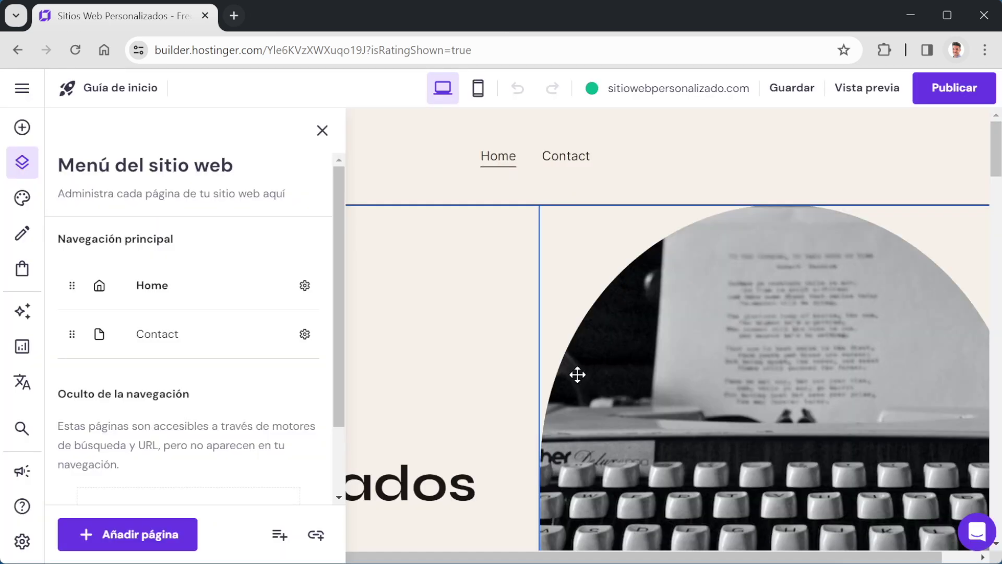
left_click(304, 336)
left_click(359, 338)
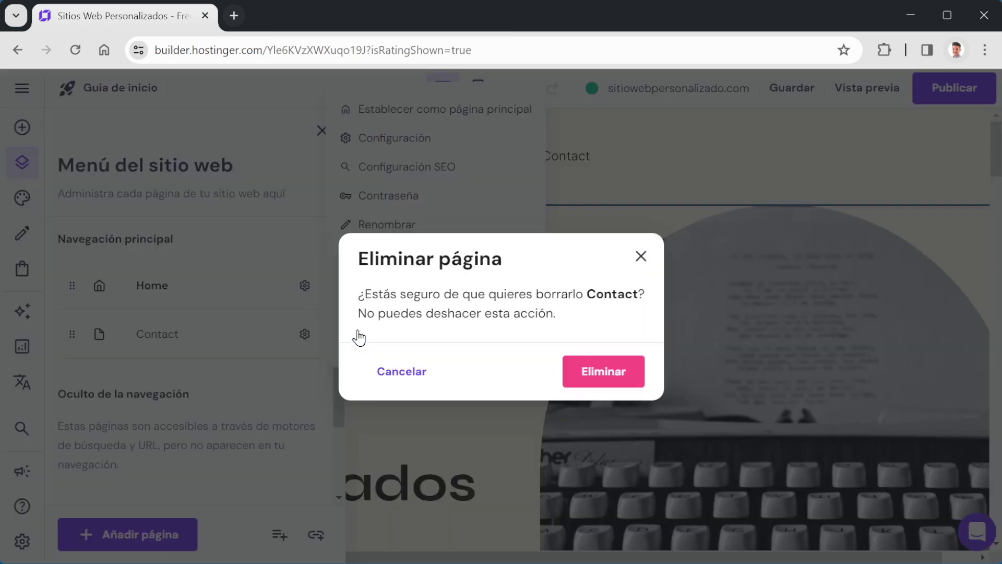
left_click(599, 367)
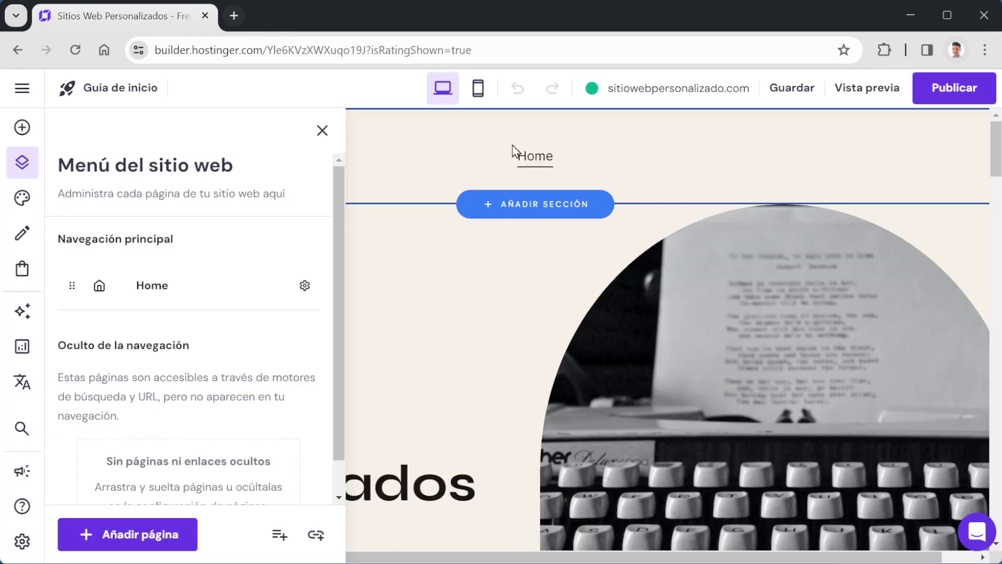
Hide the Home page from the navigation and check the home page without its menu.
left_click(304, 286)
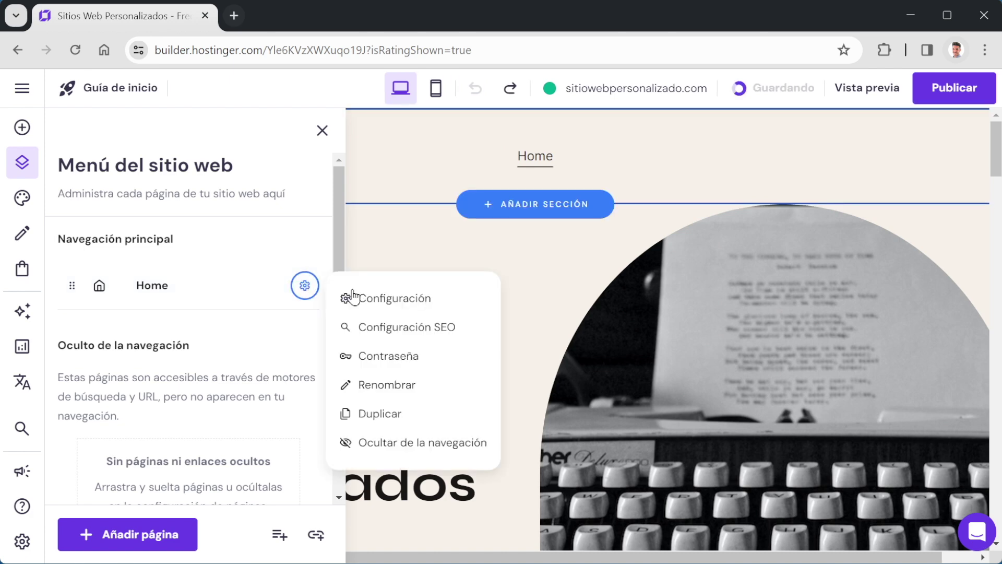
left_click(399, 441)
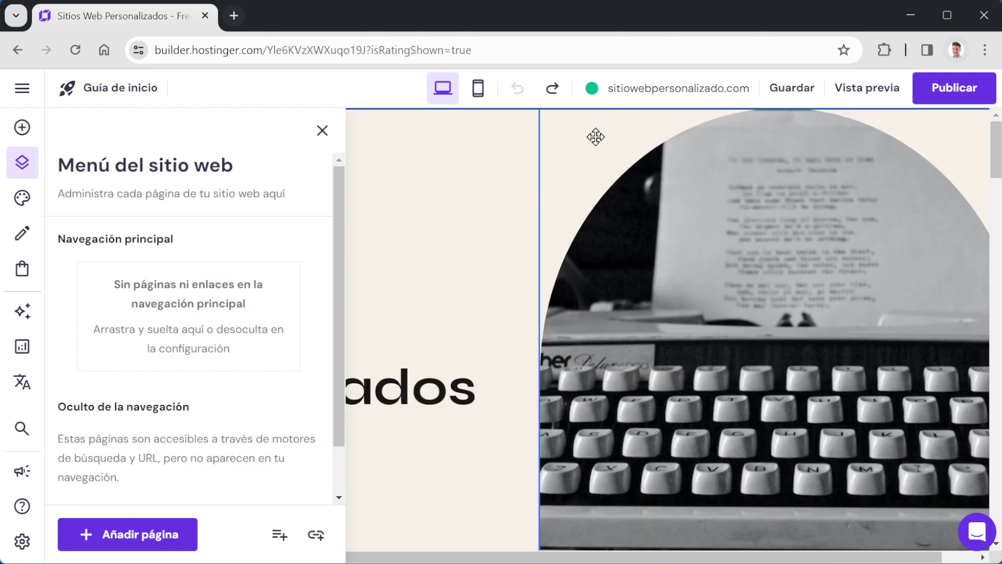
left_click(322, 130)
scroll(497, 250, "down", 5)
scroll(497, 250, "up", 5)
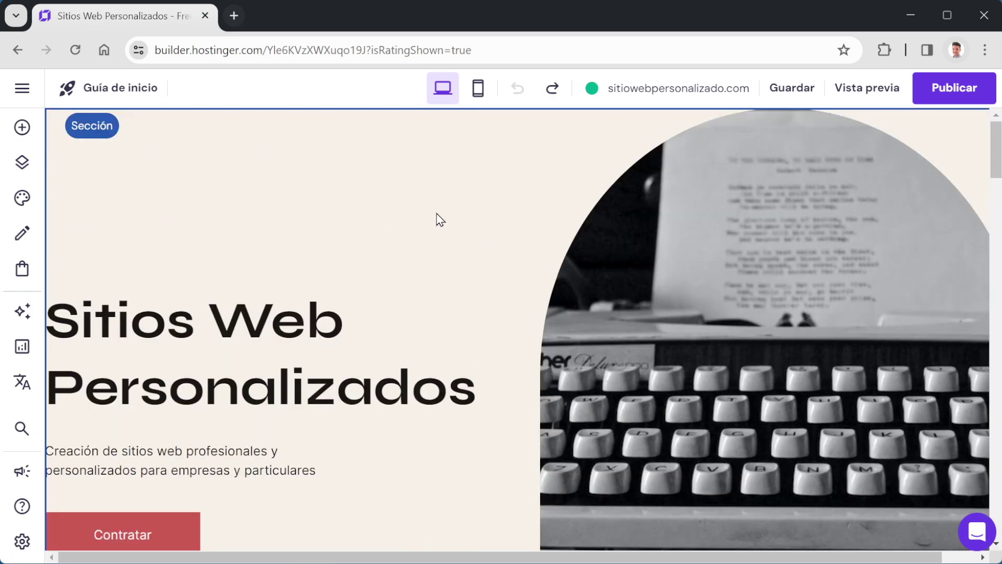
Look through the website's style settings for colors, text and buttons.
left_click(22, 197)
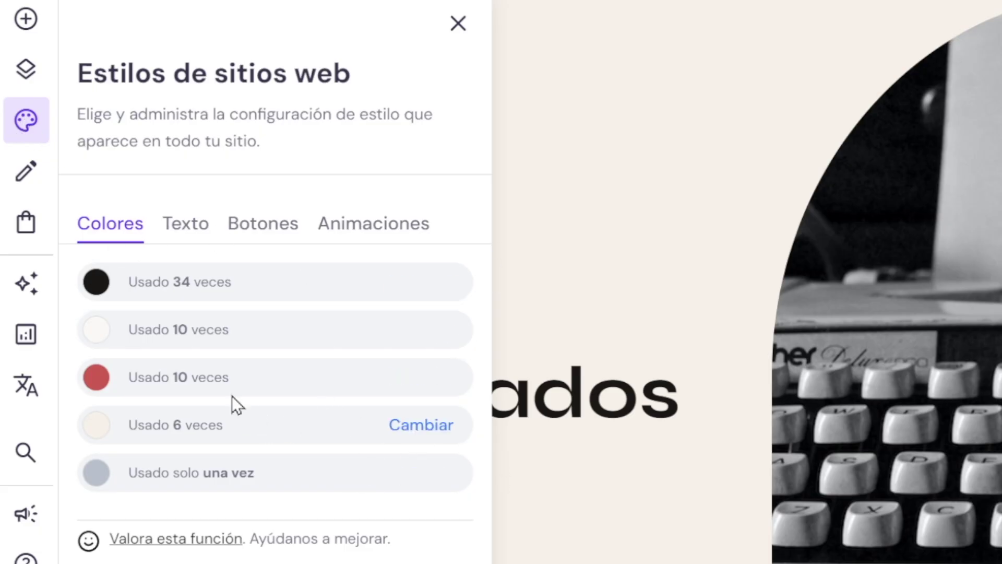
left_click(208, 225)
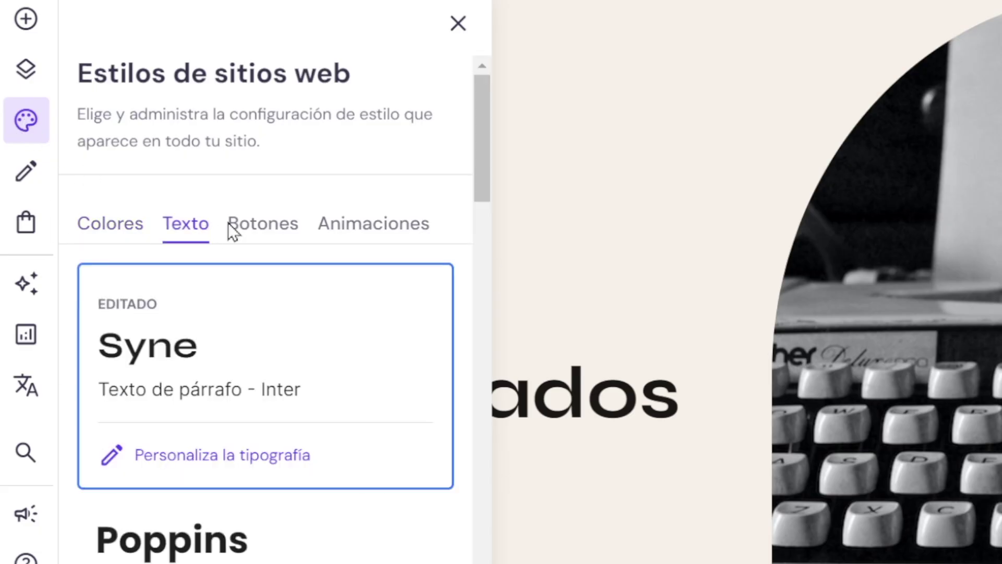
left_click(266, 226)
left_click(100, 225)
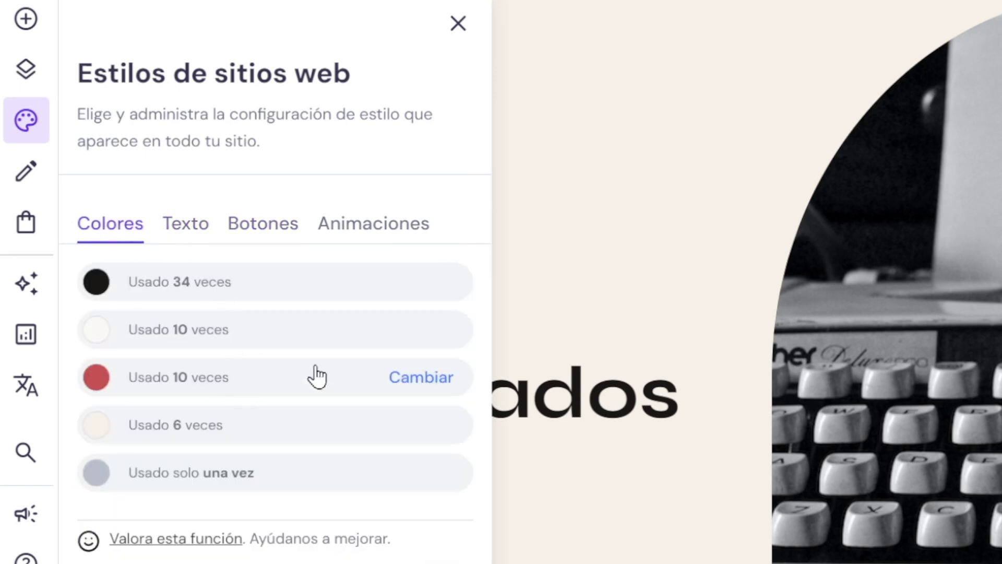
Examine the blog's post management and the online store offer, including its product limit.
left_click(37, 184)
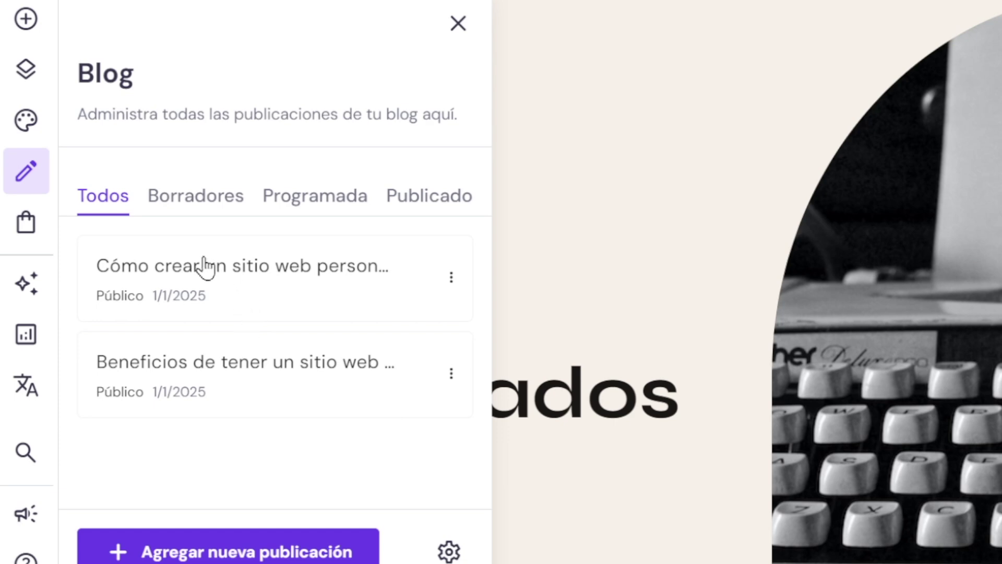
left_click(26, 229)
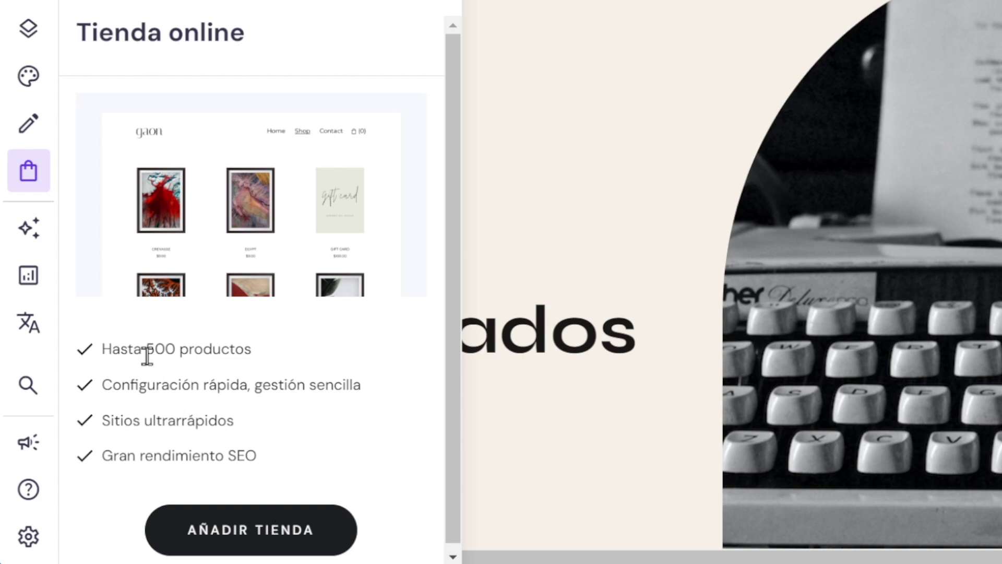
left_click_drag(148, 355, 276, 361)
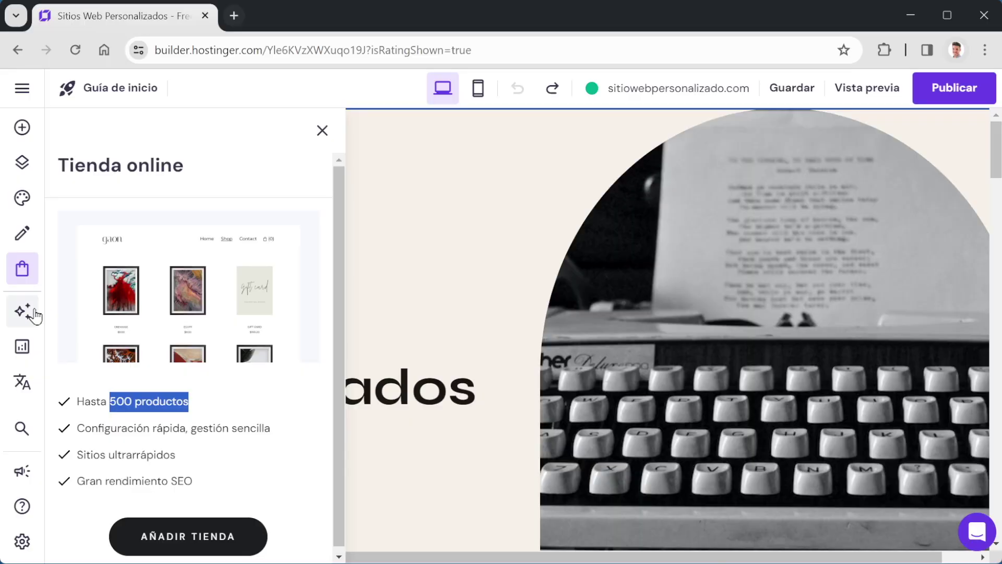
Generate AI logos for the brand "Sitios web personalizados", described as an experienced freelancer's modern, daring, innovative and easy-to-use custom websites for individuals and companies.
left_click(35, 315)
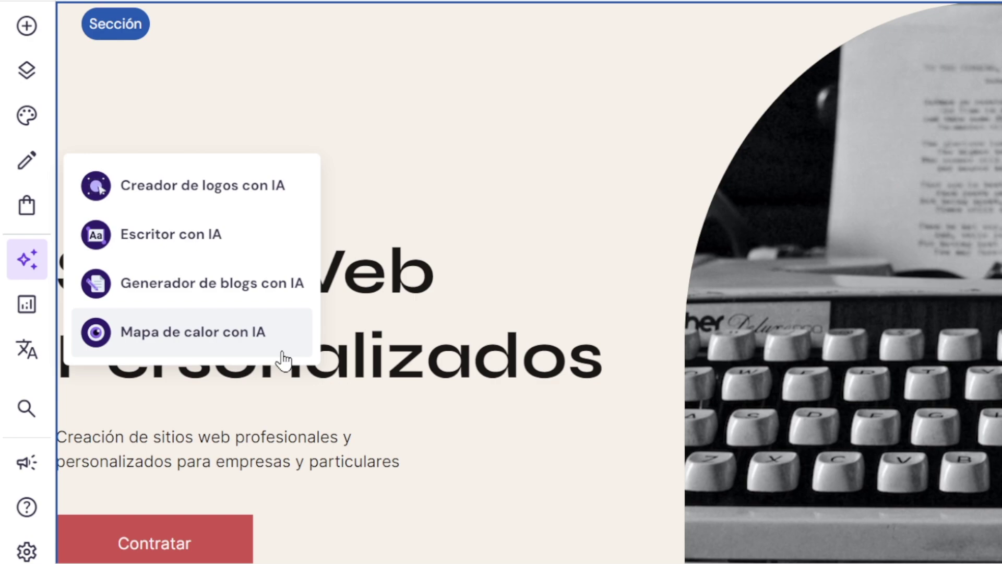
left_click(200, 192)
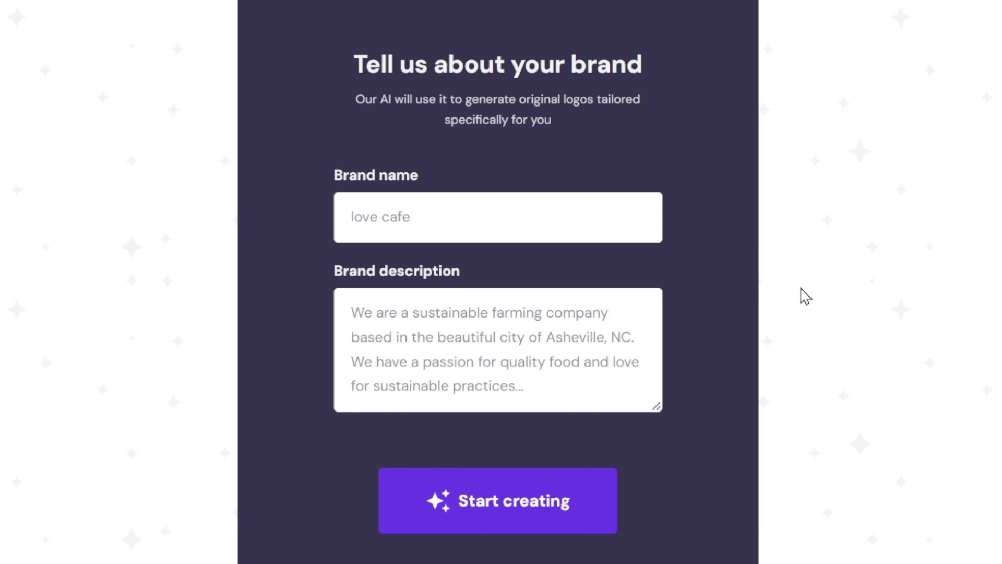
type("Sitios web personalizados")
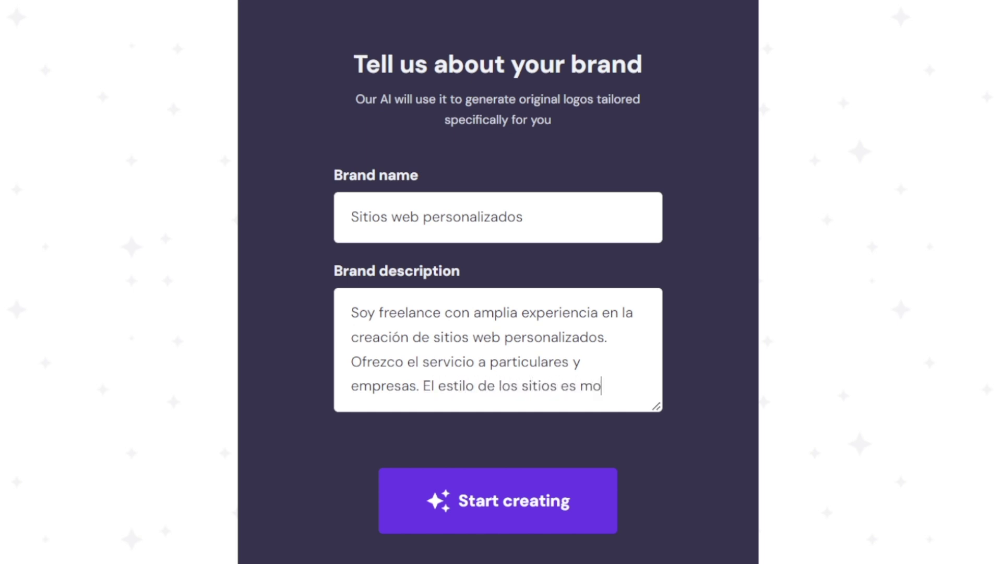
type("atrevido, innovador y fácil de")
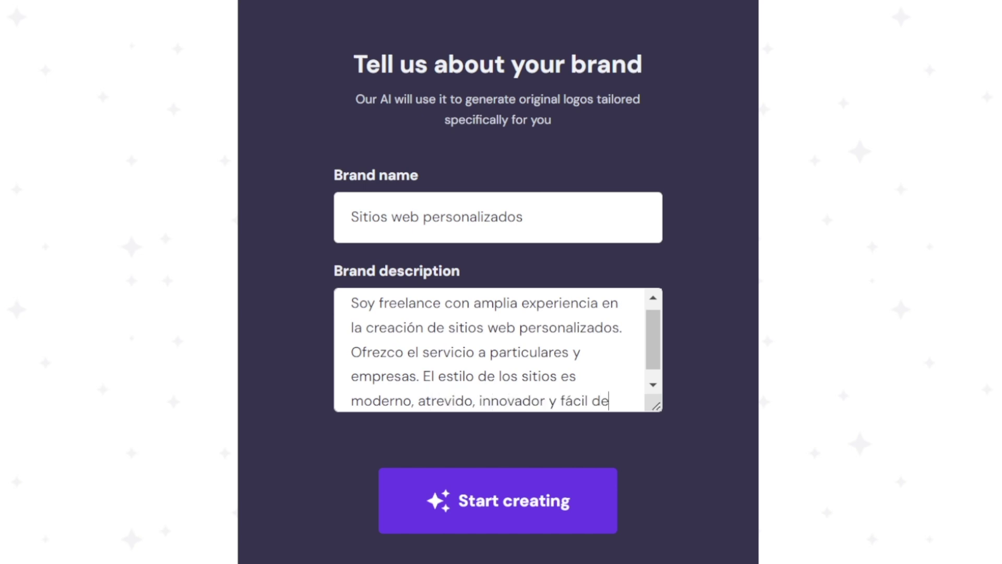
type("tilizar.")
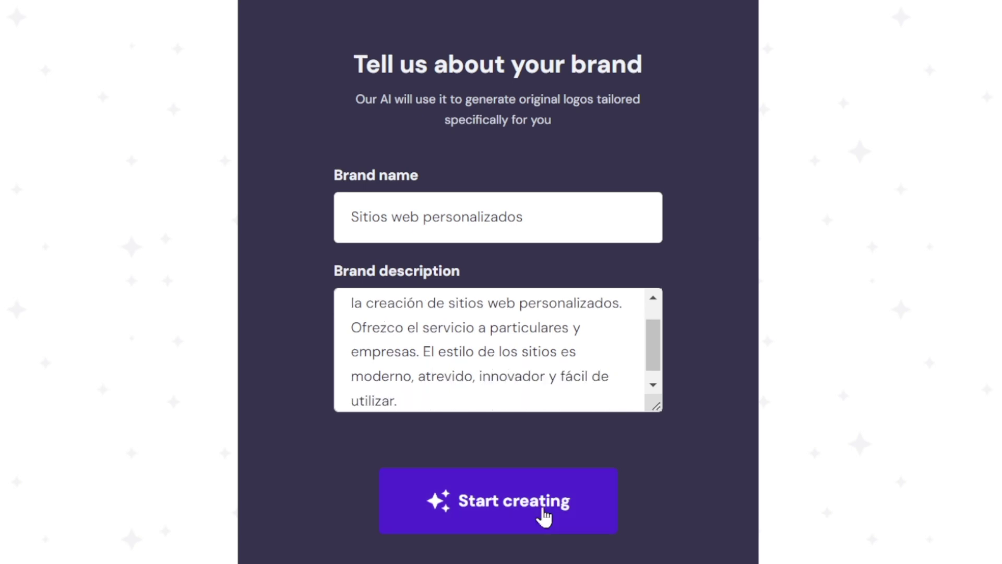
left_click(541, 506)
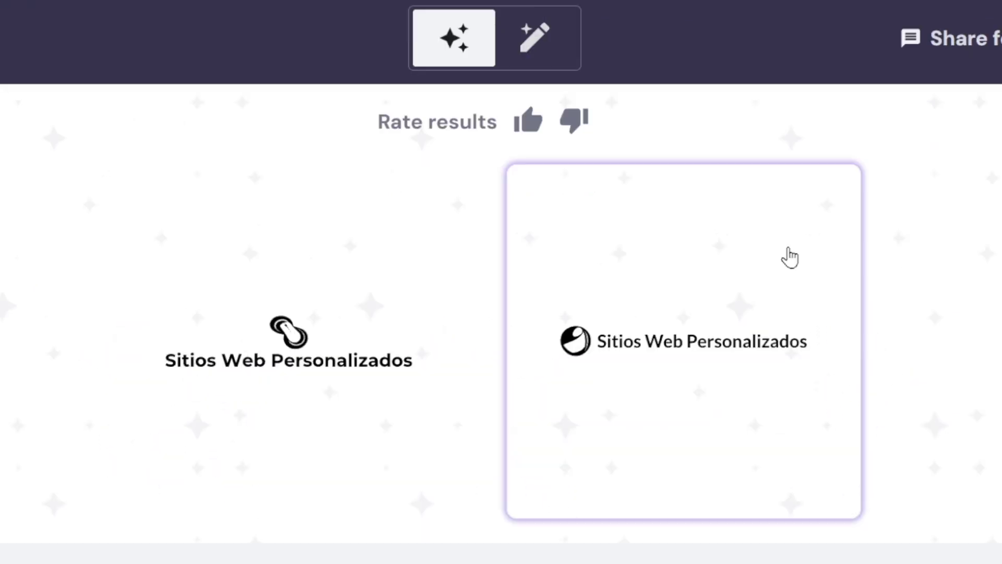
scroll(790, 258, "down", 2)
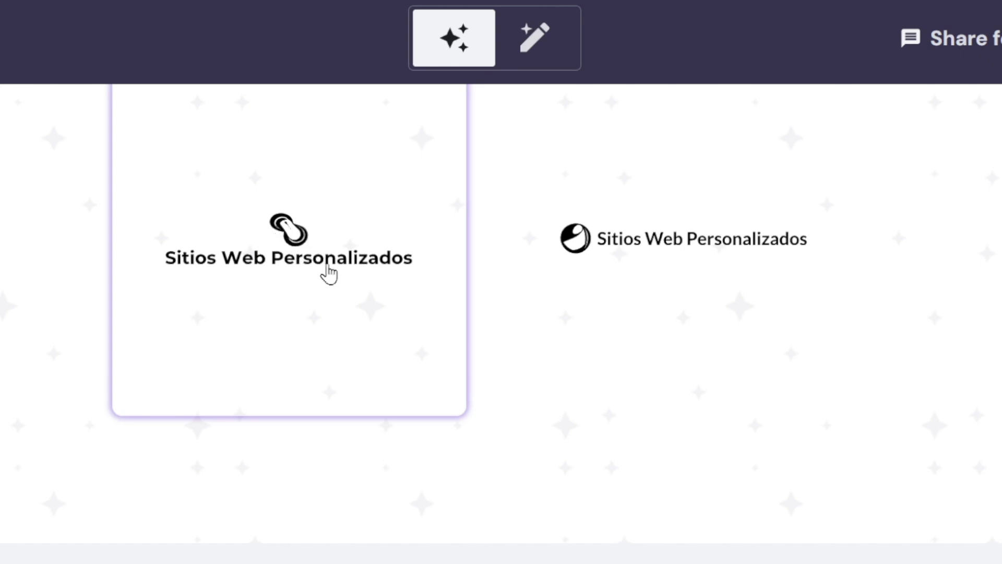
Look through the generated logos, the available icon styles and the logo generation settings.
scroll(689, 273, "down", 4)
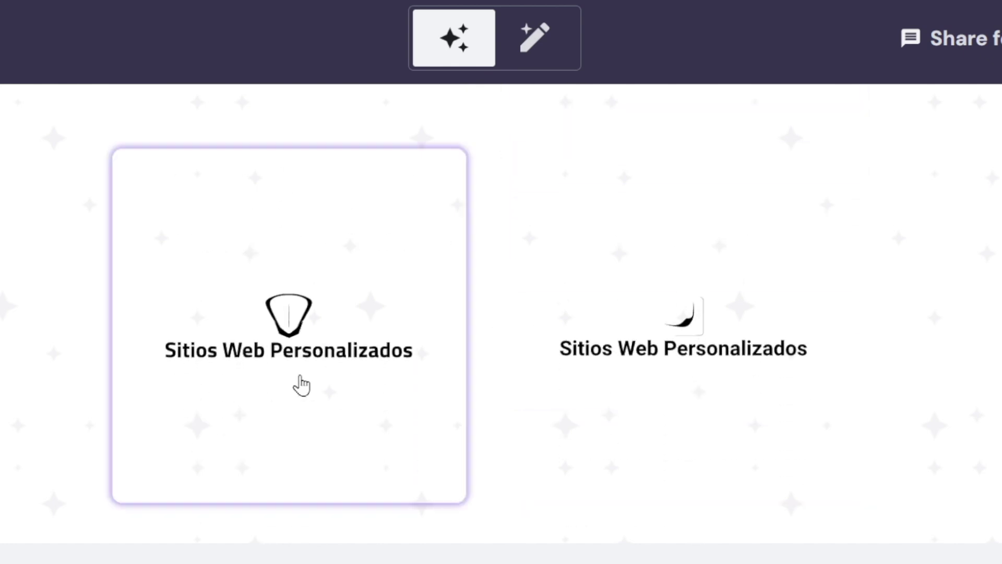
scroll(655, 370, "up", 5)
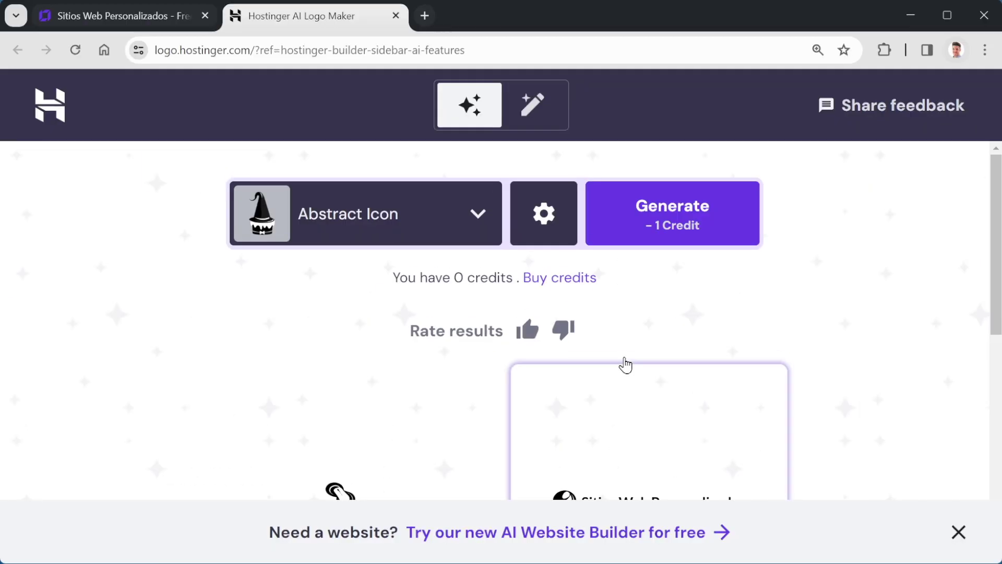
left_click(442, 233)
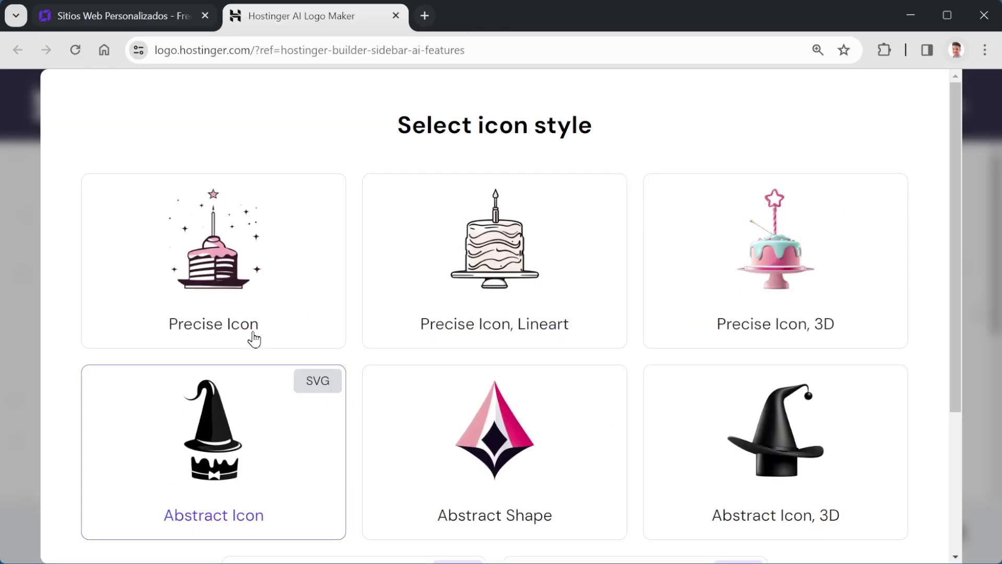
scroll(781, 333, "down", 4)
key("Escape")
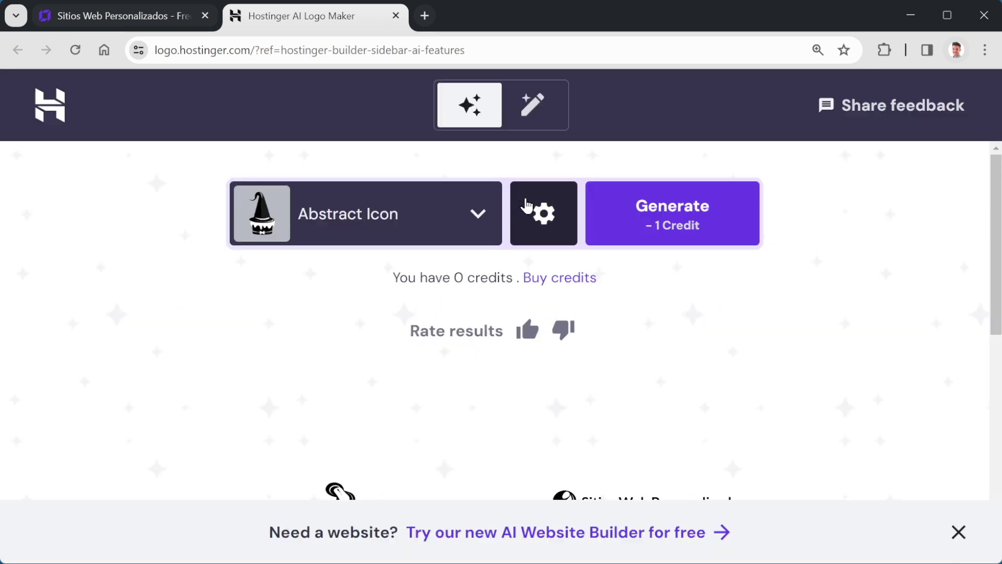
left_click(539, 211)
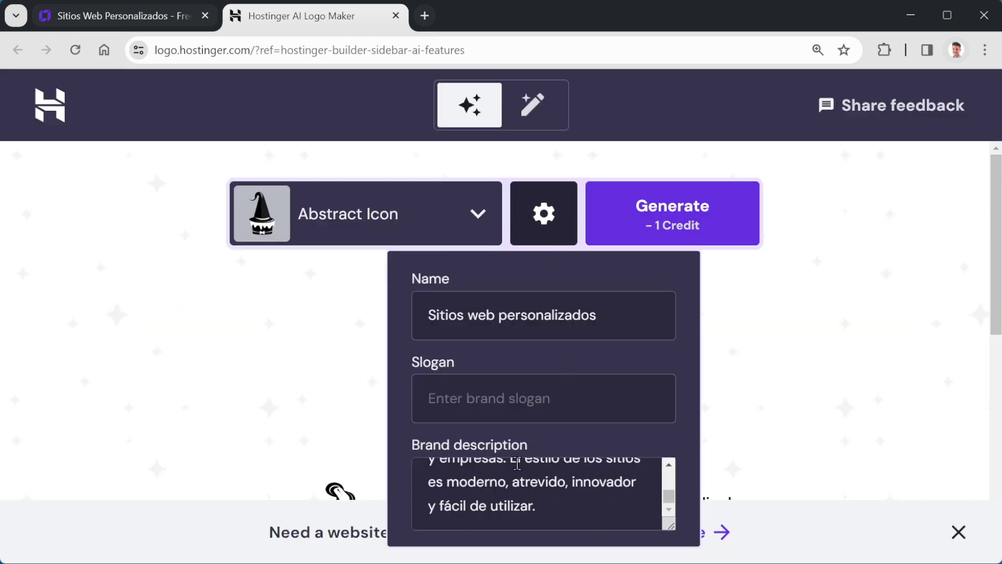
scroll(470, 437, "down", 5)
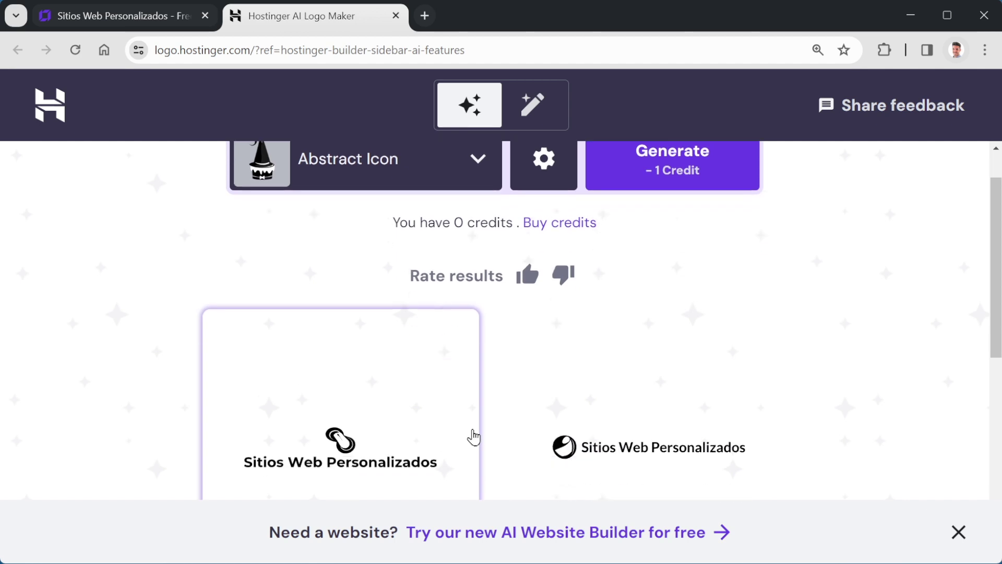
scroll(450, 423, "up", 3)
Open the generated logo with the interlaced ring icon above the brand name and download its files.
left_click(365, 360)
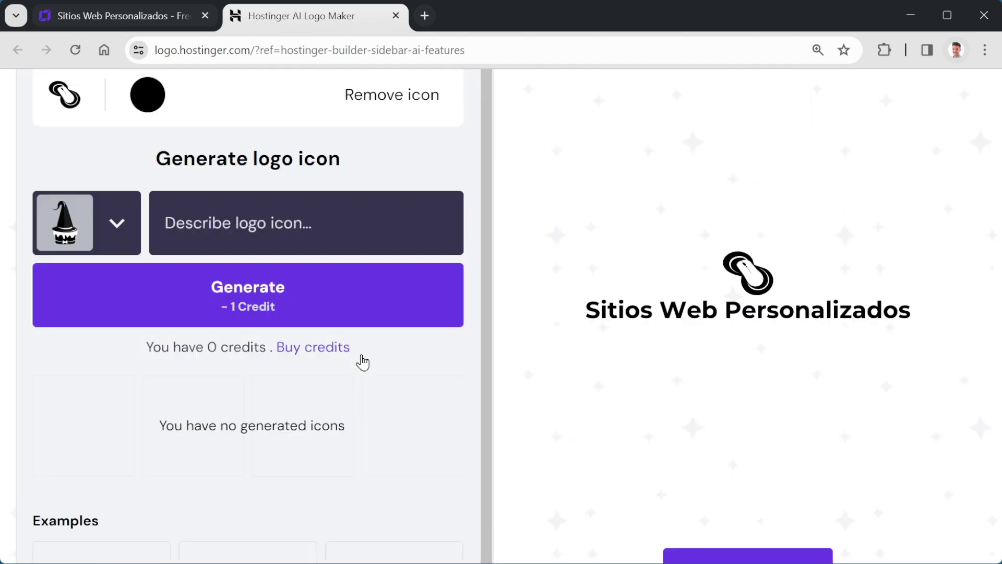
key("ctrl+minus")
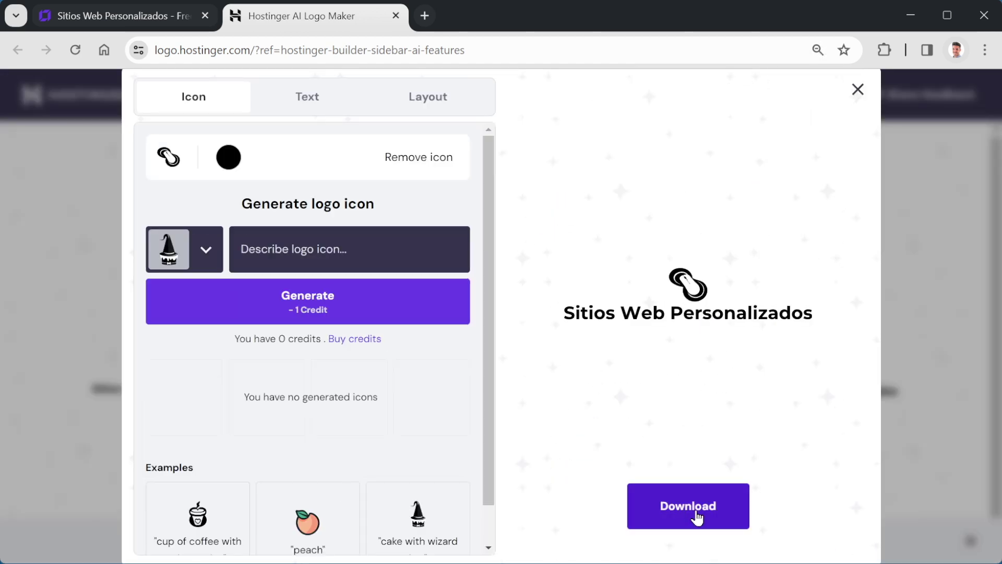
left_click(697, 517)
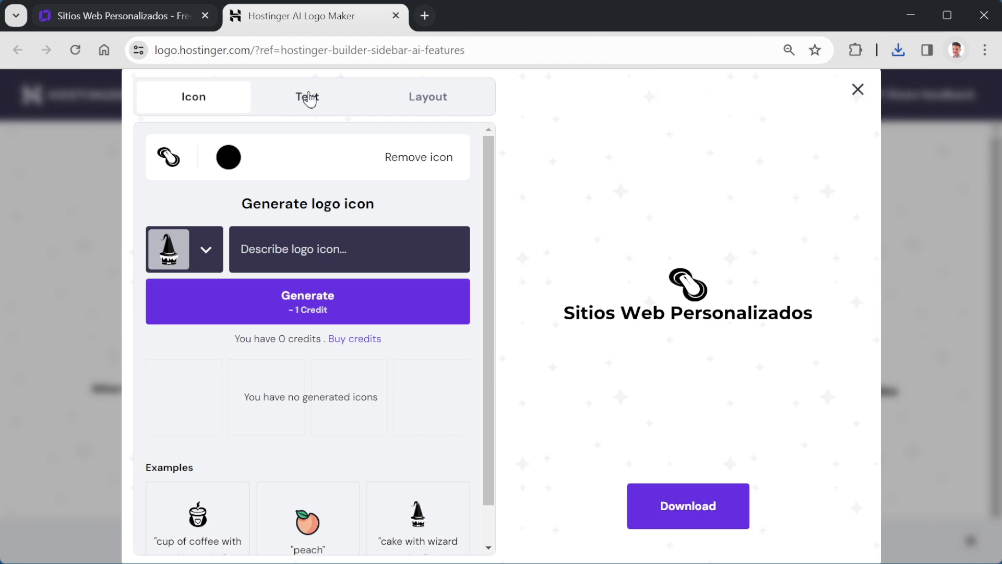
Look through the logo's text settings for name, slogan, color, font family and font recommendations.
left_click(308, 97)
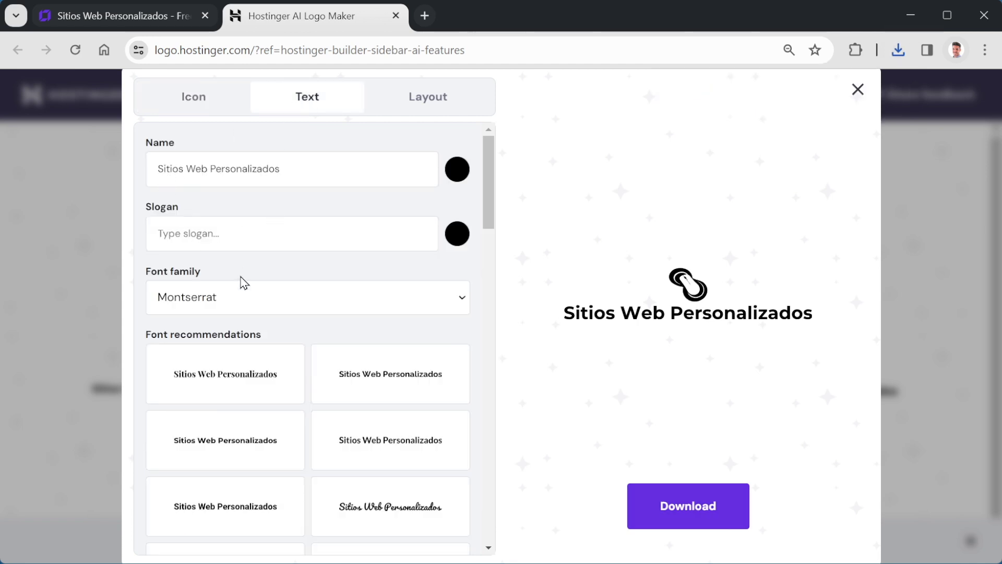
left_click(457, 169)
left_click(208, 279)
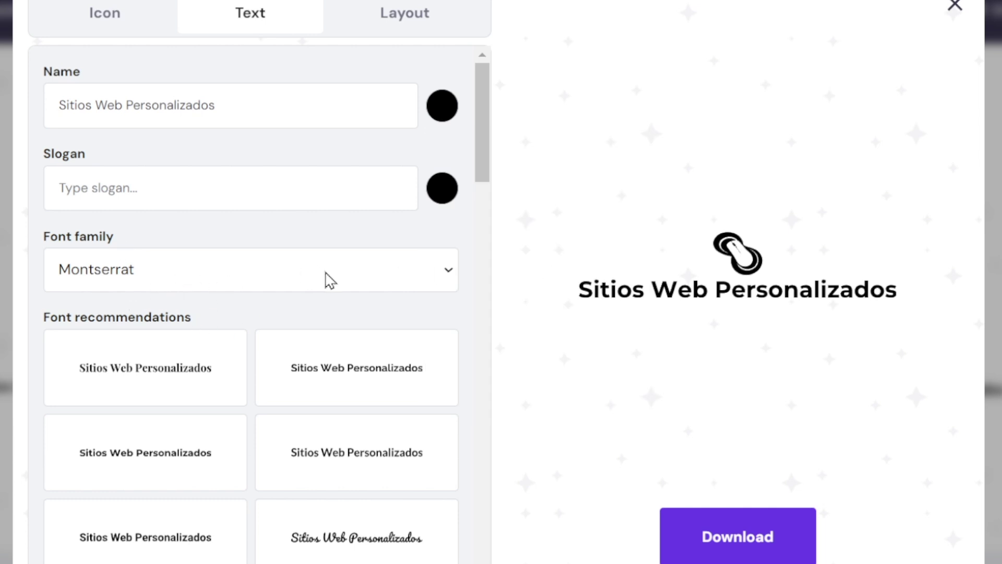
left_click(328, 530)
left_click(269, 467)
left_click(161, 468)
Try the logo's layout variants and choose the one with the icon to the left of the text.
left_click(365, 29)
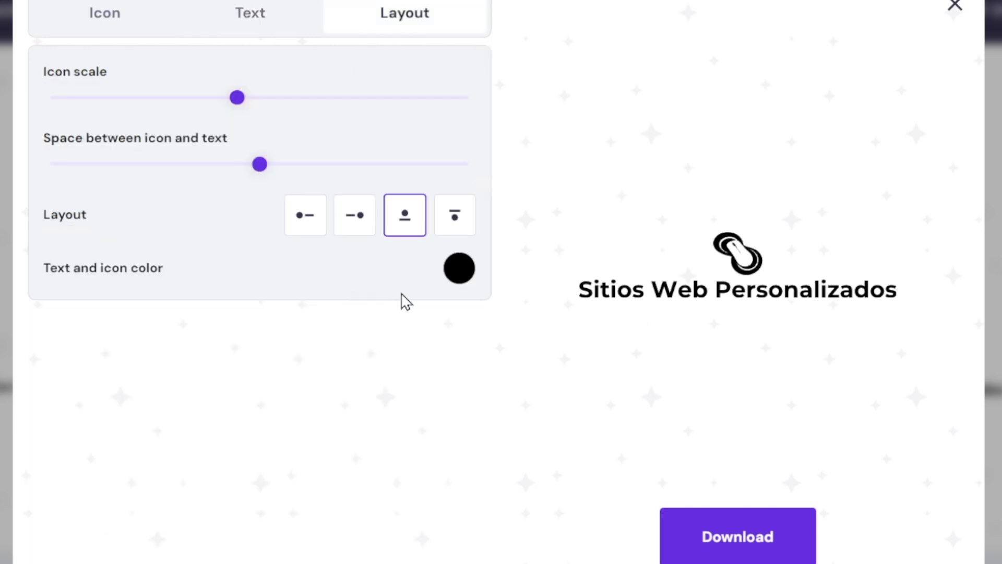
left_click(453, 232)
left_click(347, 237)
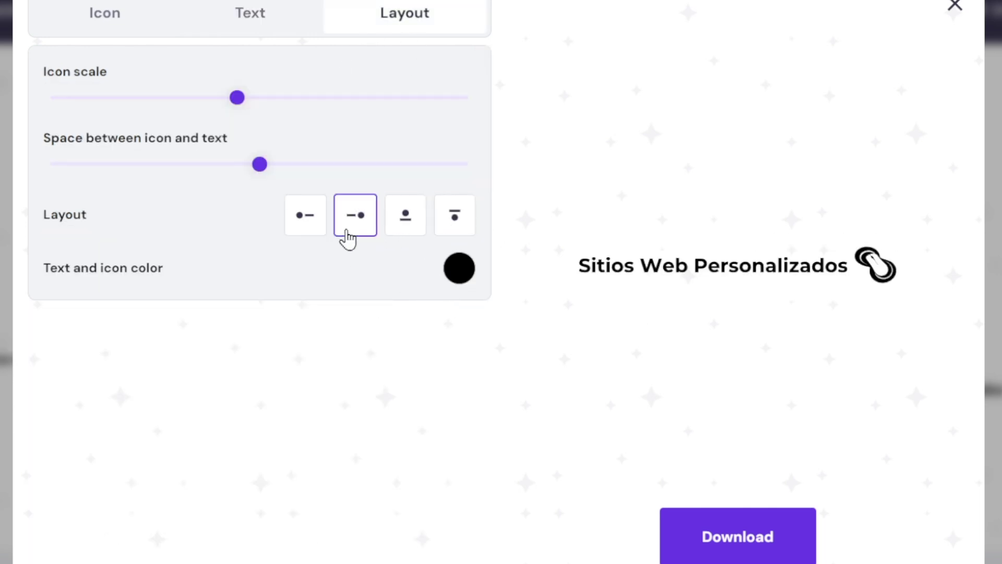
left_click(287, 228)
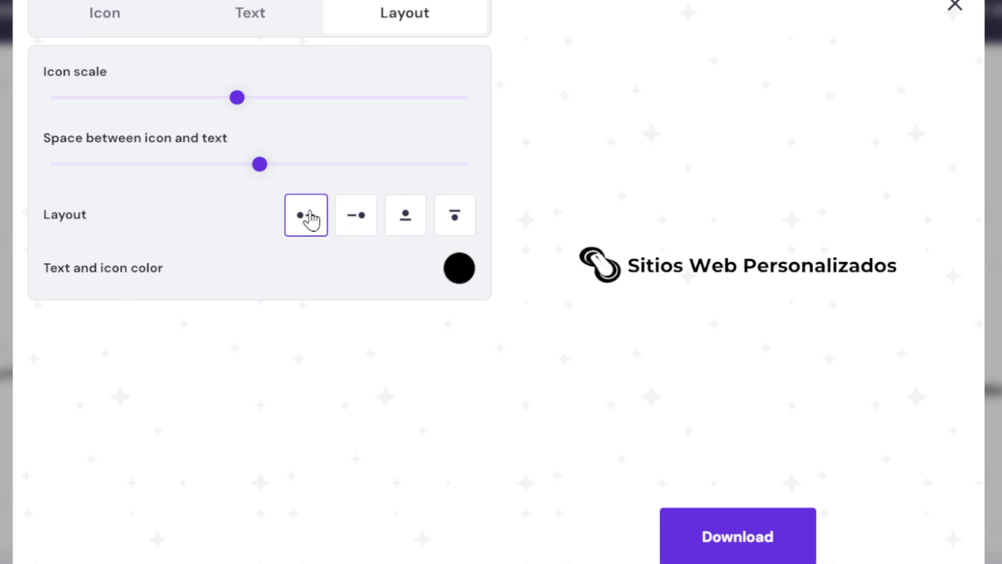
Color the logo's text and icon dark blue (#0b0080) and download the recolored logo files.
left_click(459, 283)
left_click_drag(613, 500, 595, 498)
left_click_drag(603, 415, 661, 413)
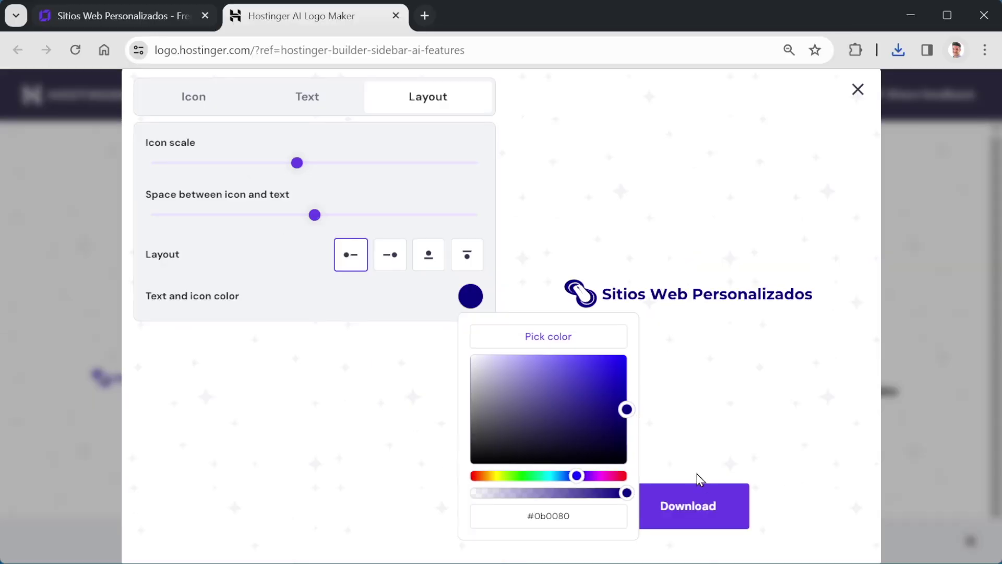
left_click(717, 458)
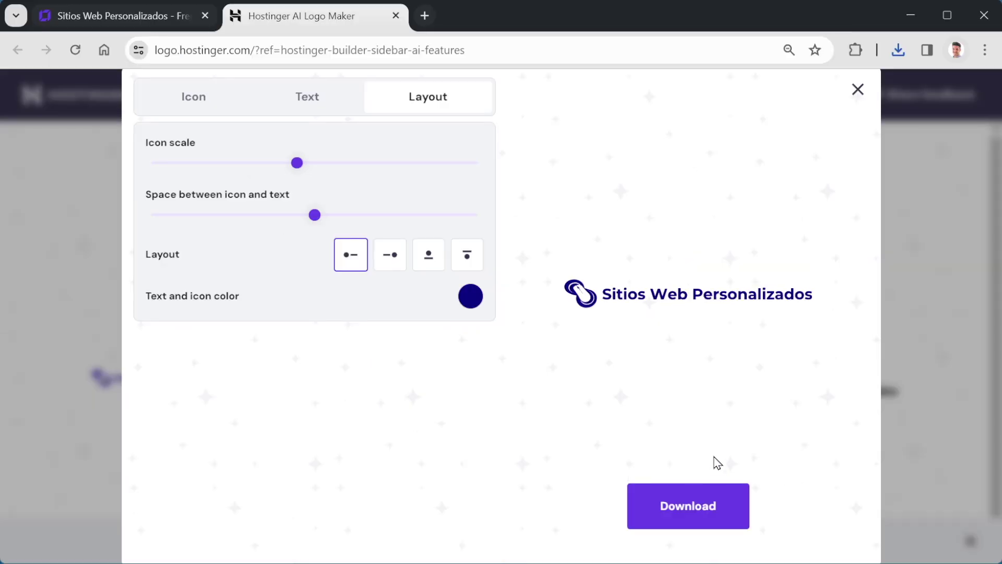
left_click(703, 506)
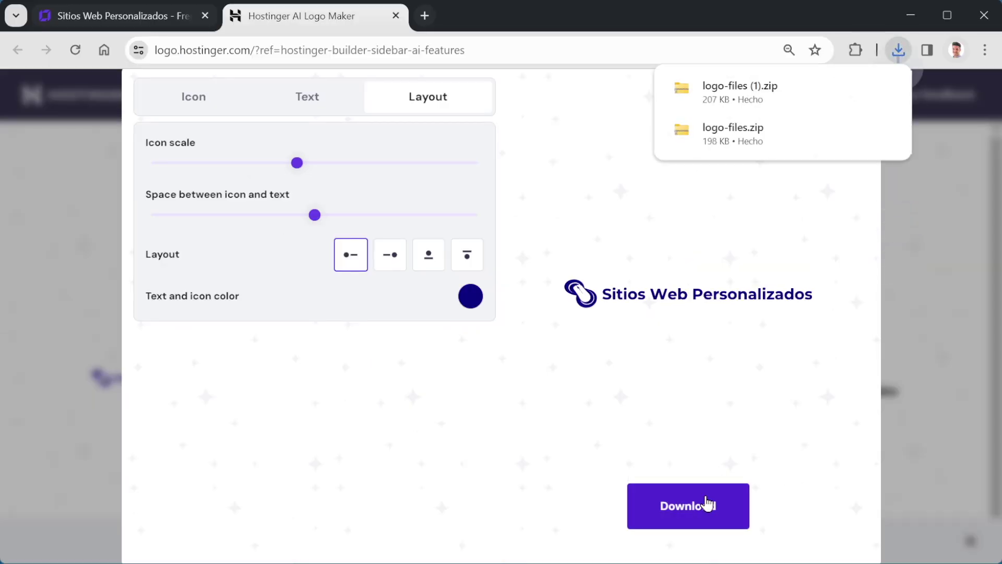
Switch to the website builder and add a small image above the "Sitios Web Personalizados" heading in the first section.
left_click(84, 17)
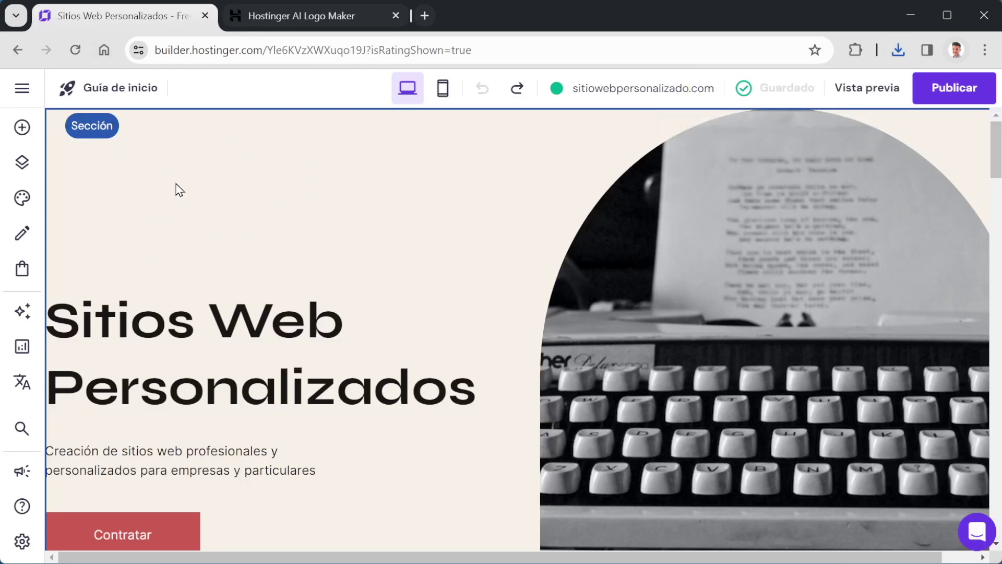
left_click(22, 127)
left_click_drag(94, 415, 405, 237)
left_click_drag(470, 298, 191, 172)
left_click_drag(479, 373, 284, 251)
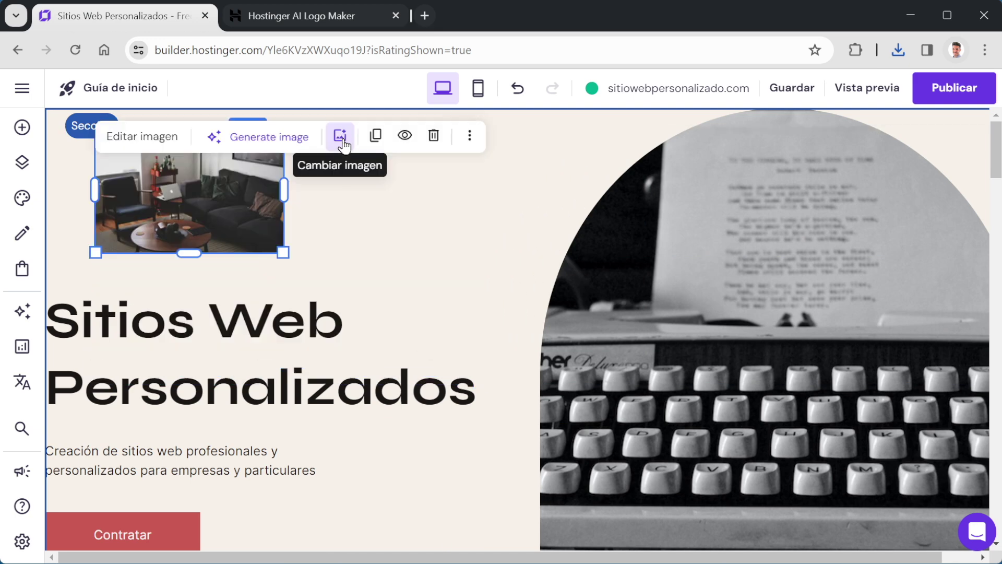
Replace the placeholder image with the uploaded dark blue logo PNG, then resize and position it above the heading.
left_click(340, 136)
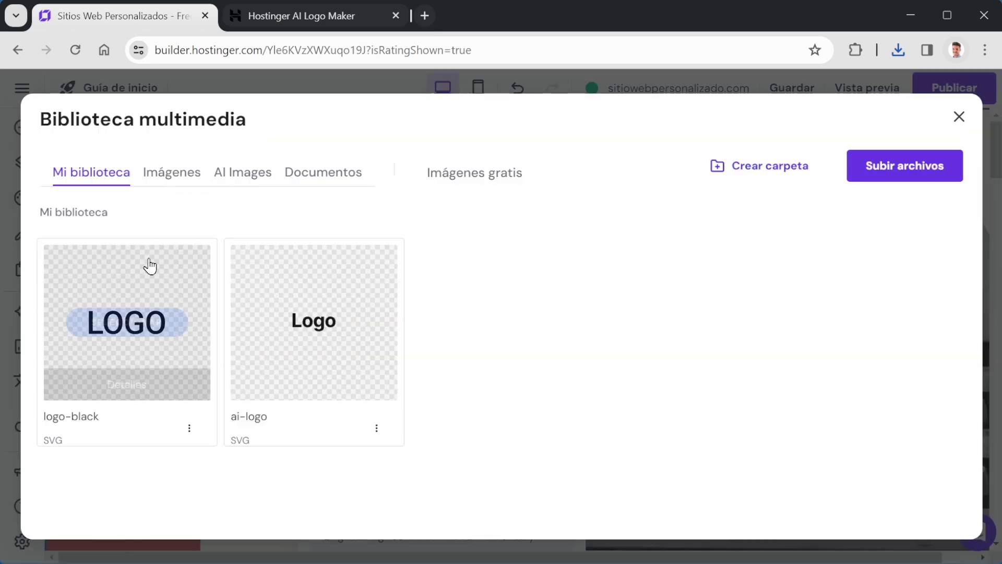
left_click(880, 171)
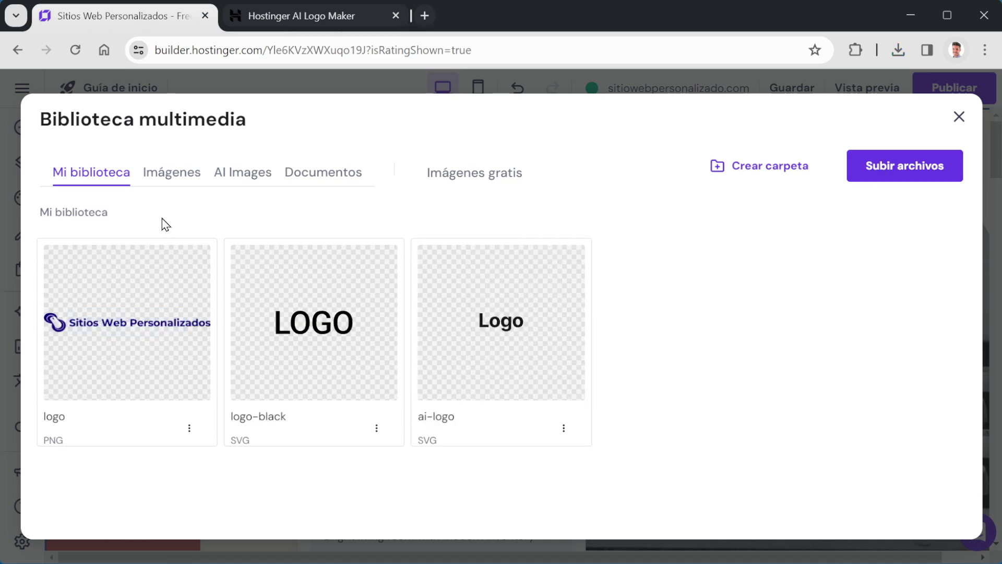
left_click(117, 323)
left_click_drag(284, 190, 639, 157)
left_click_drag(282, 168, 237, 175)
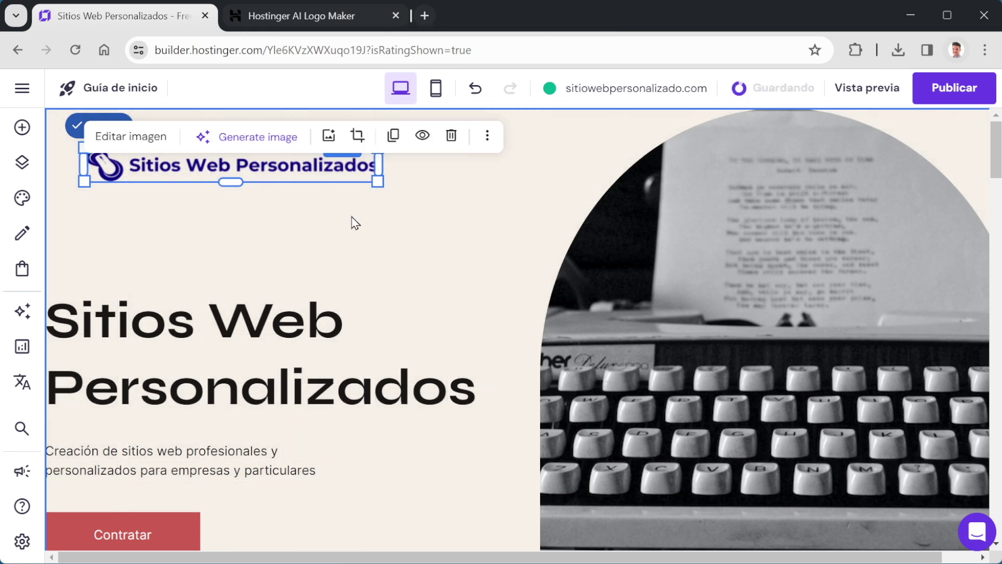
left_click(279, 188)
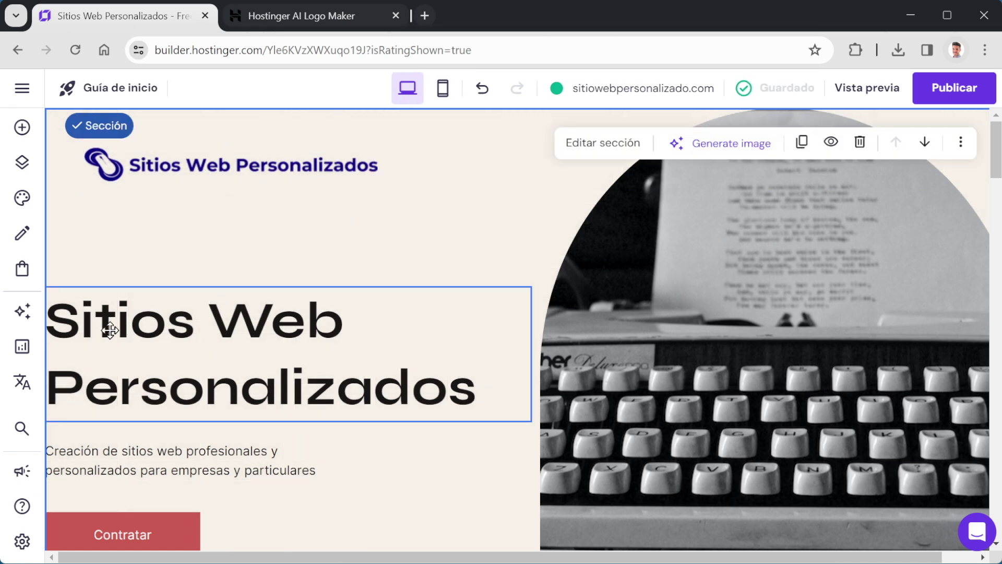
Check the page with its logo and open the site-wide color change for black #1A1716 in the website styles.
scroll(291, 414, "down", 10)
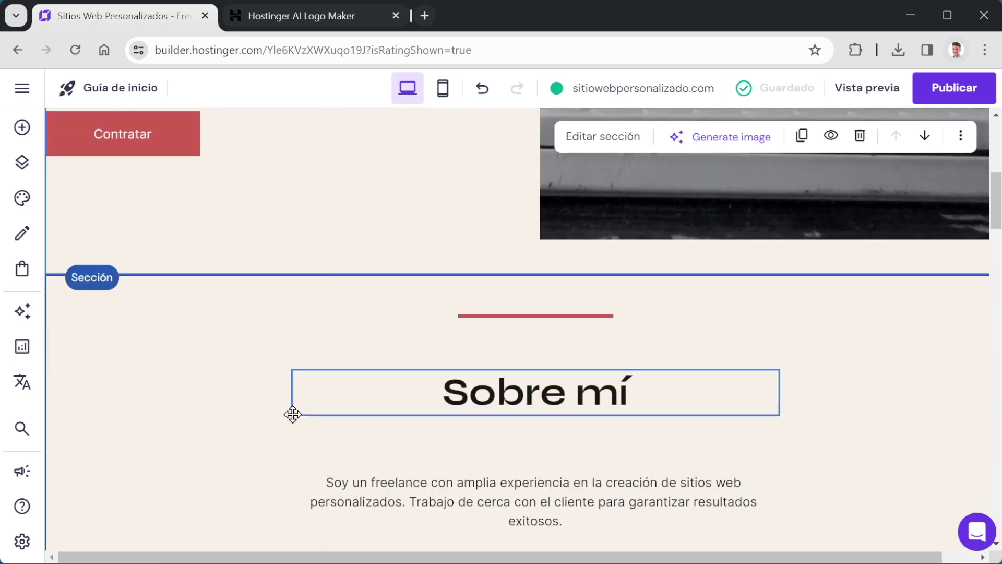
scroll(291, 414, "up", 6)
scroll(165, 379, "up", 5)
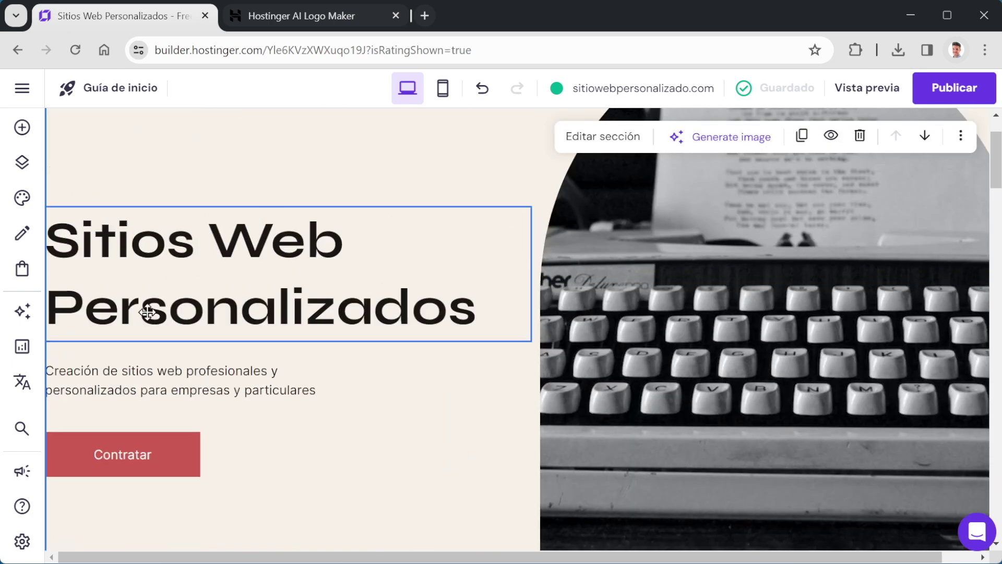
scroll(172, 468, "up", 2)
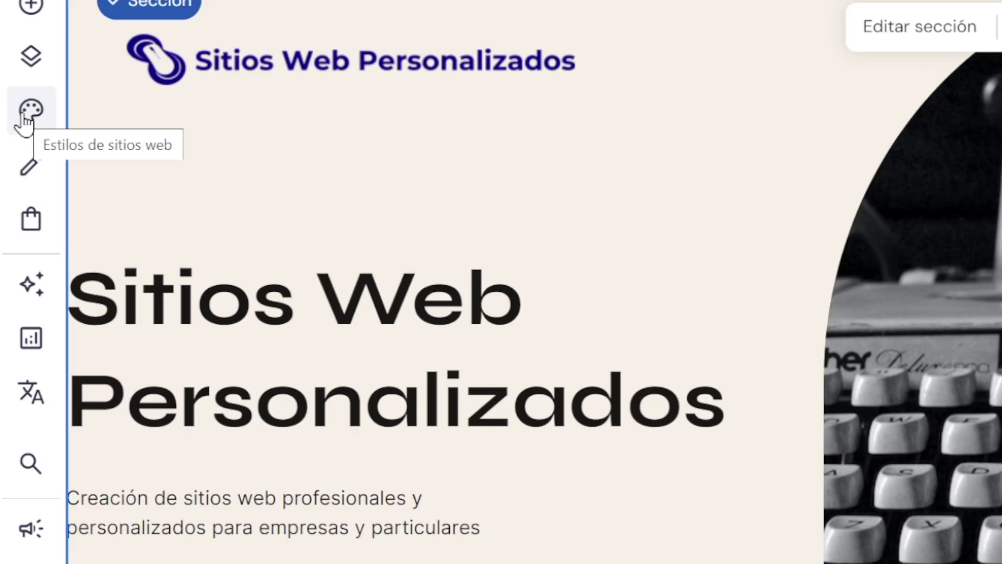
left_click(21, 199)
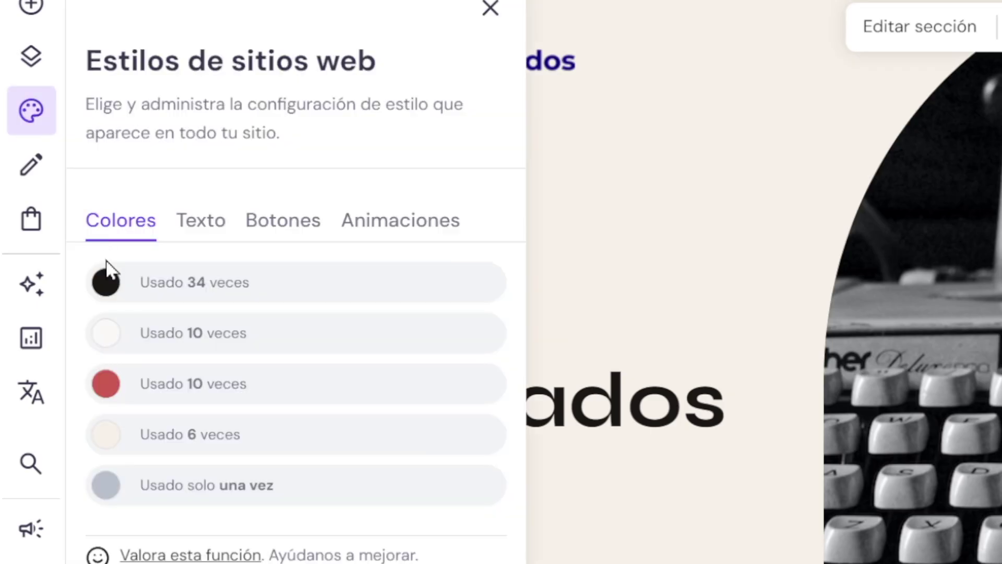
mouse_move(102, 279)
left_click(451, 282)
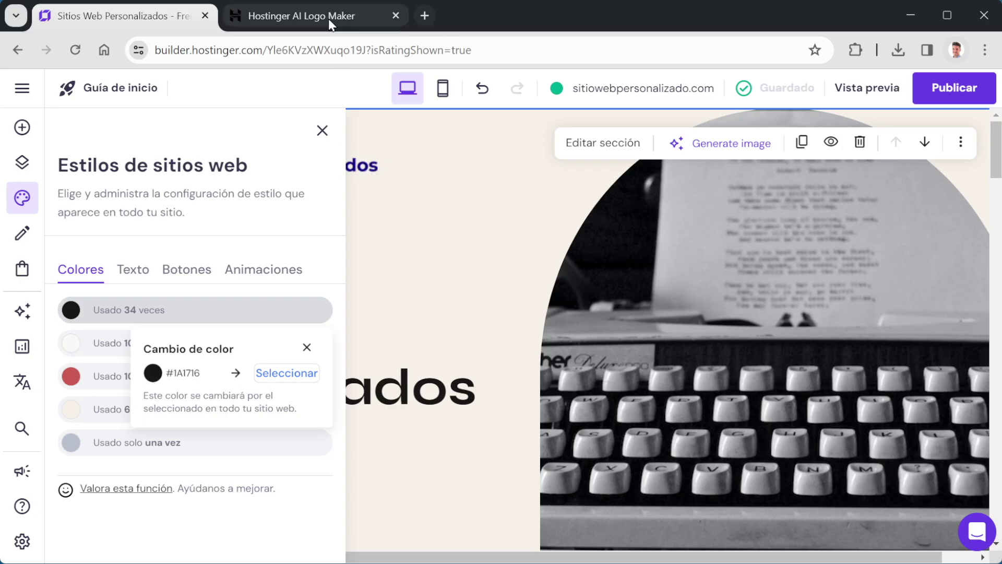
Switch to the Hostinger AI Logo Maker and copy the logo's text and icon color code #0b0080.
left_click(328, 18)
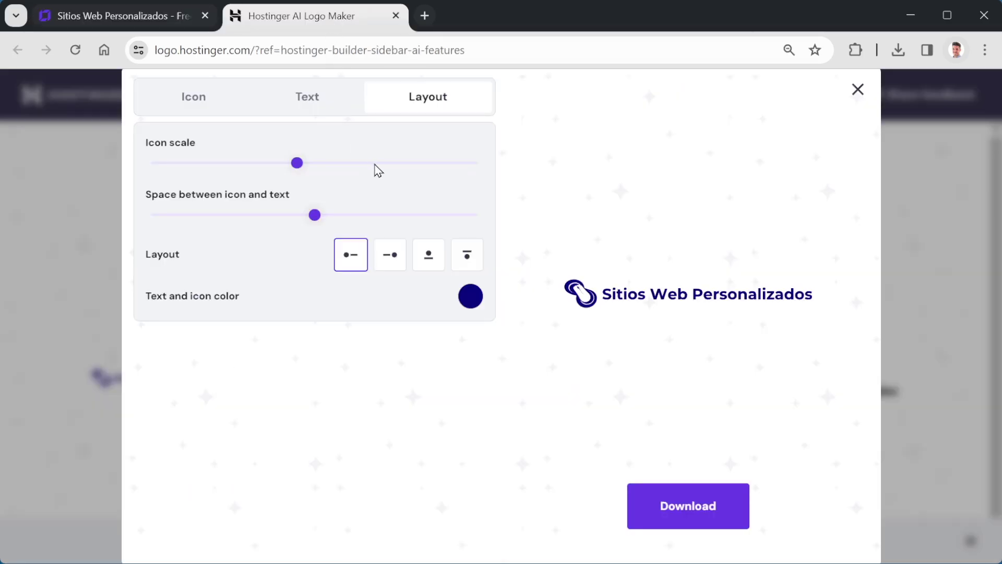
left_click(471, 296)
triple_click(557, 513)
key("ctrl+c")
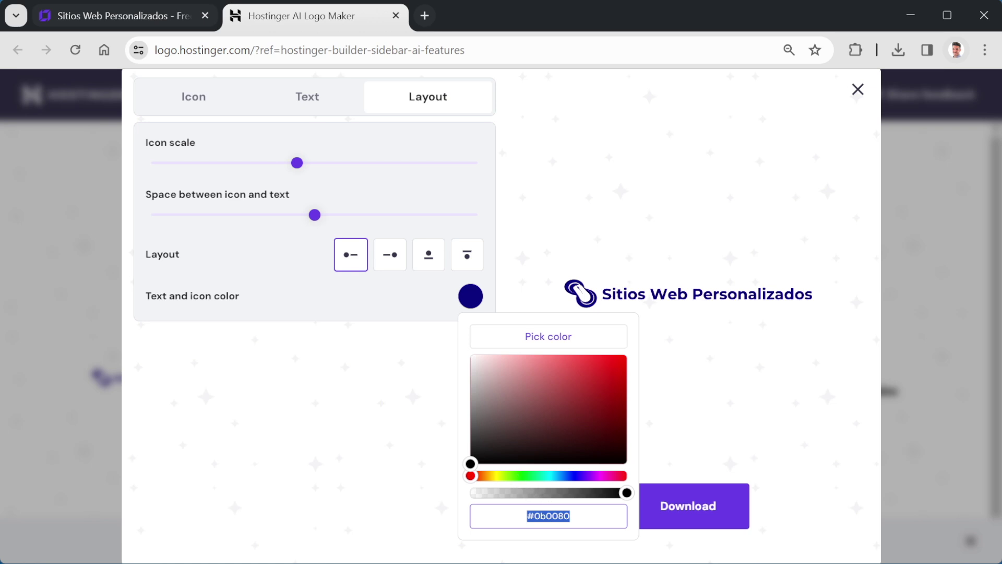
Return to the website builder, replace the site's black color with #0b0080 and check the page's headings and text.
left_click(52, 17)
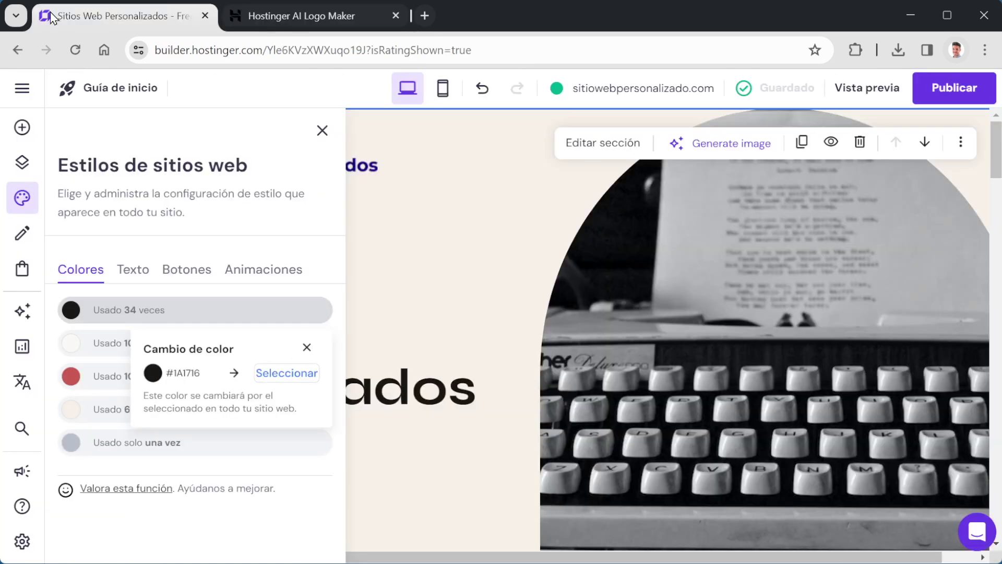
left_click(287, 376)
key("ctrl+v")
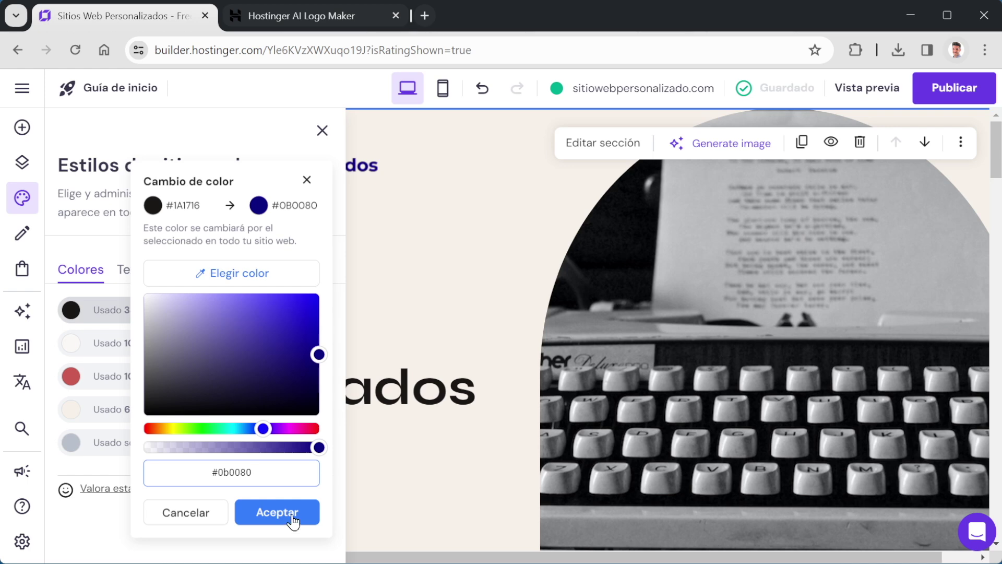
left_click(277, 512)
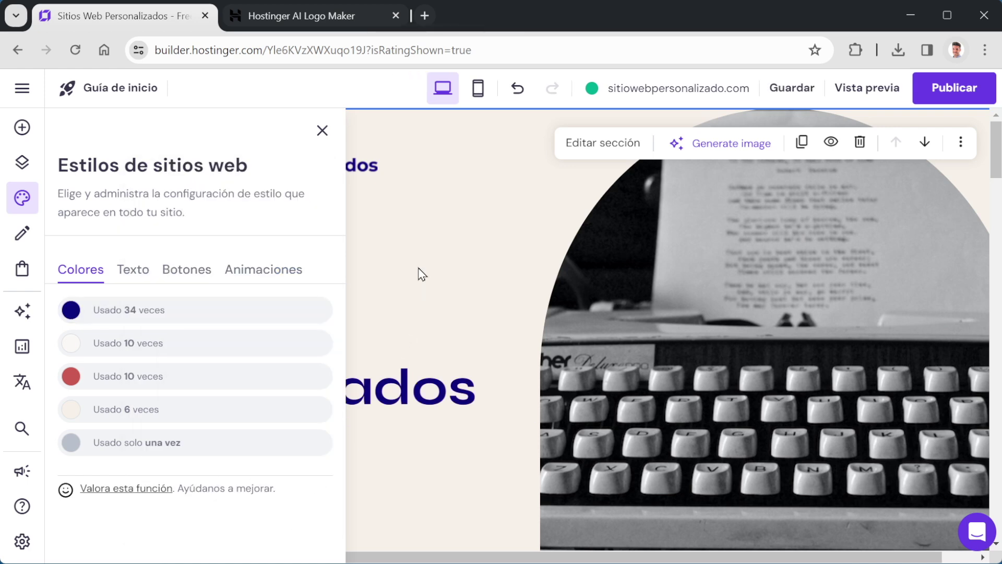
left_click(322, 131)
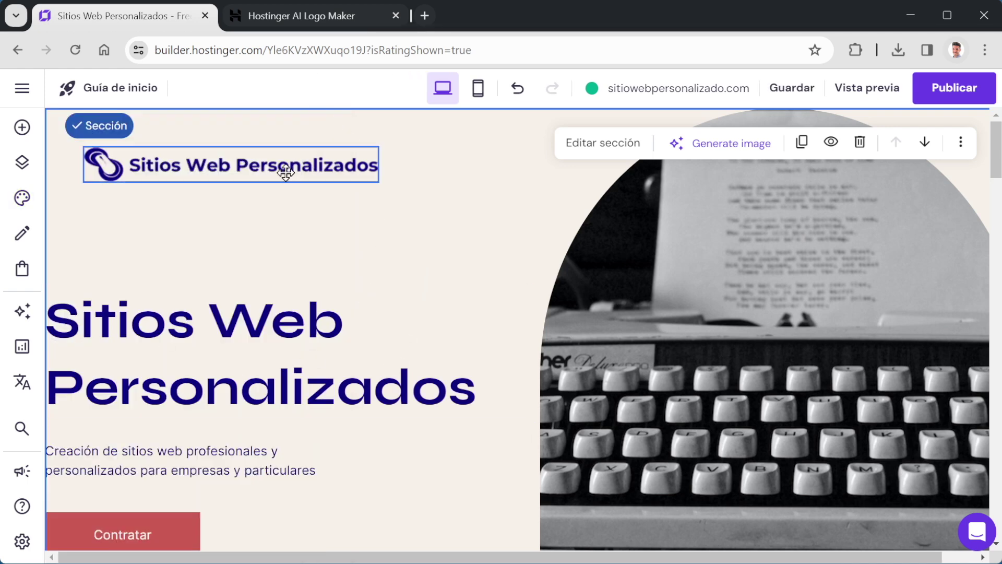
scroll(339, 344, "down", 10)
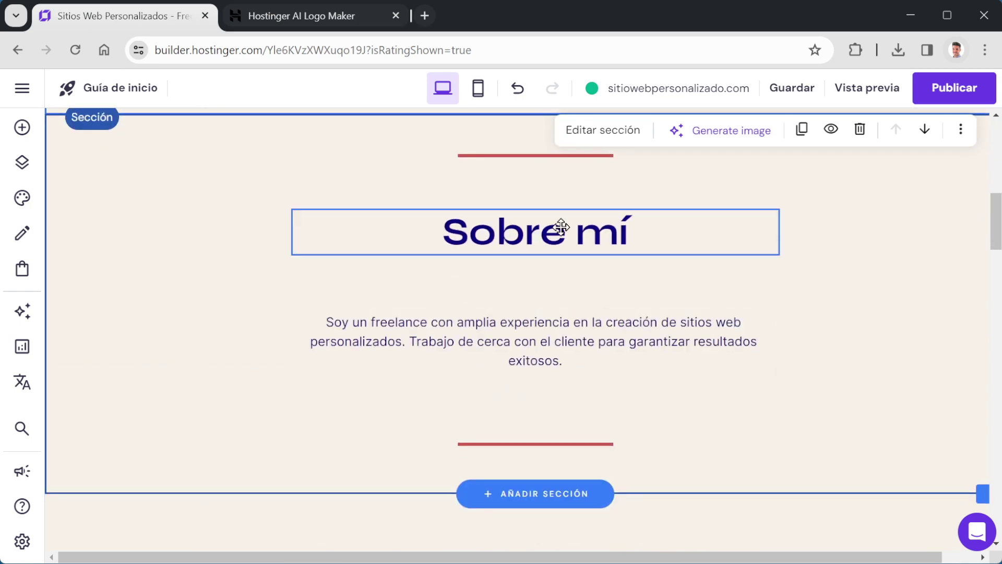
Compare the page's colors with the logo in the Logo Maker and examine the red Contratar button and divider lines.
scroll(537, 251, "down", 10)
scroll(545, 255, "up", 20)
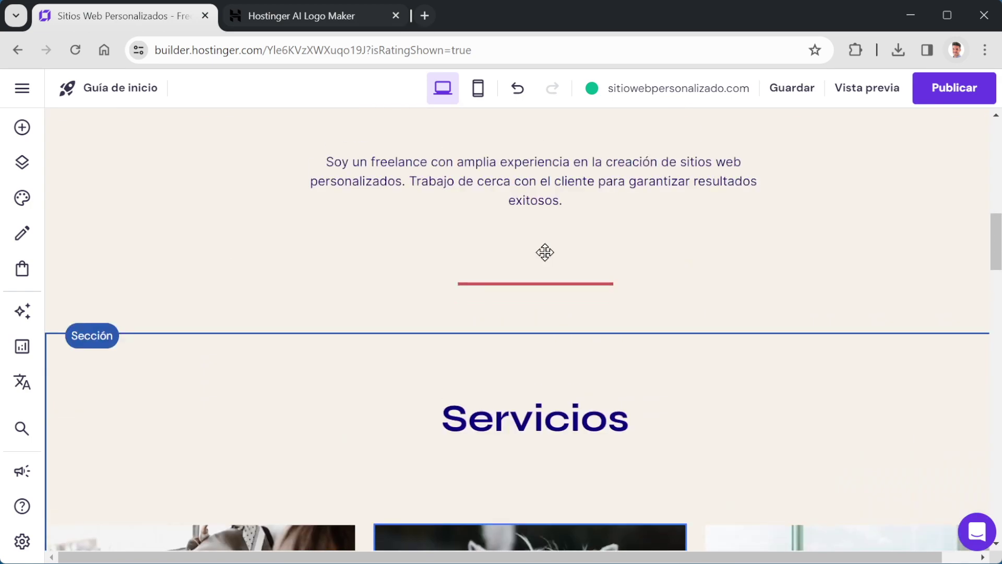
left_click(307, 17)
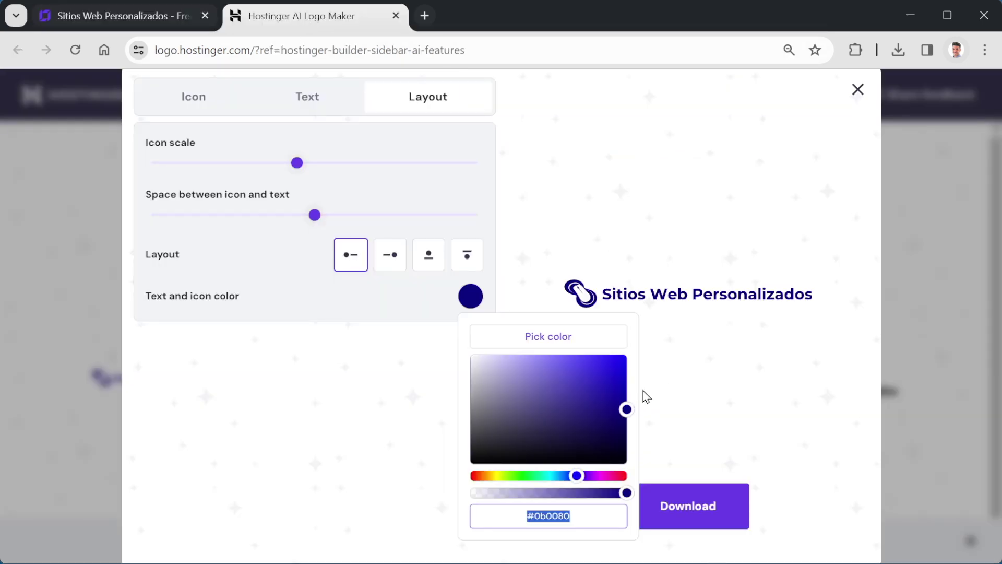
left_click(50, 21)
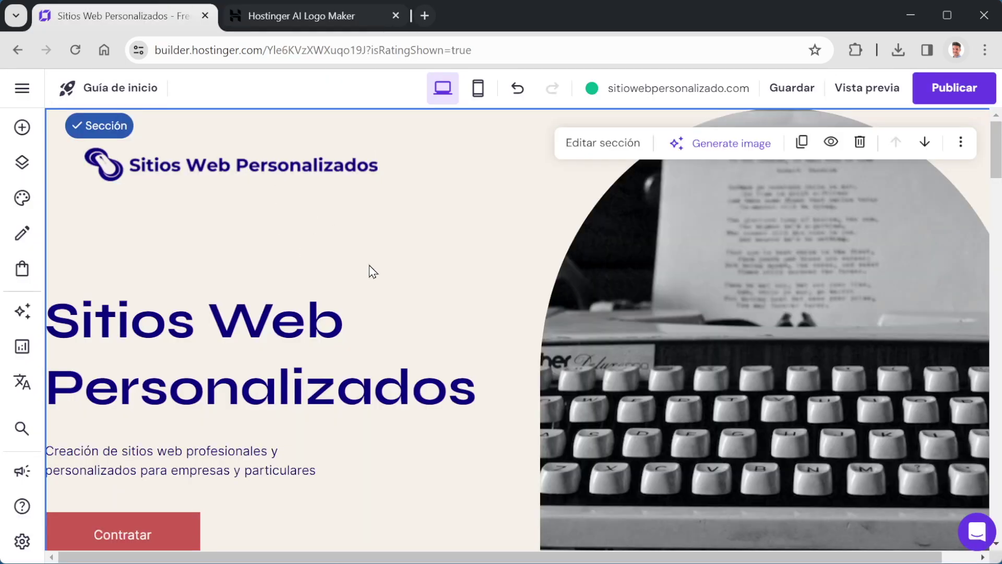
scroll(373, 271, "down", 3)
left_click(189, 376)
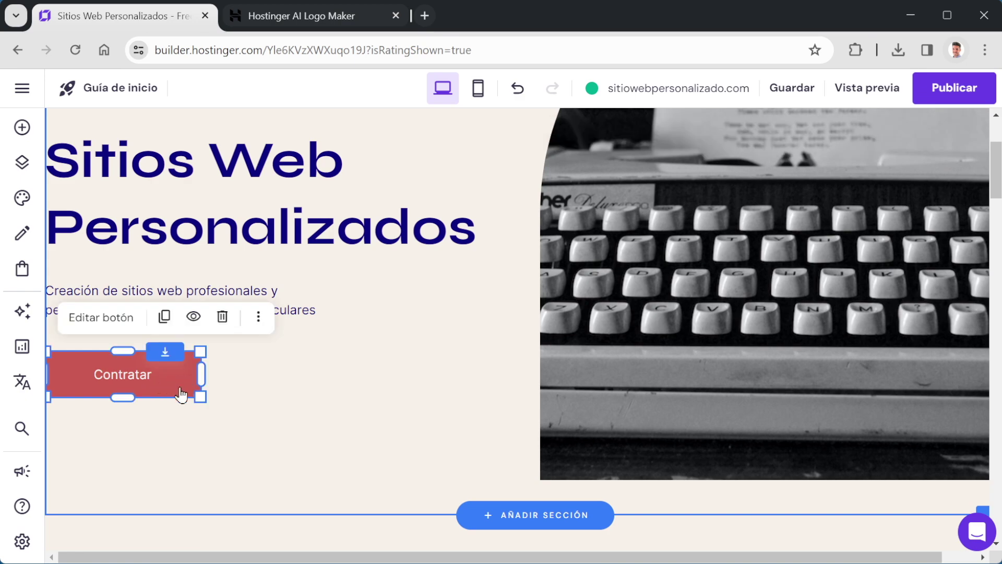
scroll(320, 391, "down", 12)
scroll(553, 351, "up", 5)
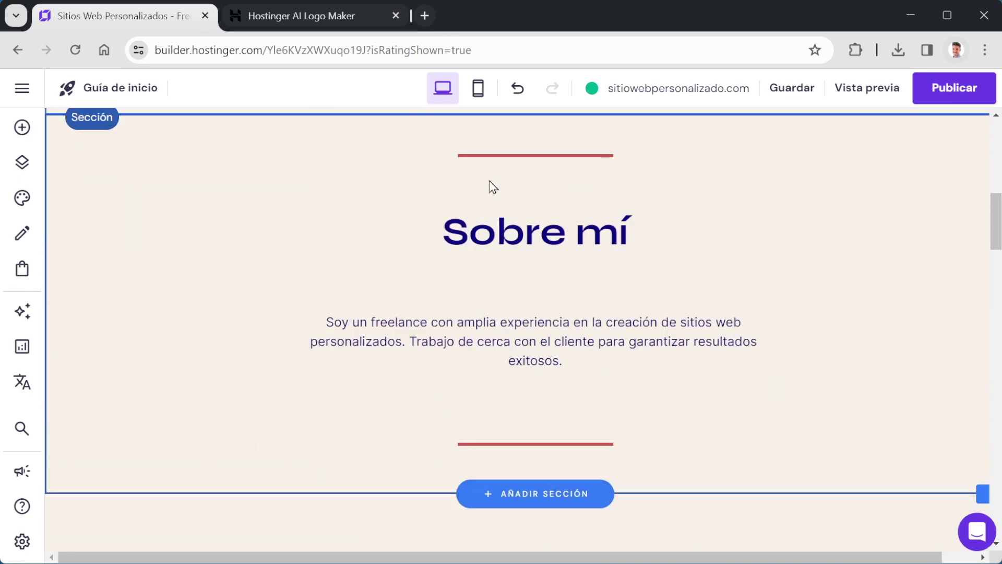
scroll(124, 265, "up", 8)
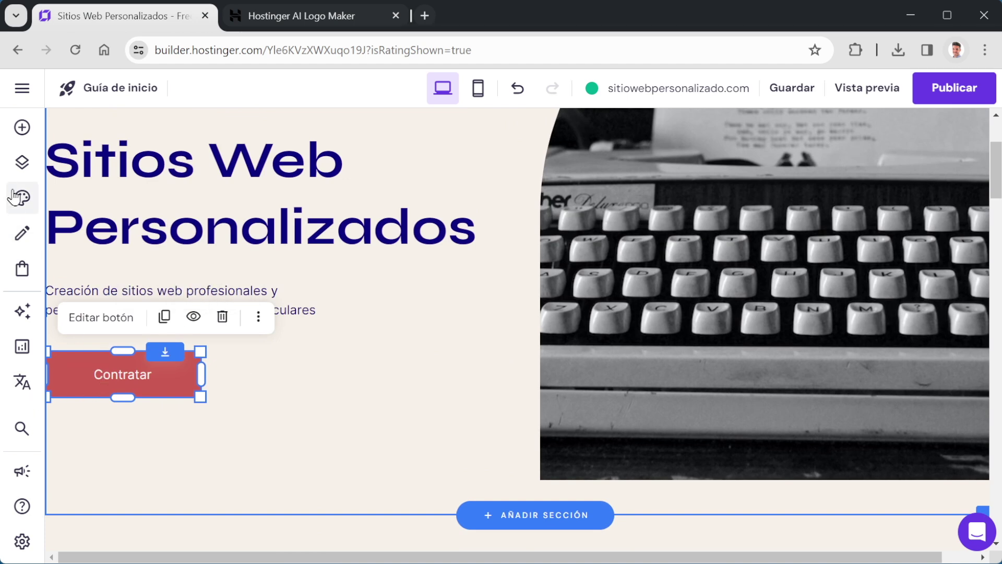
Replace the site's red color #CC5B52 with #0b0080 in the website styles.
left_click(20, 197)
left_click(296, 376)
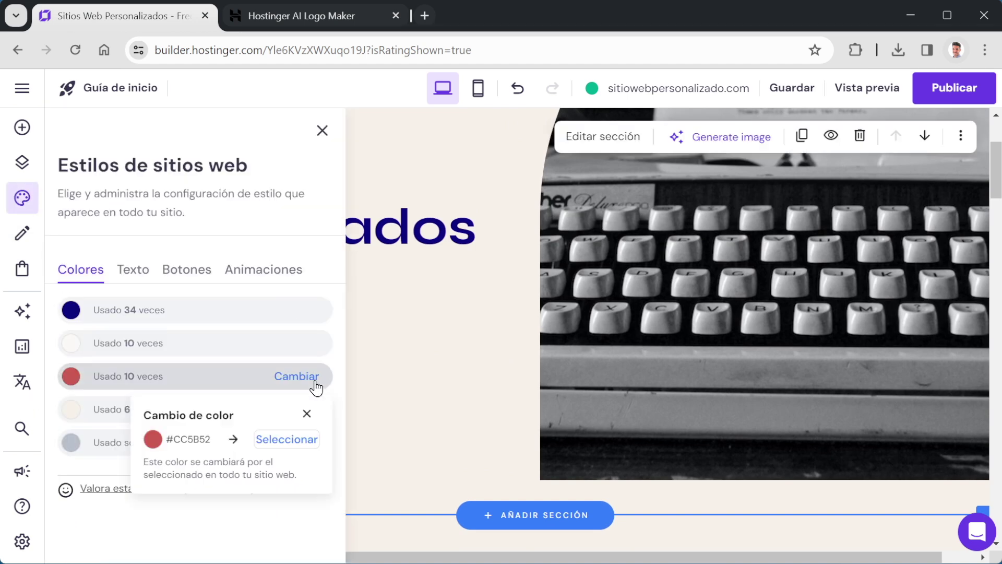
left_click(293, 441)
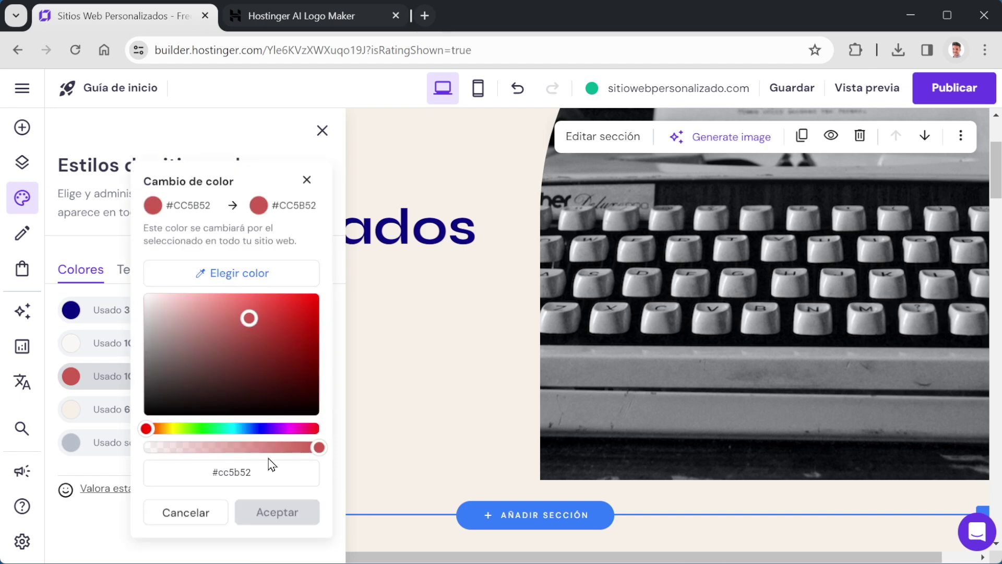
left_click(249, 475)
key("ctrl+v")
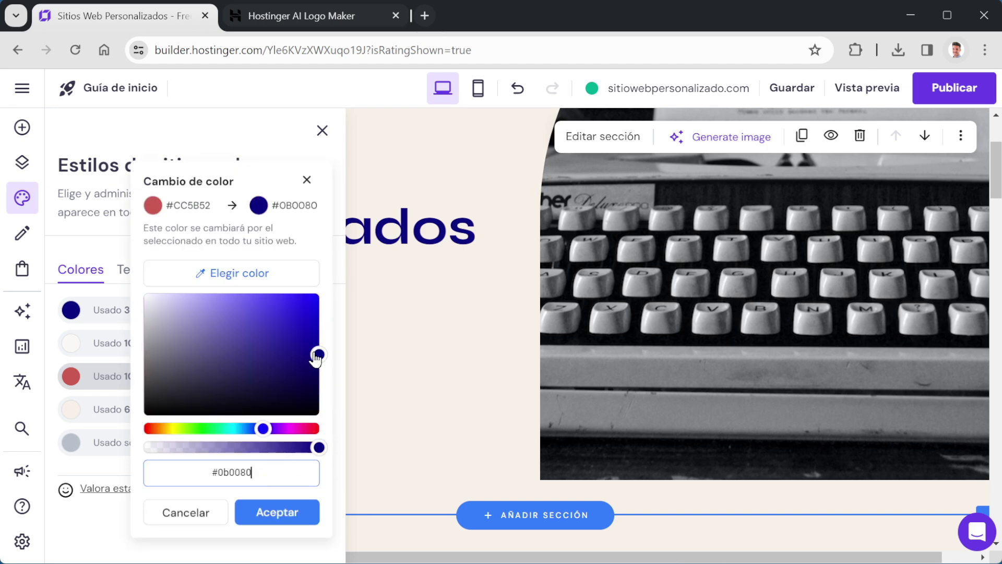
left_click(296, 521)
left_click(497, 135)
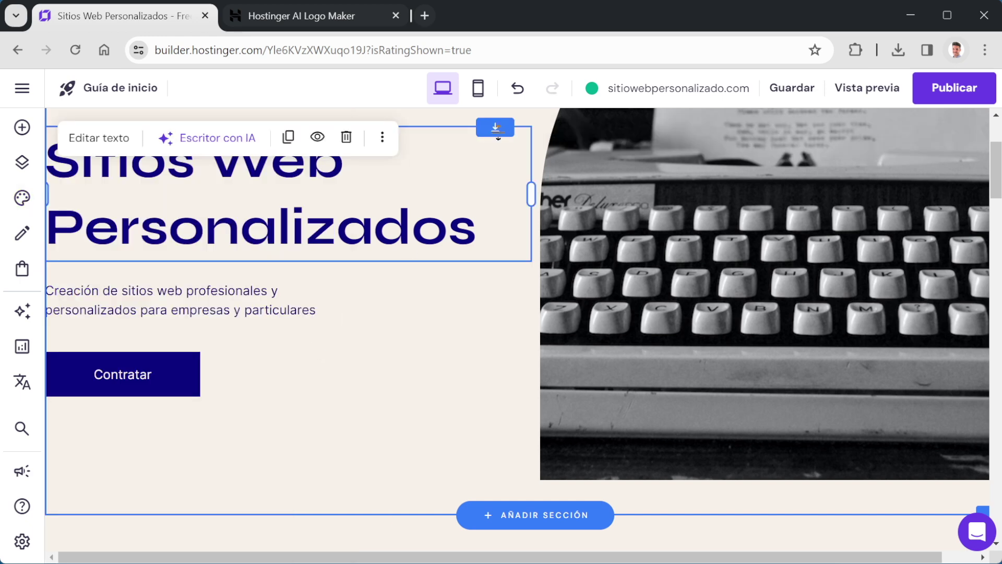
Check the recolored buttons, dividers and footer through the whole page, from the top section to the newsletter form.
scroll(420, 327, "down", 20)
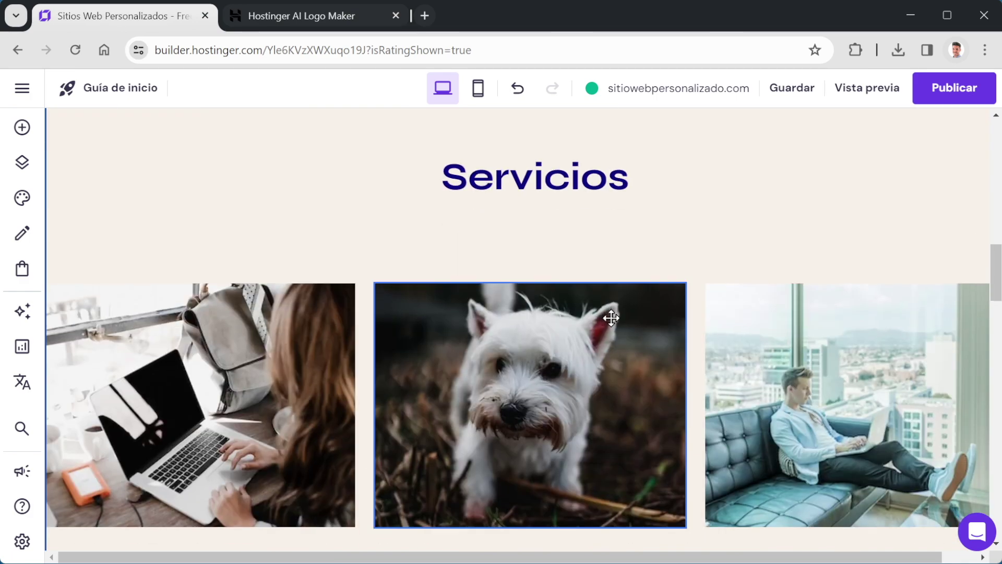
scroll(612, 319, "down", 8)
scroll(611, 317, "down", 10)
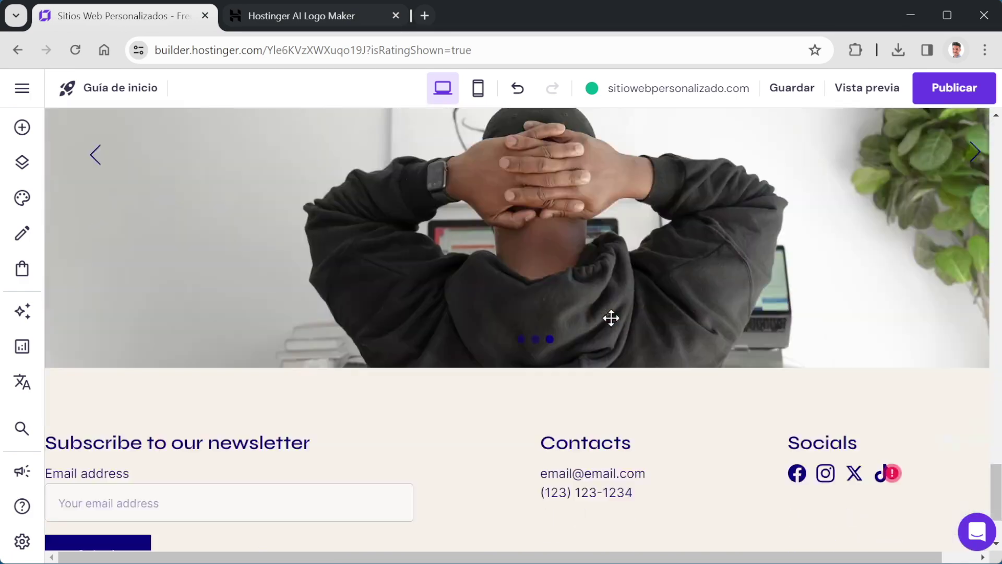
scroll(416, 405, "up", 4)
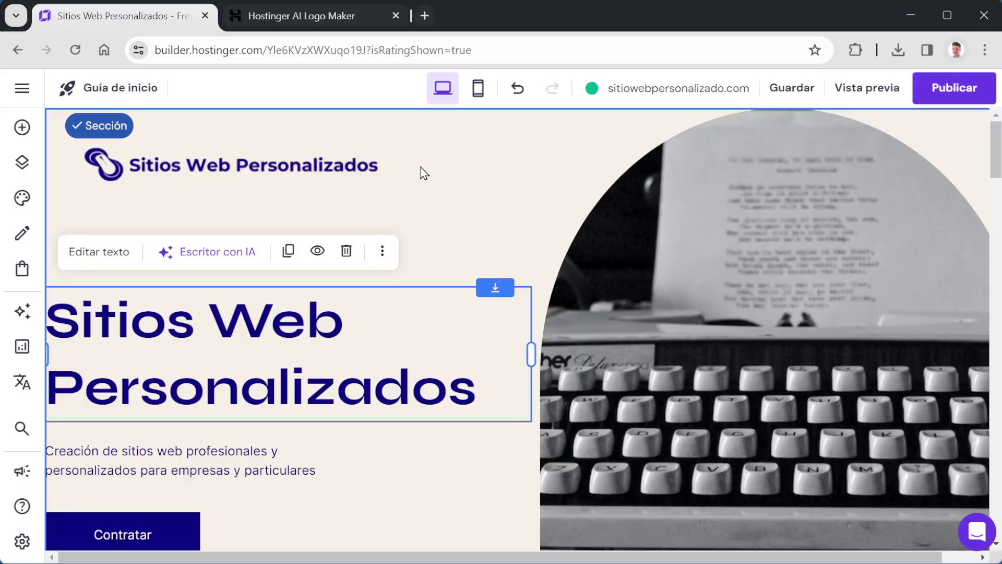
scroll(459, 285, "down", 5)
scroll(438, 344, "up", 5)
scroll(235, 295, "down", 3)
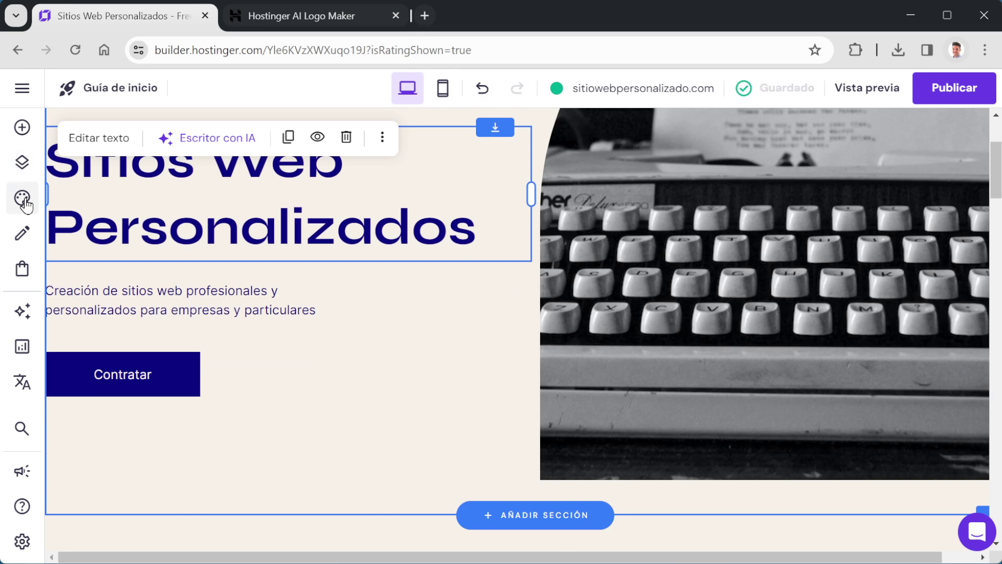
Replace the site's cream background color #F7F0E9 with white in the website styles and check the page sections.
left_click(22, 198)
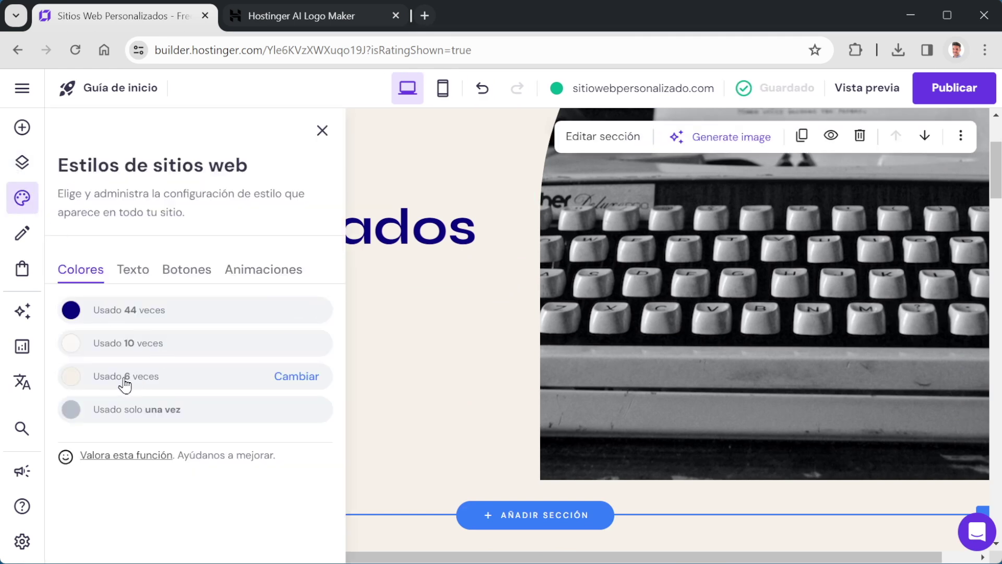
left_click(296, 377)
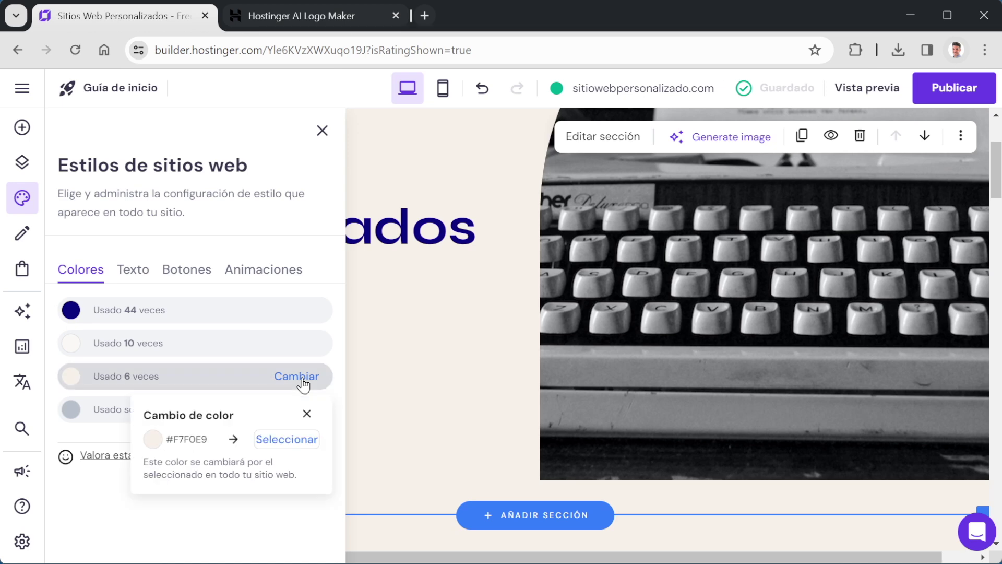
left_click(280, 441)
left_click_drag(197, 342, 146, 301)
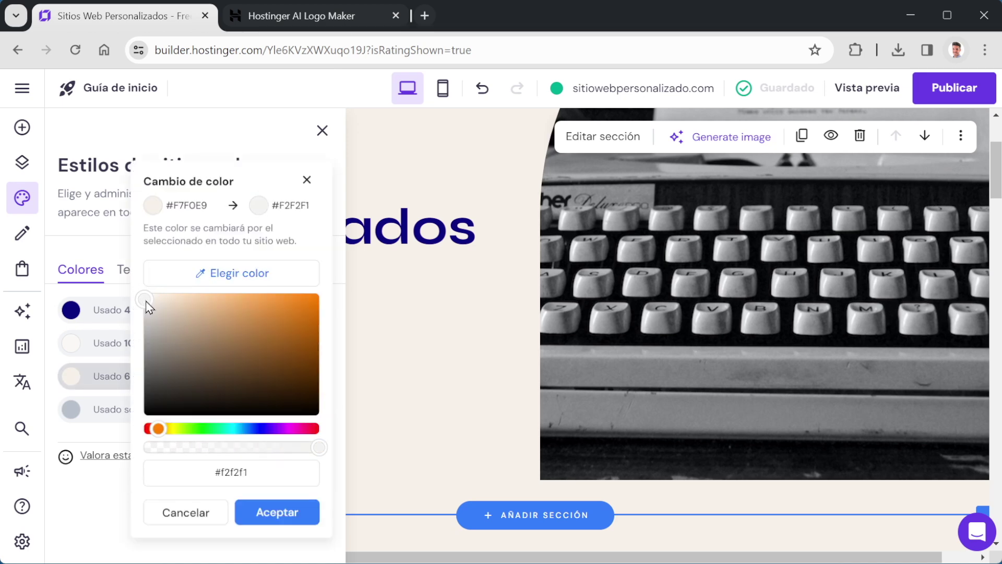
left_click(243, 277)
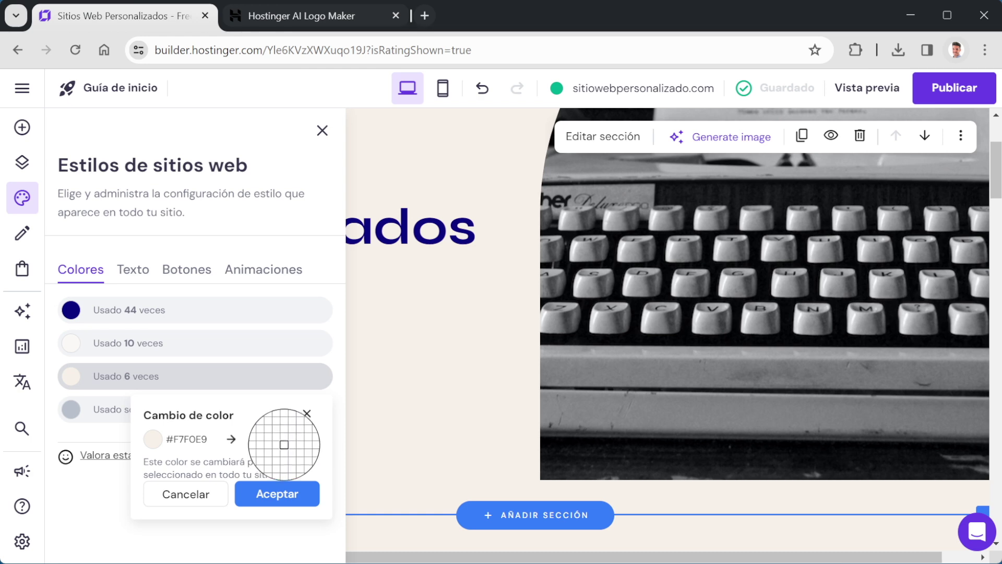
left_click(286, 438)
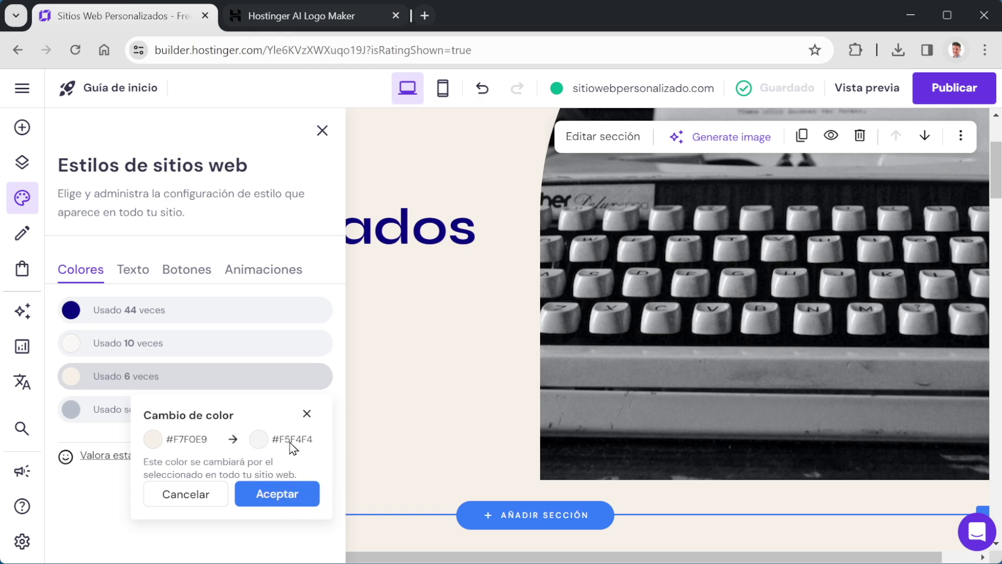
left_click(277, 512)
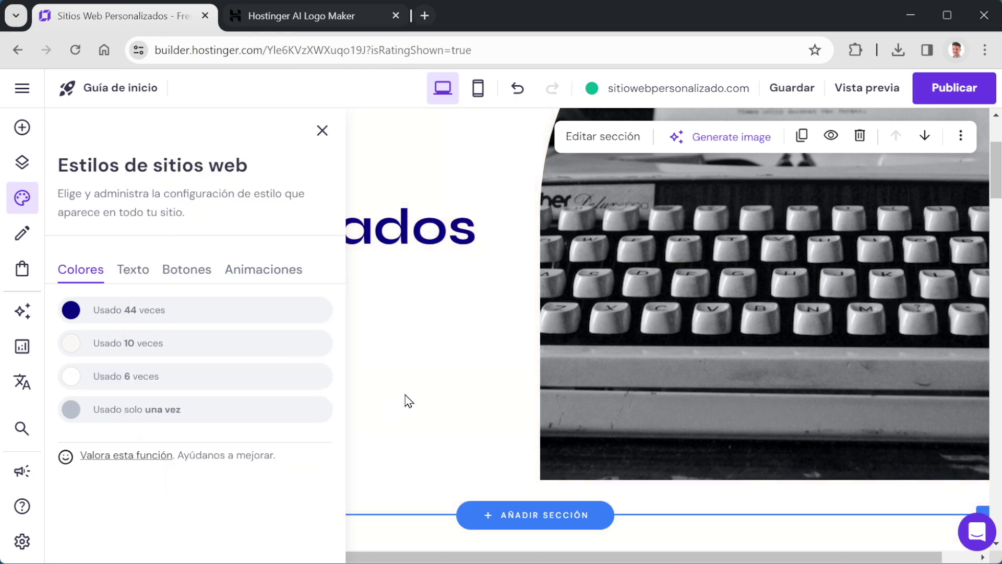
left_click(409, 401)
scroll(418, 400, "down", 12)
scroll(418, 402, "down", 5)
scroll(307, 309, "up", 17)
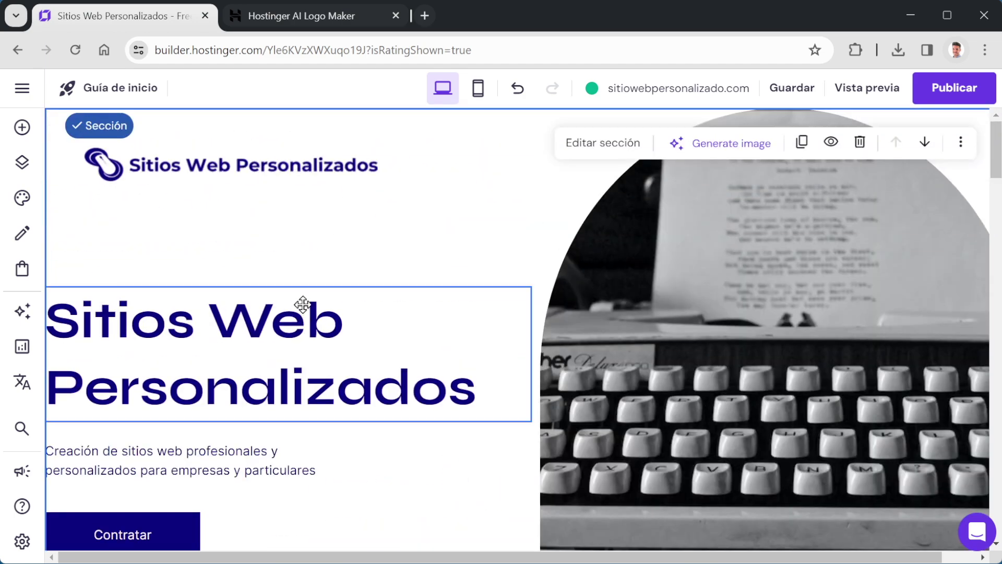
Compare the main heading's typeface with the logo and look up the logo text's font family in the Logo Maker.
left_click(177, 321)
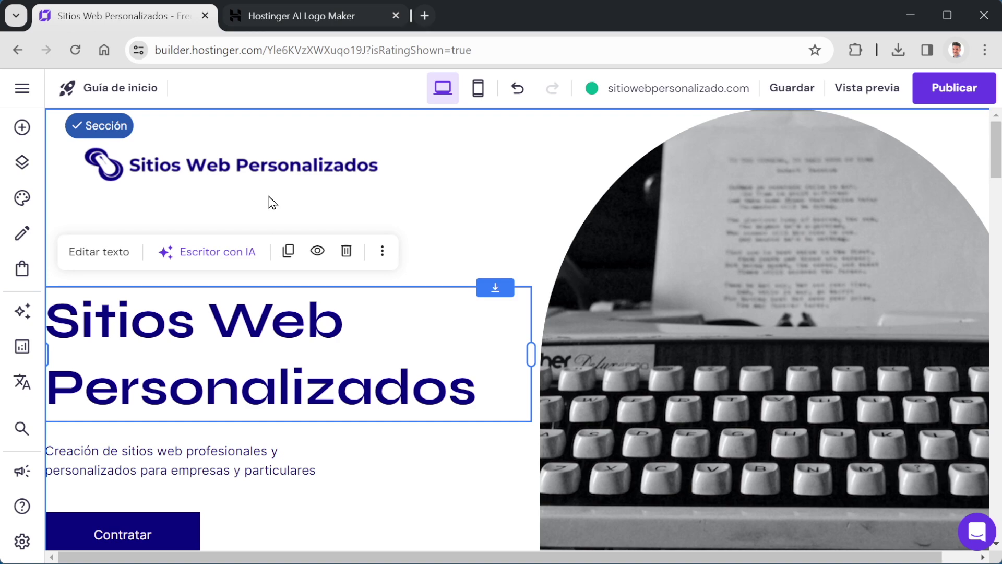
left_click(300, 22)
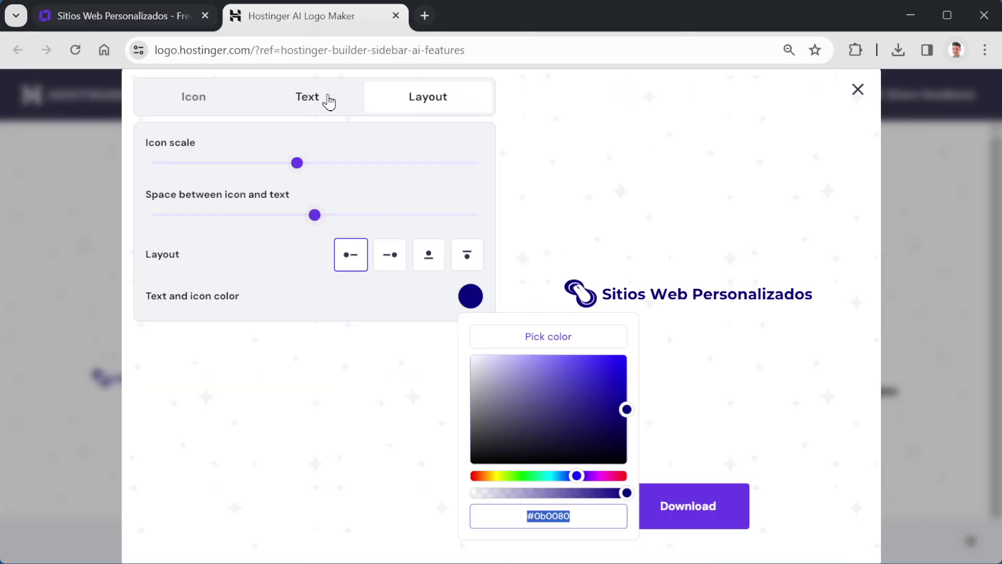
left_click(340, 102)
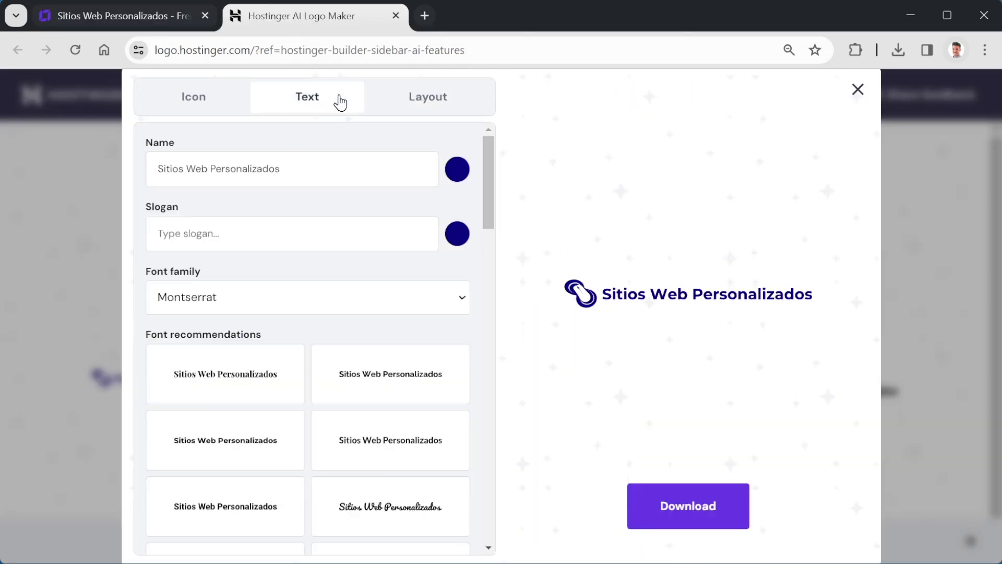
Return to the website builder and open the headings' typography settings in the website styles.
left_click(124, 21)
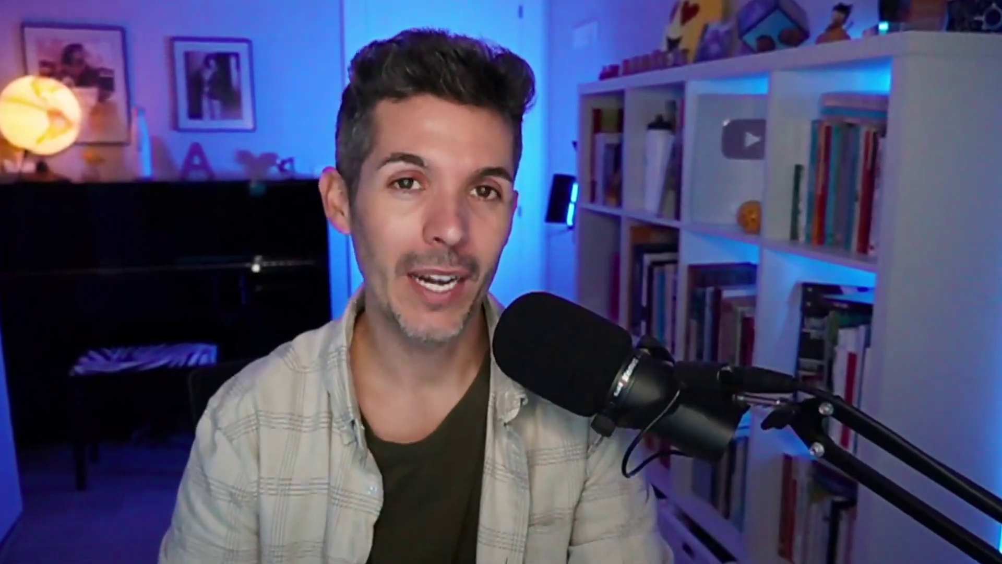
left_click(21, 199)
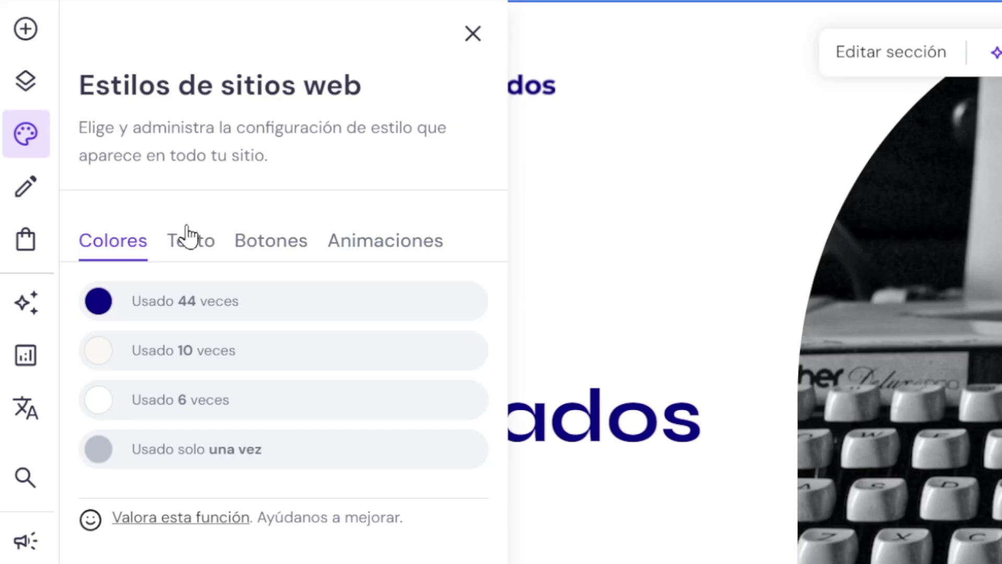
left_click(189, 239)
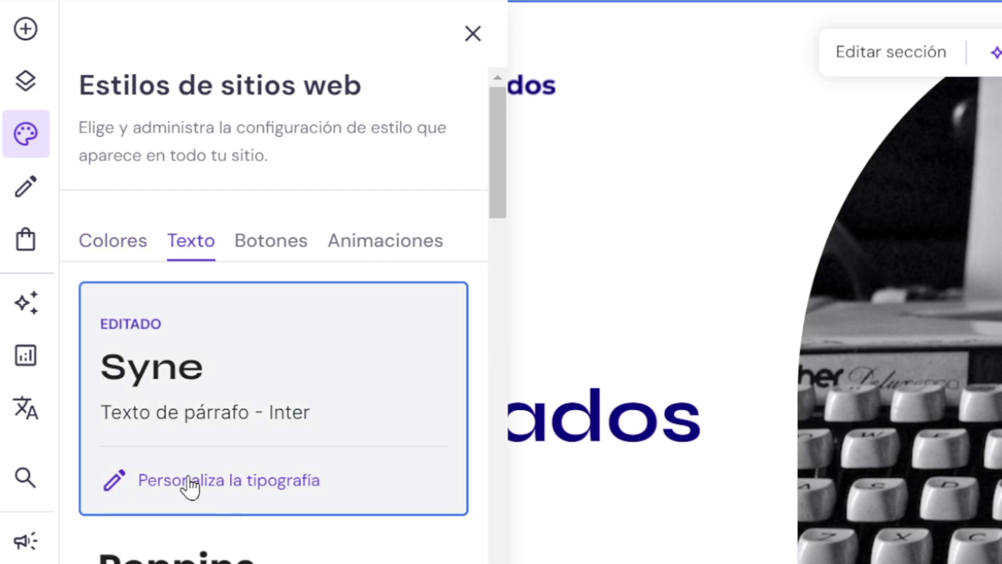
left_click(241, 488)
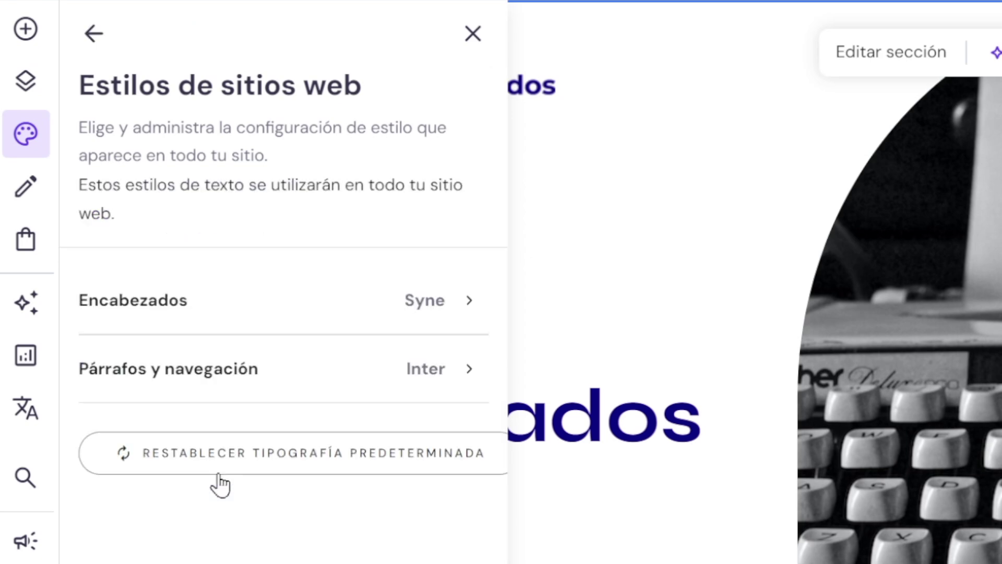
left_click(440, 314)
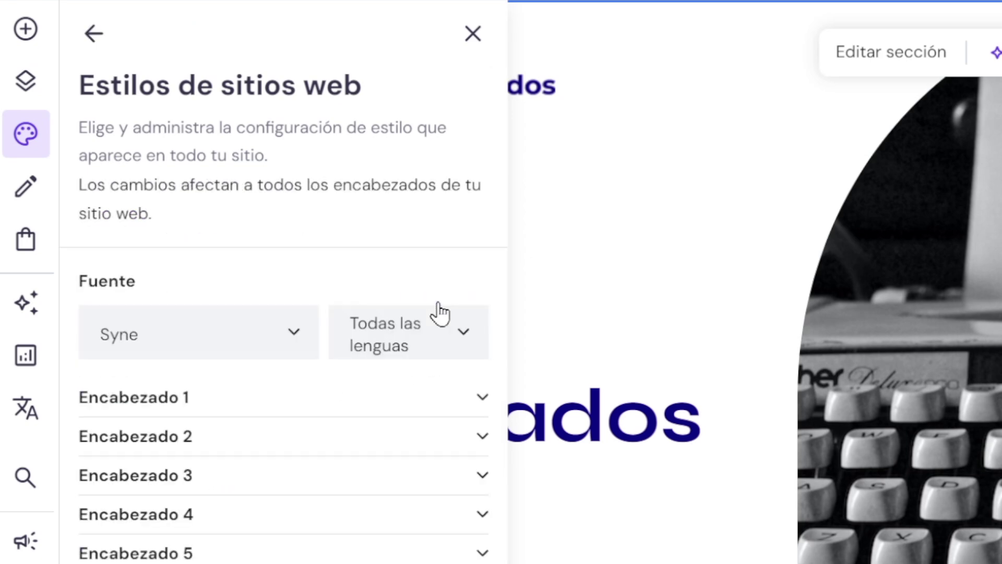
Search the heading fonts for Montserrat and apply it to all headings, with the Encabezado 1 settings expanded.
left_click(473, 405)
scroll(366, 313, "down", 2)
left_click(281, 221)
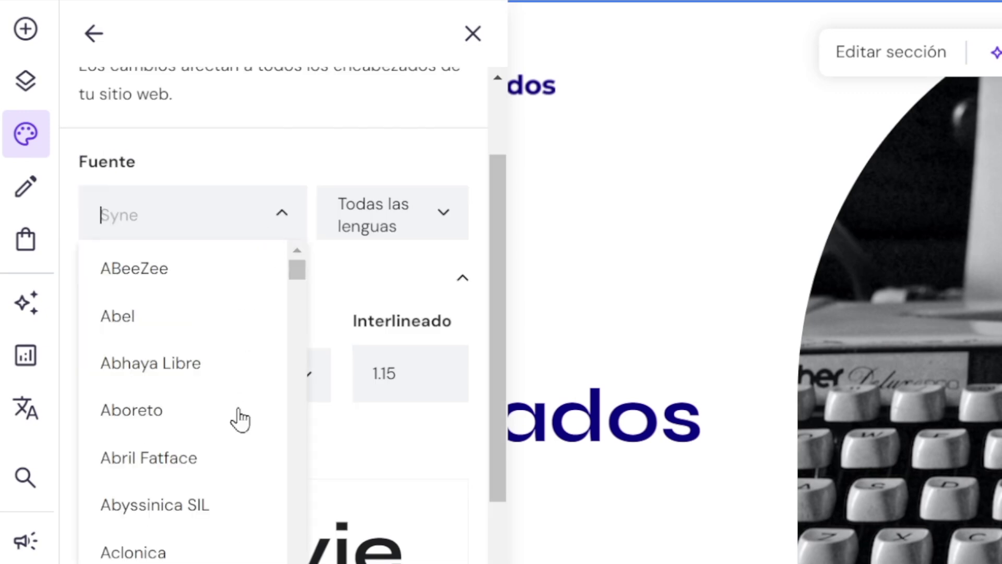
scroll(239, 410, "down", 3)
type("mon")
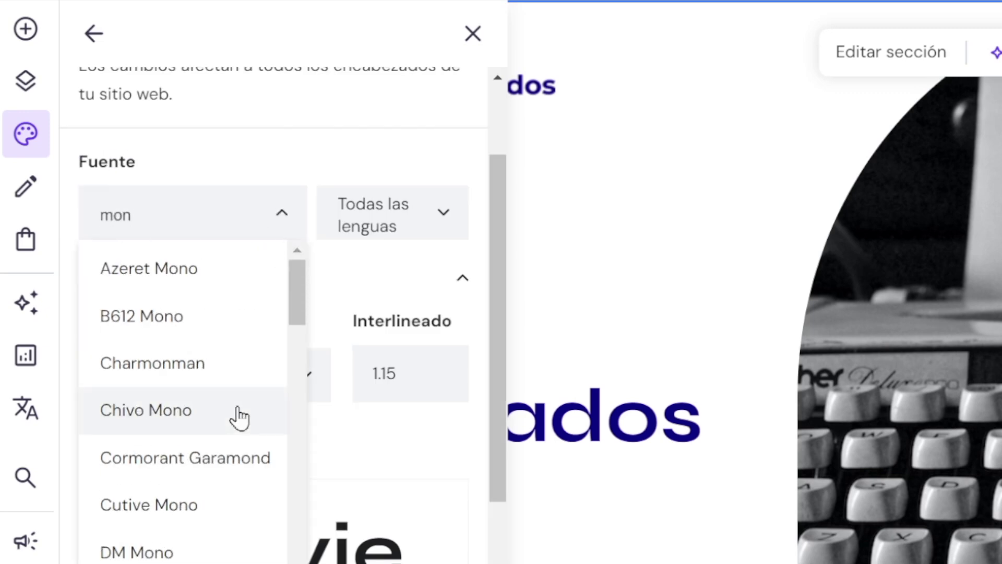
type("ts")
left_click(187, 269)
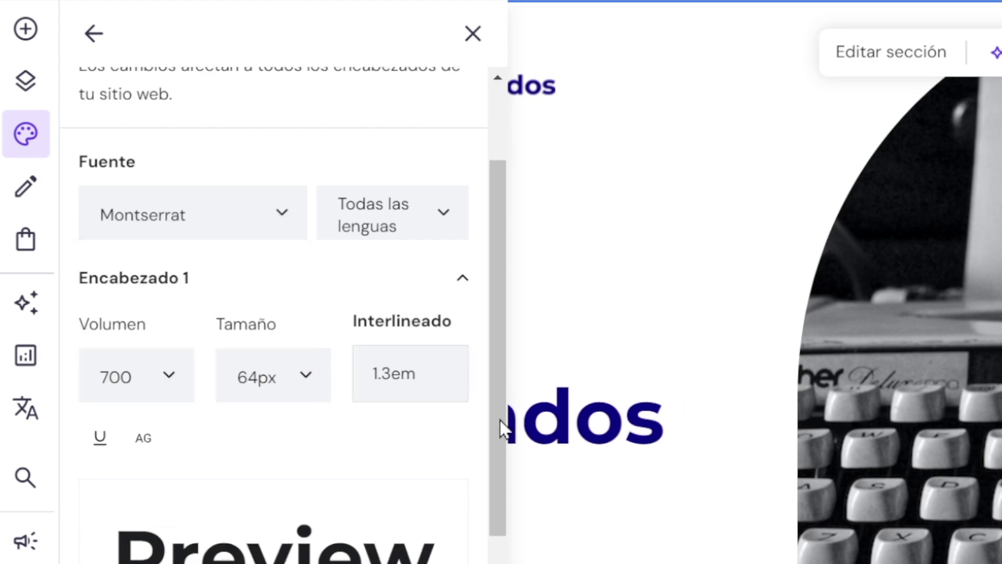
scroll(318, 157, "up", 3)
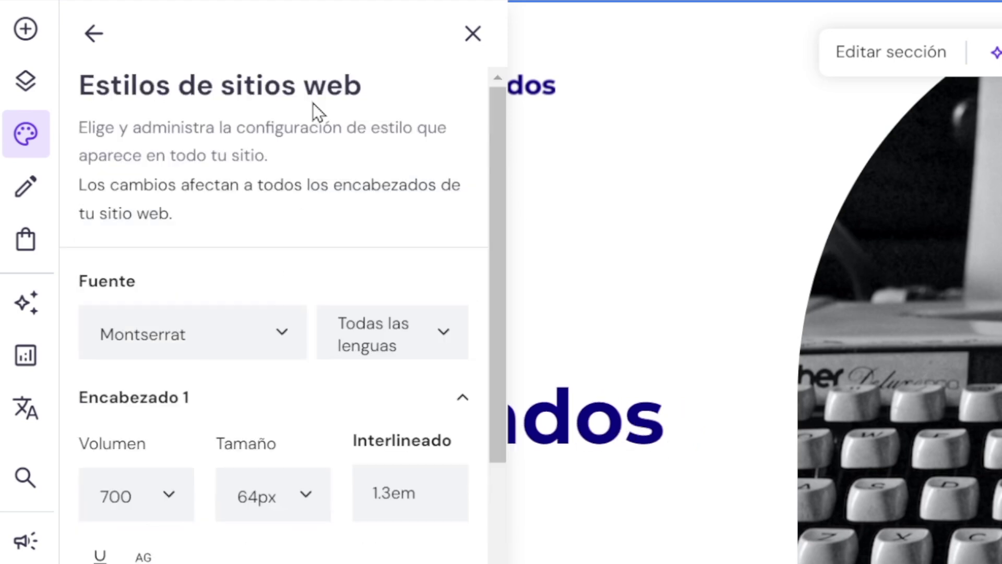
Search the paragraph and navigation fonts for Roboto and apply it, with the Párrafo 1 settings expanded.
left_click(111, 48)
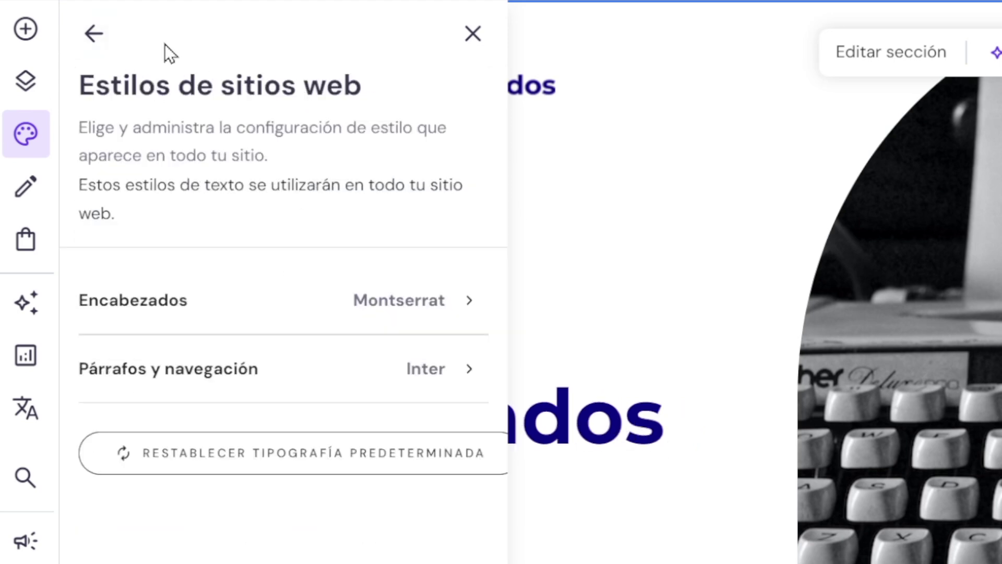
left_click(440, 372)
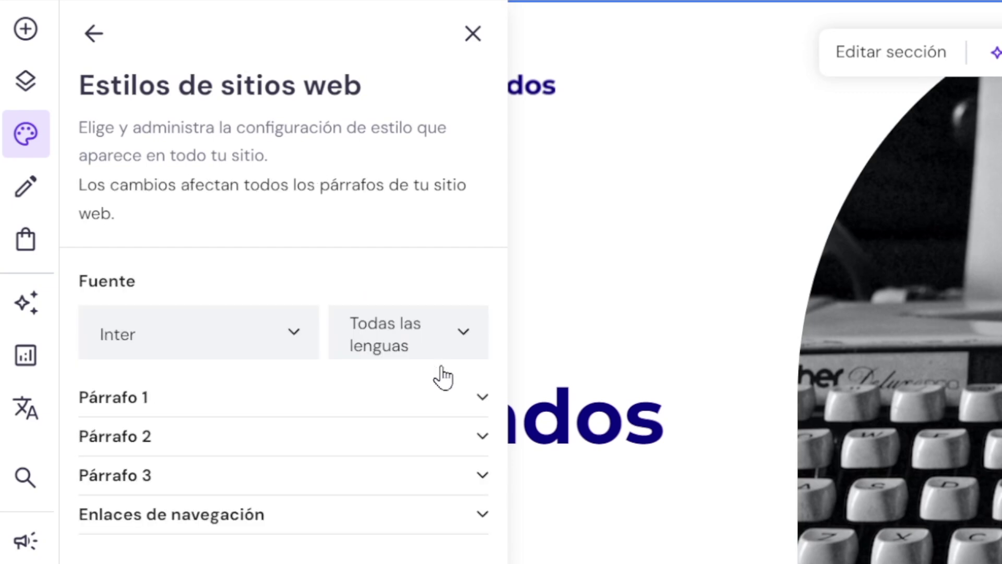
left_click(157, 409)
left_click(280, 345)
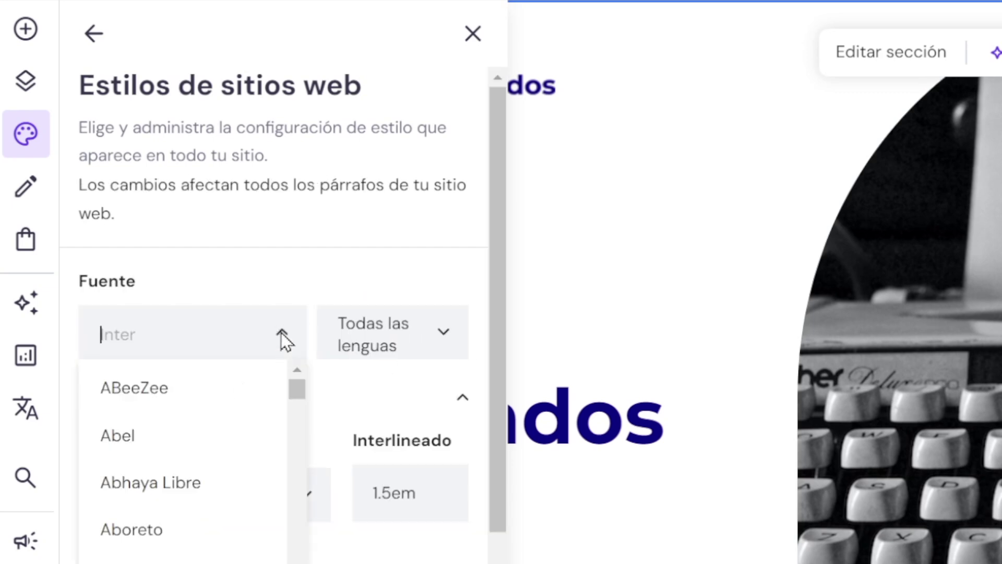
type("robo")
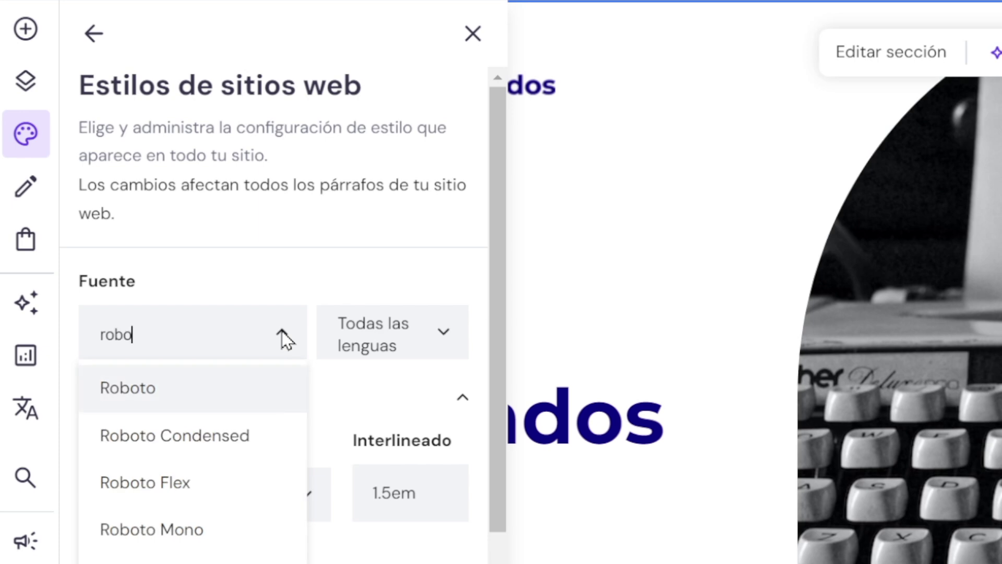
left_click(184, 391)
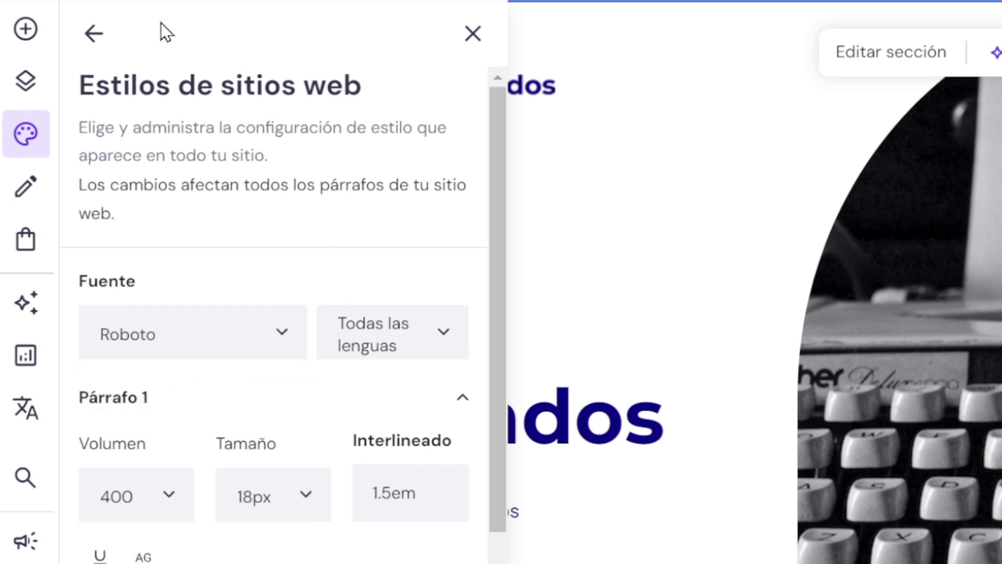
Choose the fully rounded button style, the first option, for the site's primary and secondary buttons.
left_click(91, 33)
left_click(91, 33)
left_click(239, 241)
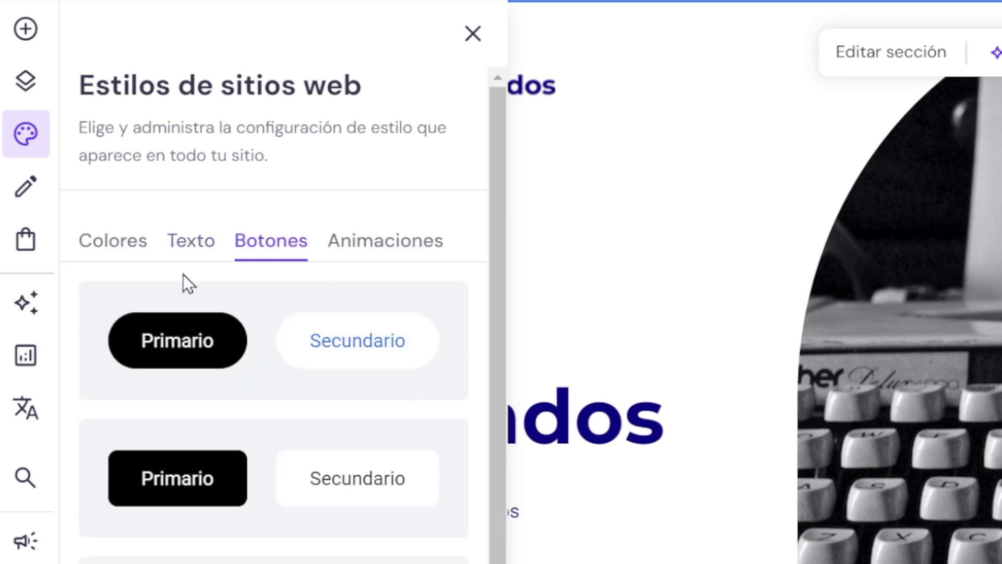
scroll(251, 449, "down", 1)
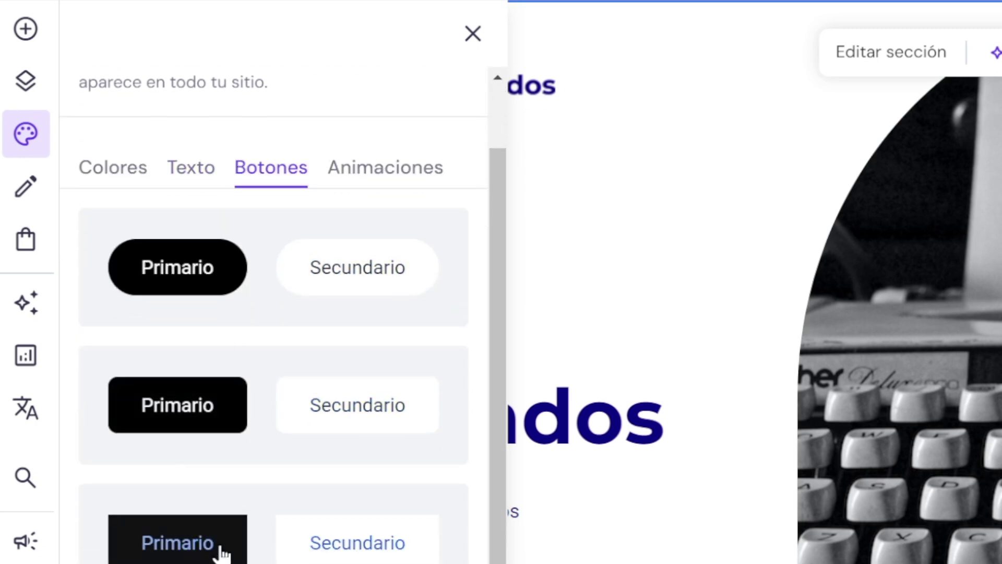
left_click(208, 275)
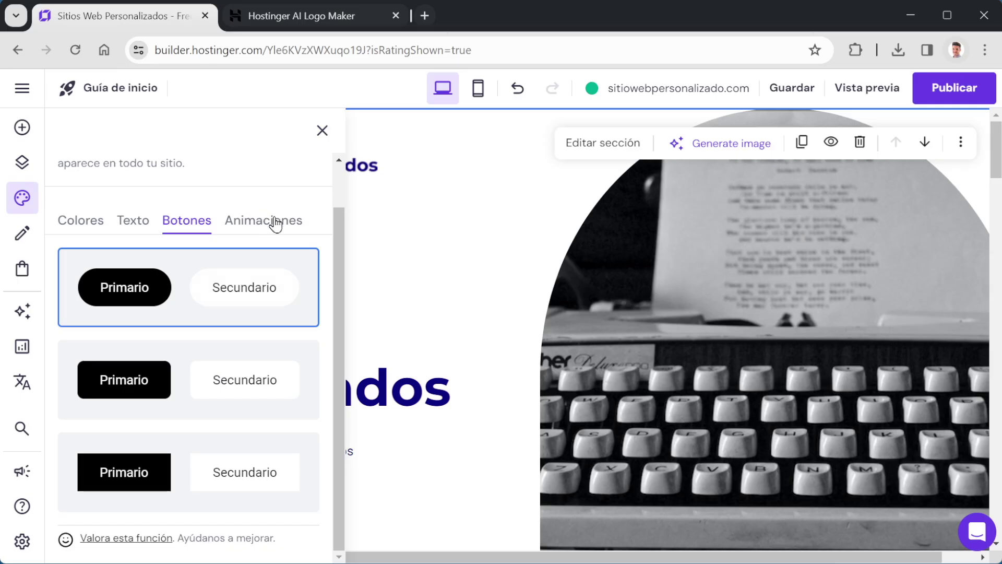
Apply the Diapositiva animation to all elements of the website and close the website styles.
left_click(275, 223)
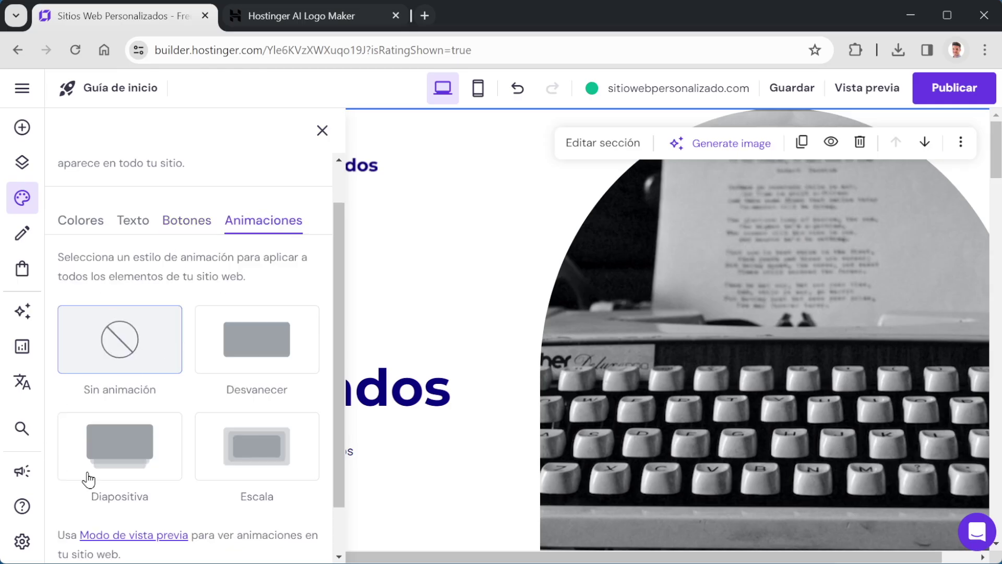
left_click(116, 457)
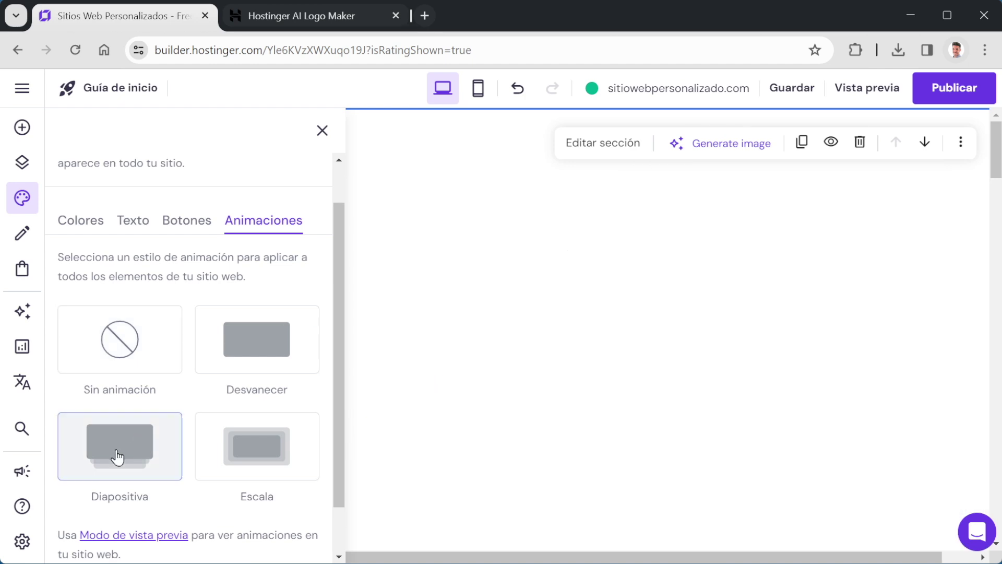
left_click(453, 274)
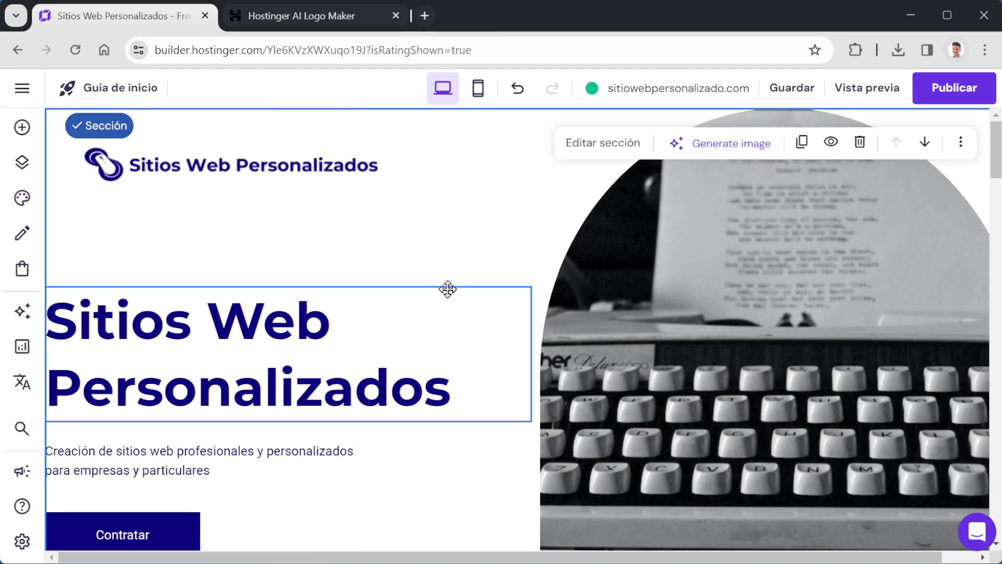
Delete the Mis Proyectos section from the page and check the neighbouring sections.
scroll(475, 292, "down", 15)
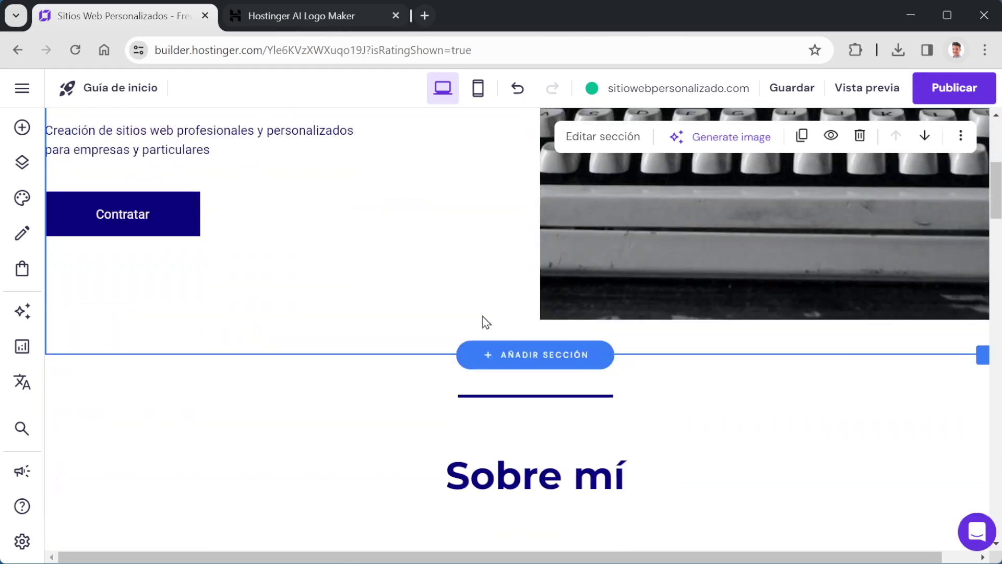
scroll(483, 315, "down", 8)
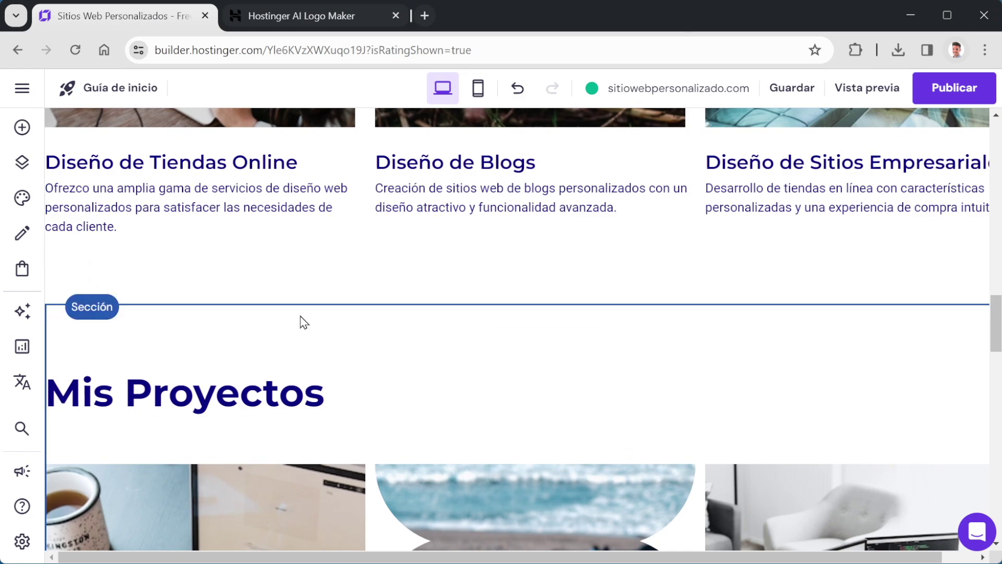
scroll(336, 351, "down", 5)
scroll(336, 349, "down", 10)
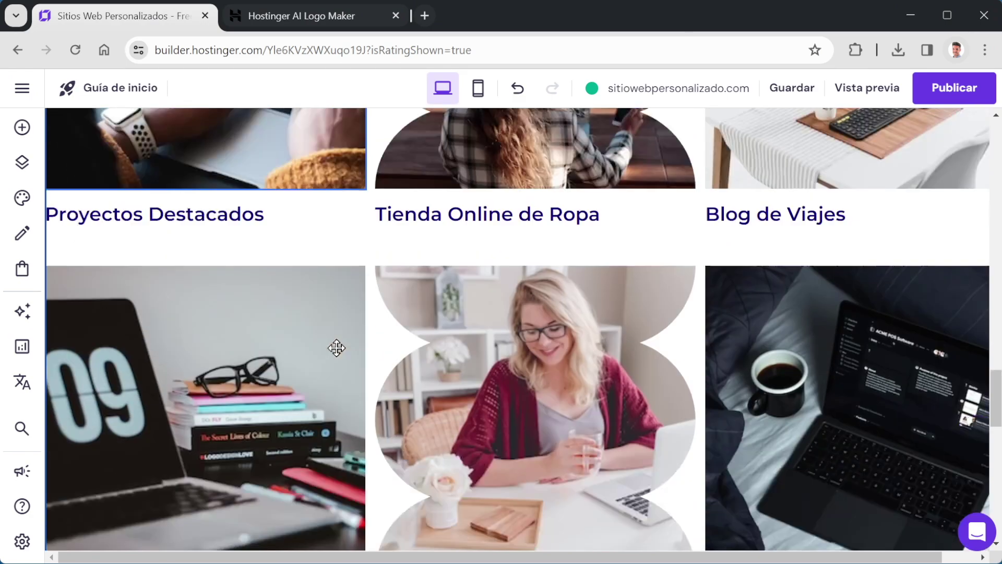
scroll(336, 348, "up", 8)
scroll(336, 348, "up", 5)
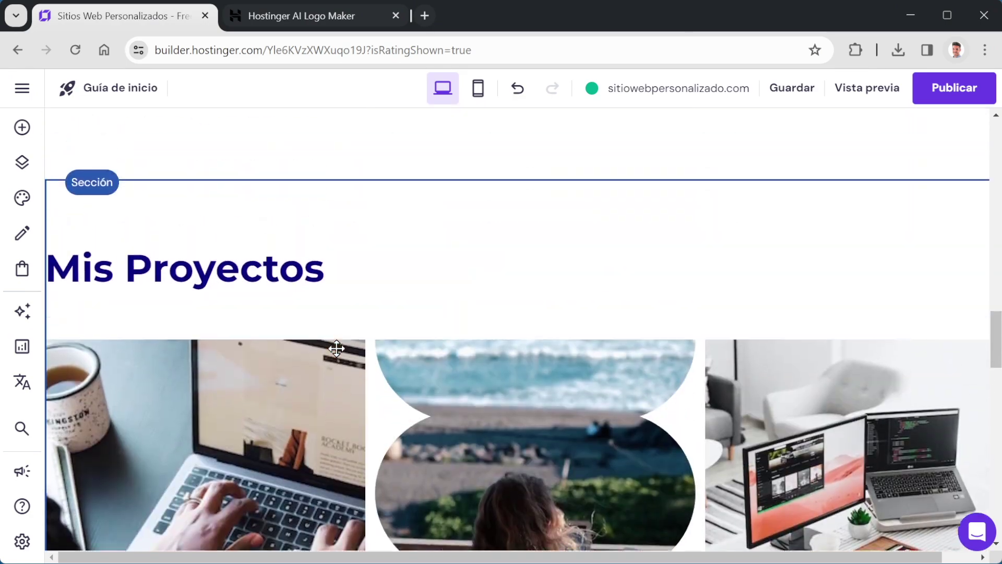
left_click(238, 259)
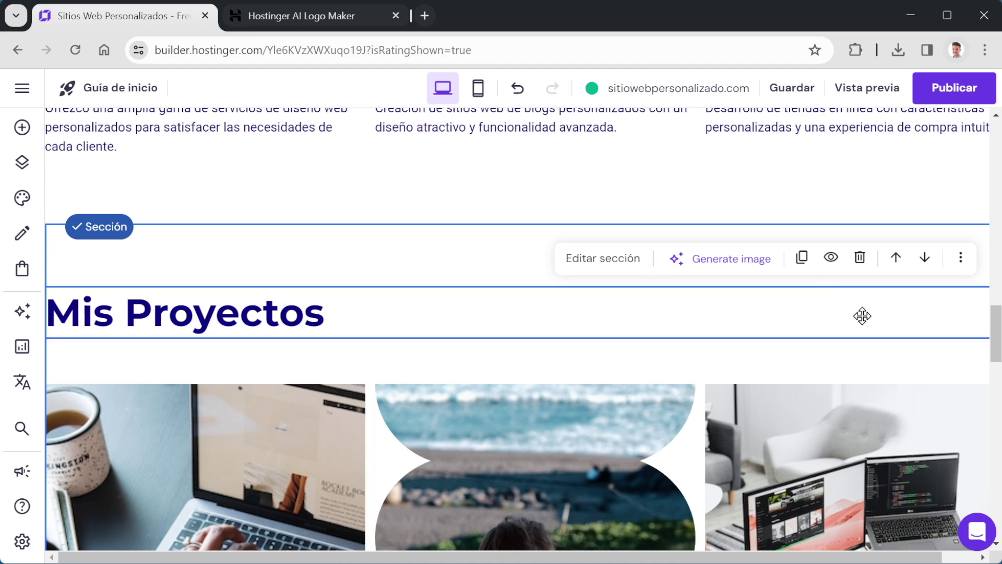
left_click(861, 261)
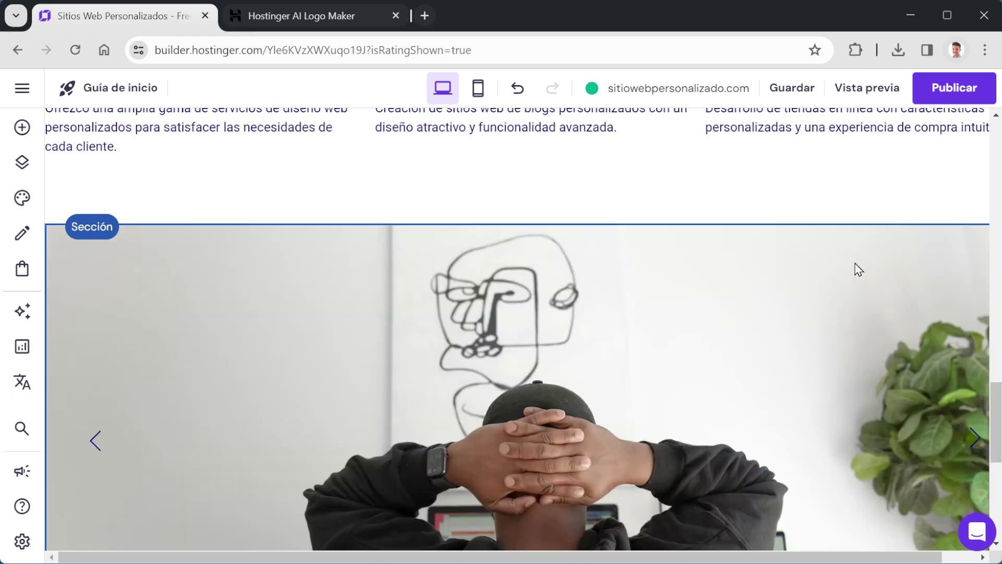
scroll(638, 284, "up", 8)
scroll(633, 266, "down", 8)
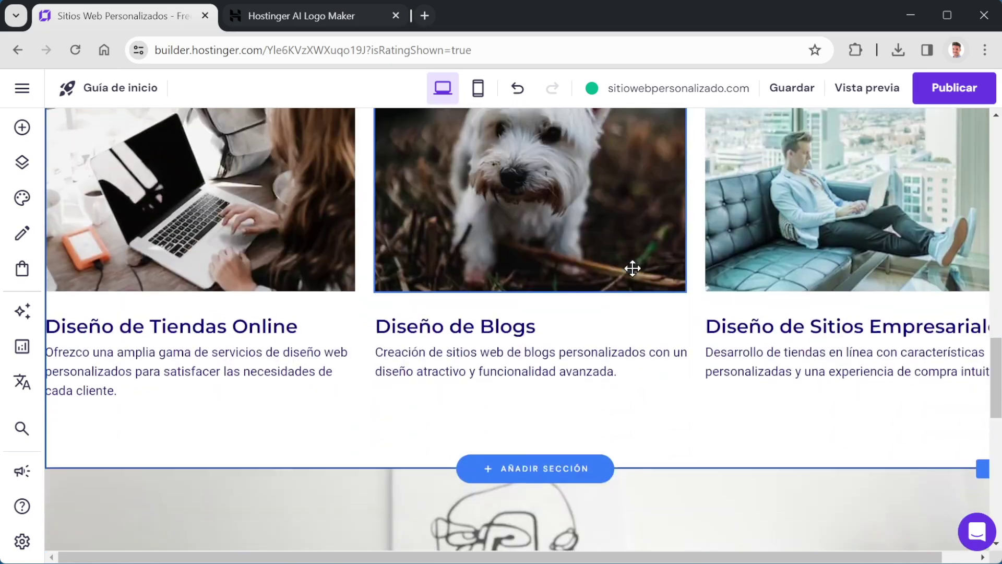
scroll(633, 268, "down", 6)
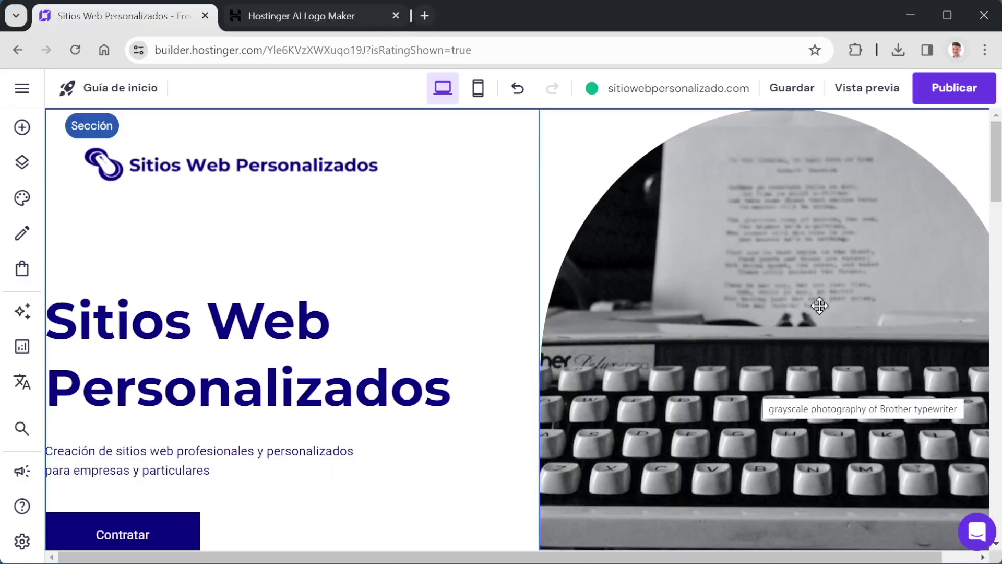
Review the typewriter image's style, action, shape and animation settings, then close them without changes.
left_click(788, 230)
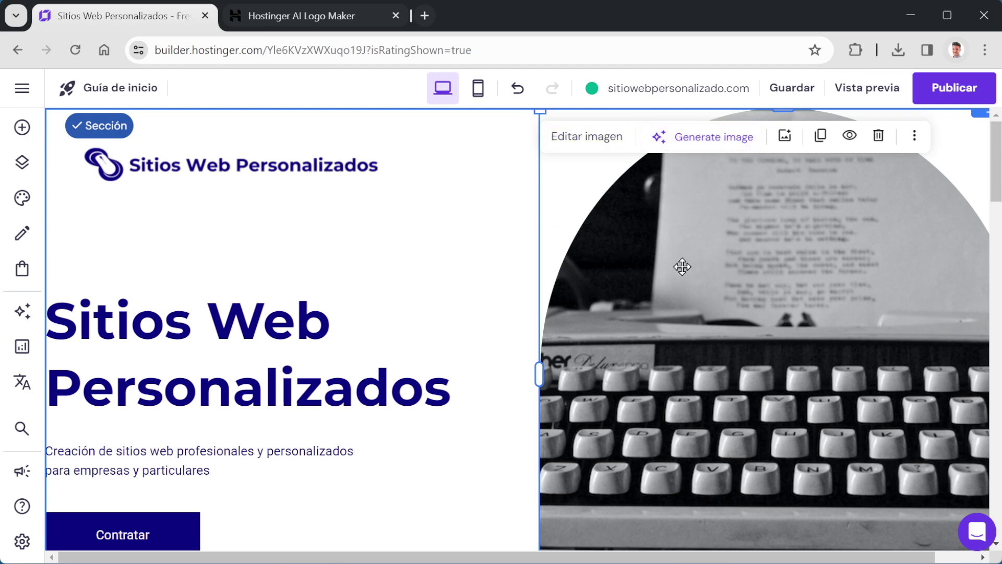
left_click(584, 147)
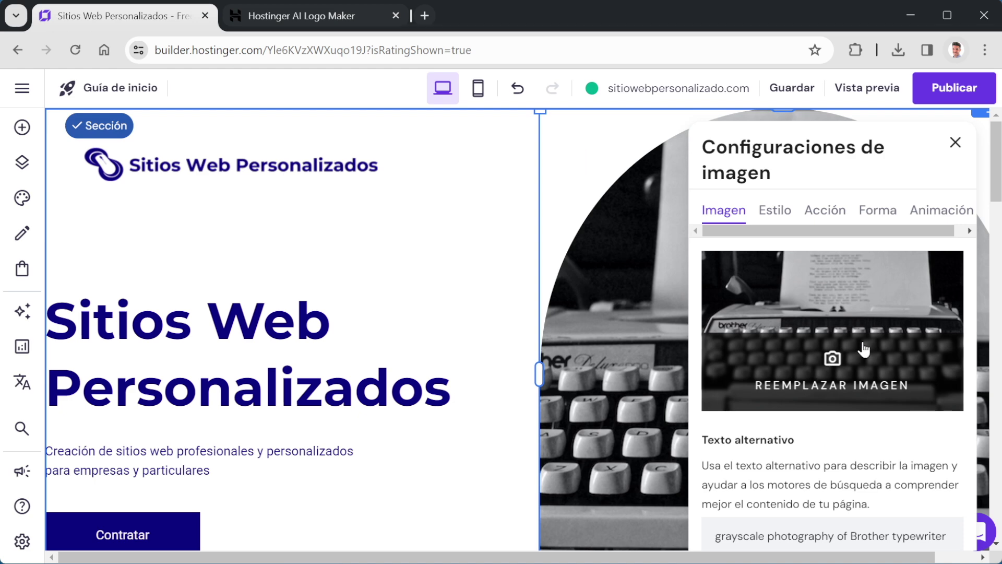
left_click(773, 214)
left_click(826, 216)
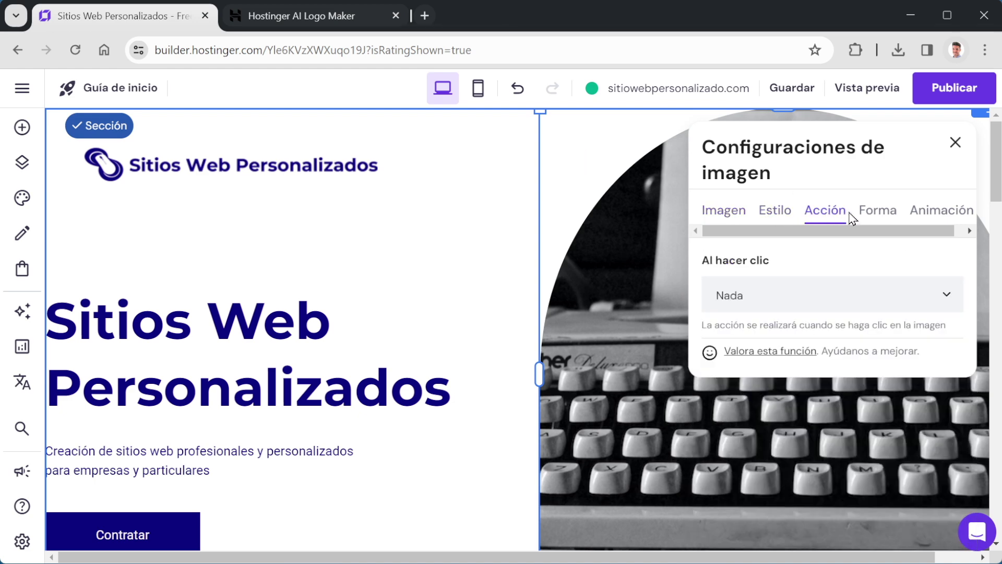
left_click(872, 214)
left_click(931, 213)
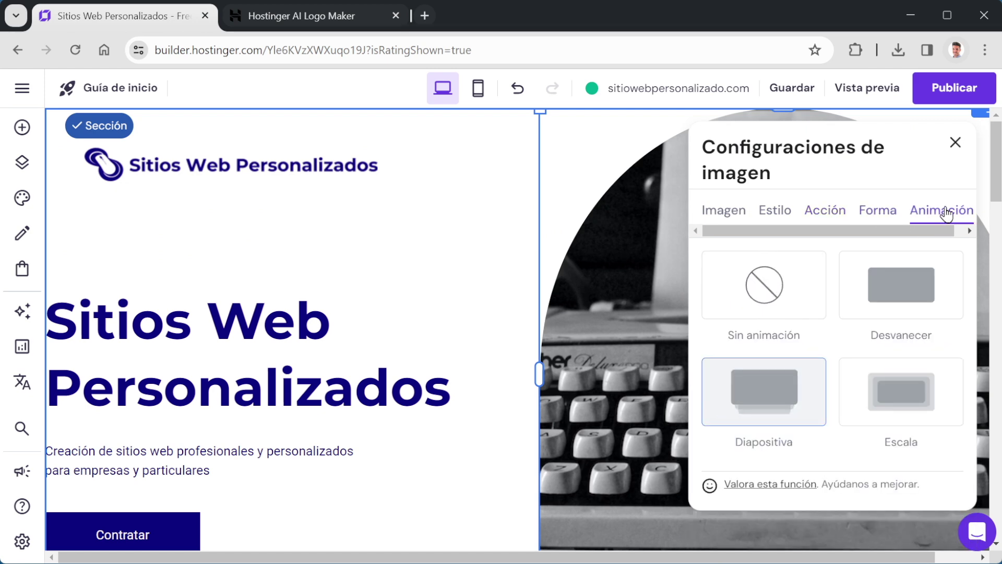
left_click(954, 142)
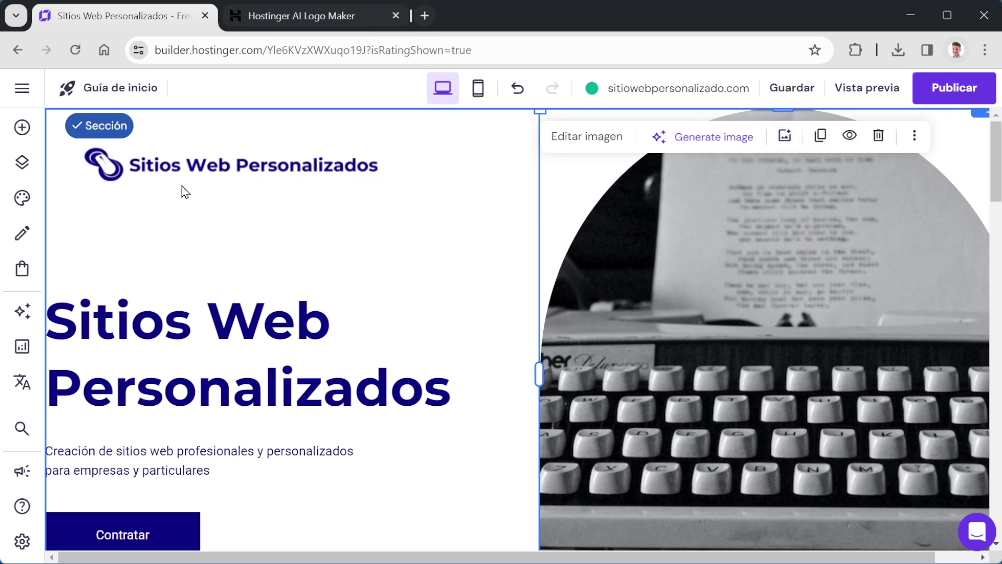
Open the AI image generator for the typewriter image and place the cursor in the image description.
left_click(688, 149)
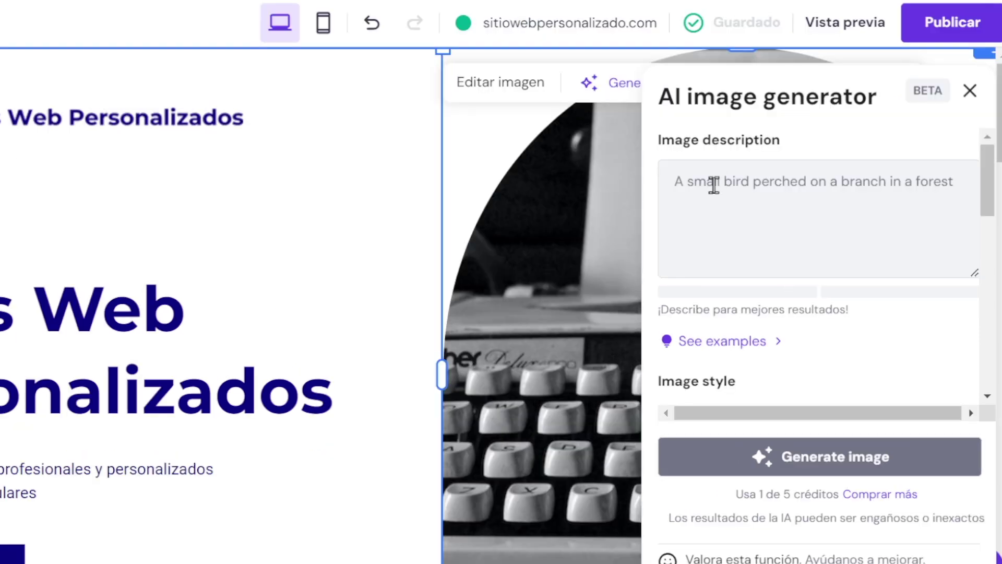
left_click(764, 222)
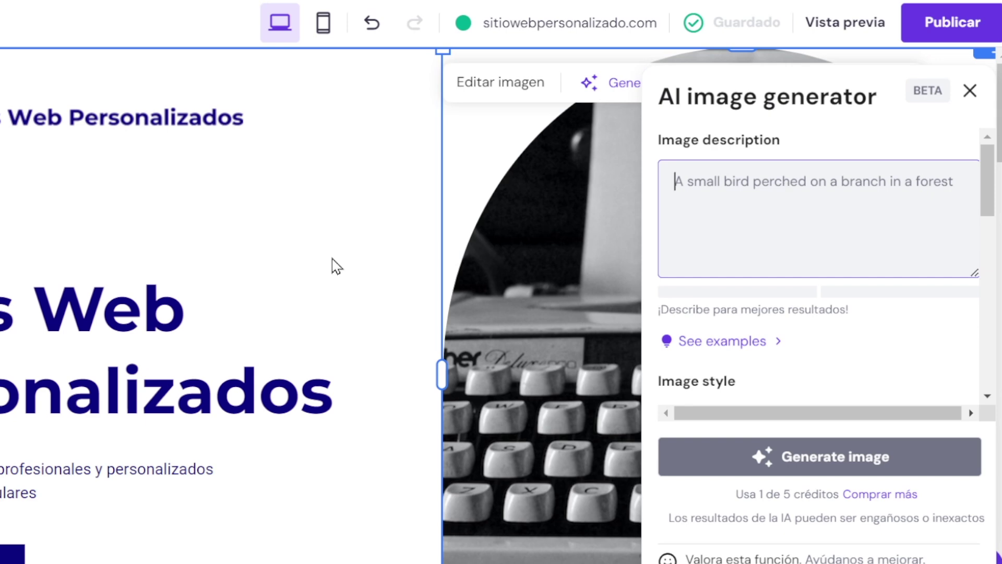
left_click(725, 189)
Switch to Google Translate, translate "Ciudad futurista y moderna" from Spanish to English, and copy the translation.
left_click(455, 16)
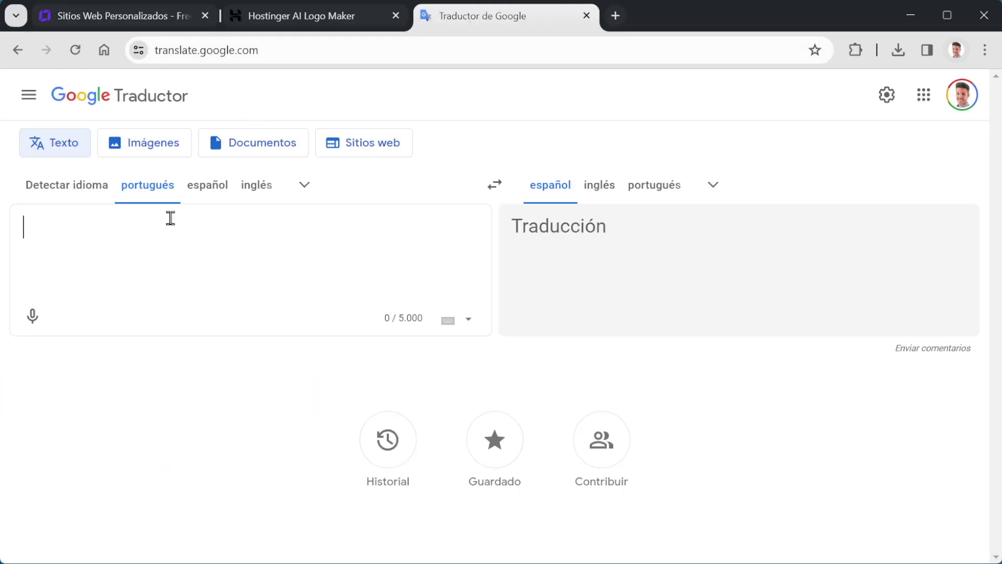
left_click(218, 193)
left_click(598, 192)
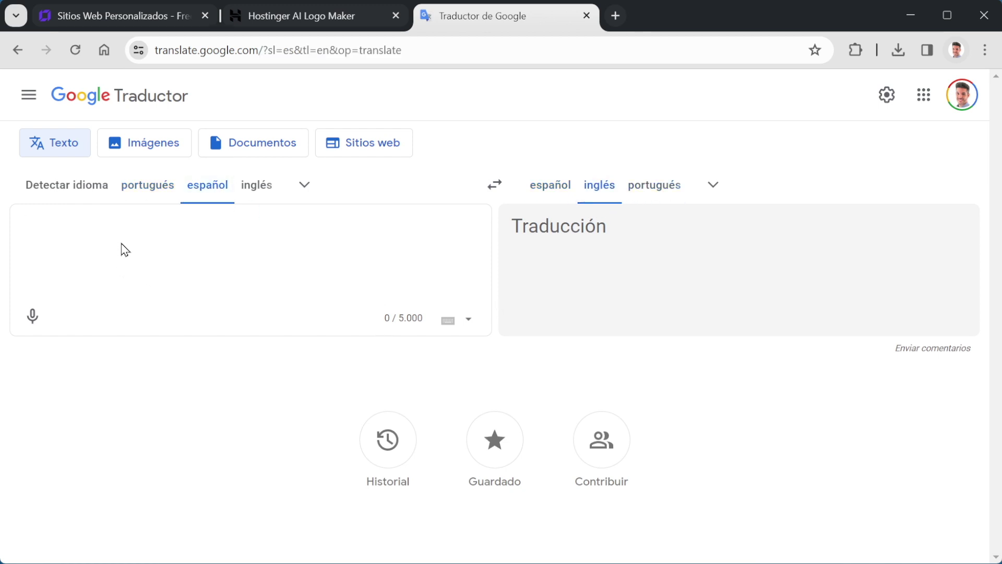
type("Ciudad")
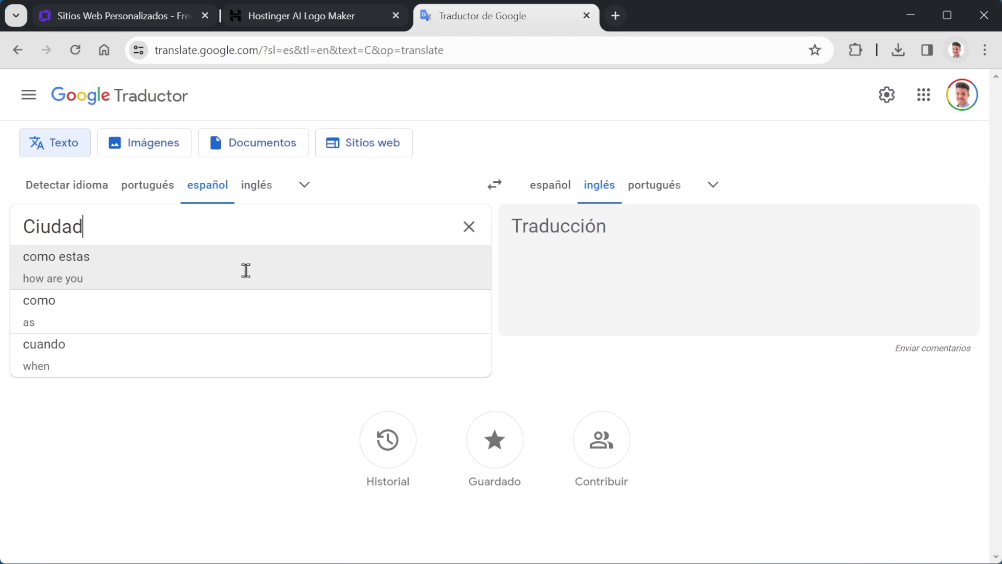
type(" futurista y moderna")
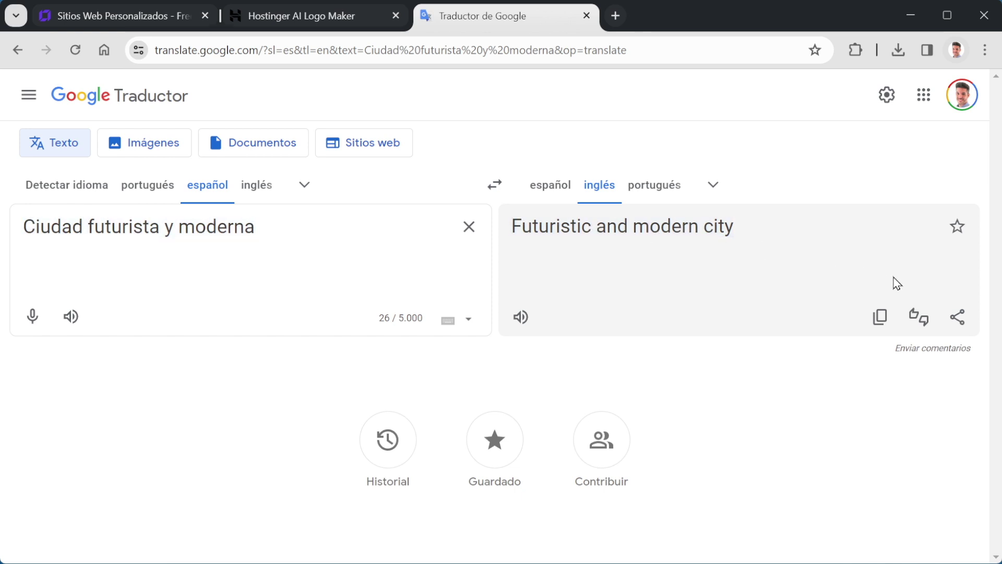
left_click(882, 323)
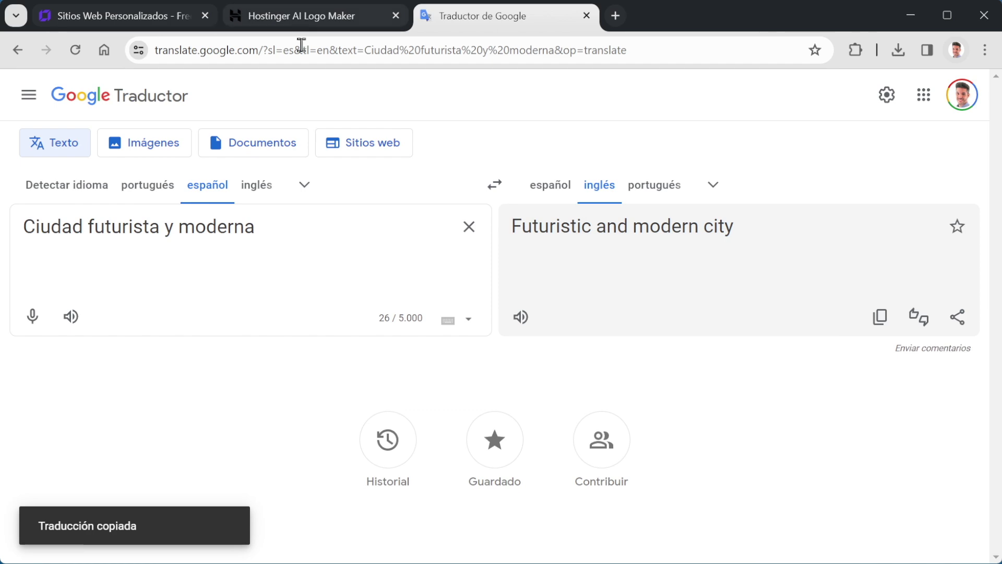
Return to the website builder, generate an image from the description "Futuristic and modern city" and use it in place of the typewriter image.
left_click(80, 16)
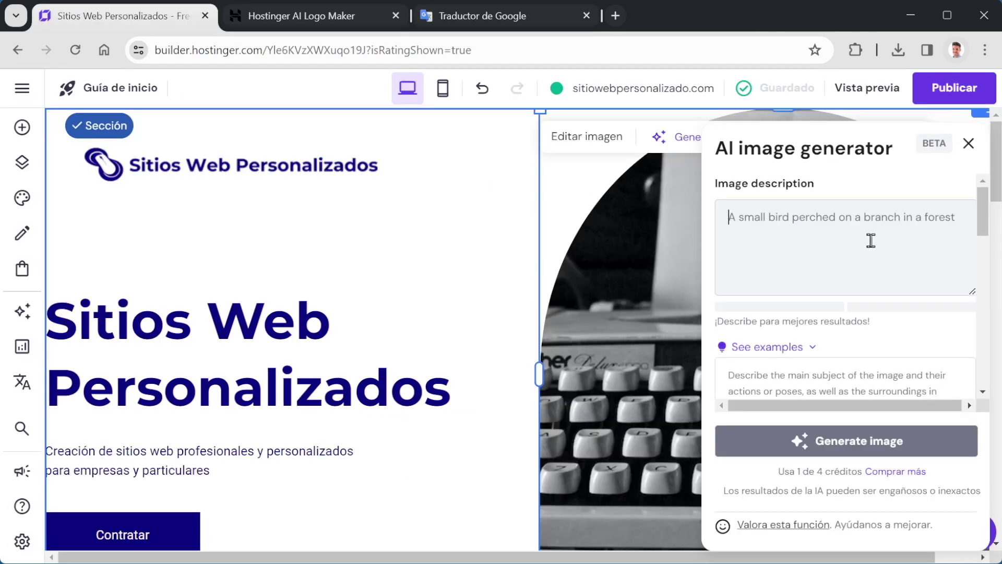
key("ctrl+v")
left_click(849, 441)
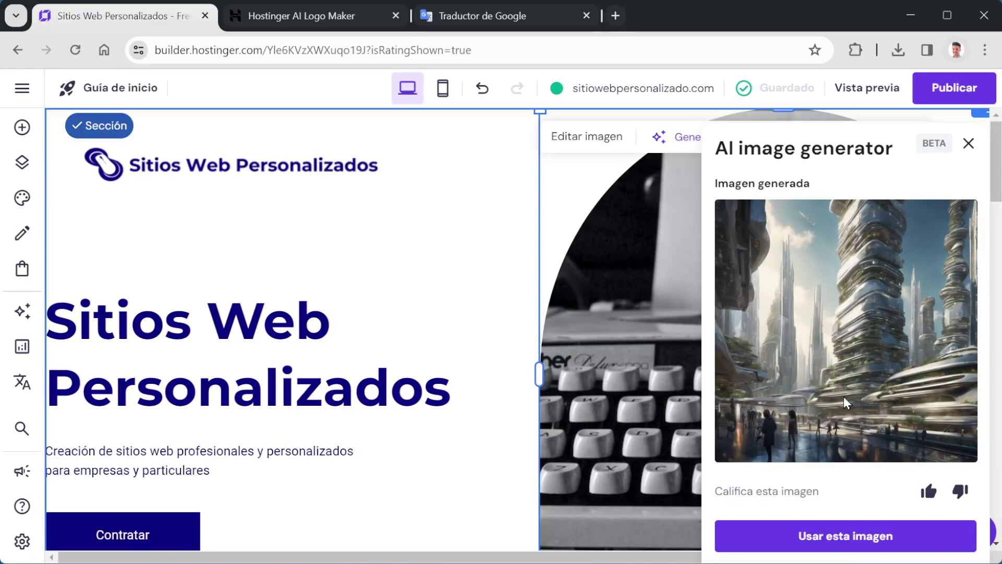
left_click(896, 547)
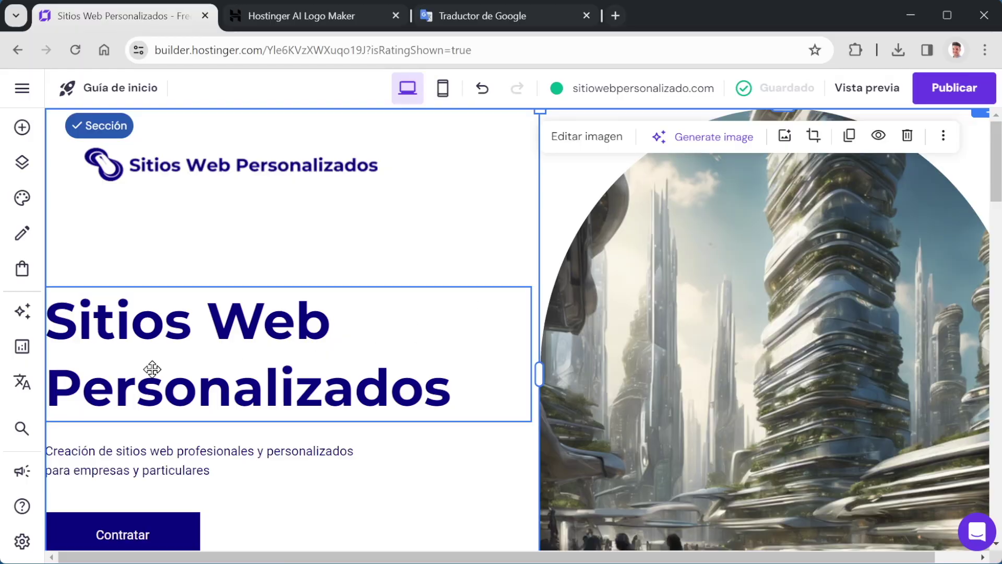
Append ". No encontrarás nada igual" to the description below the hero title and widen its text box to fit two lines.
left_click(166, 348)
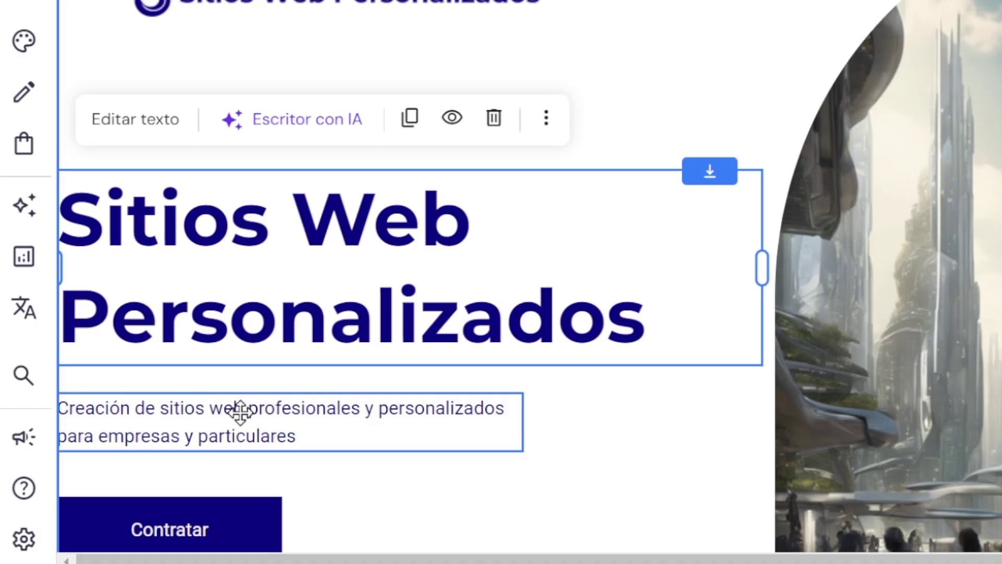
left_click(199, 456)
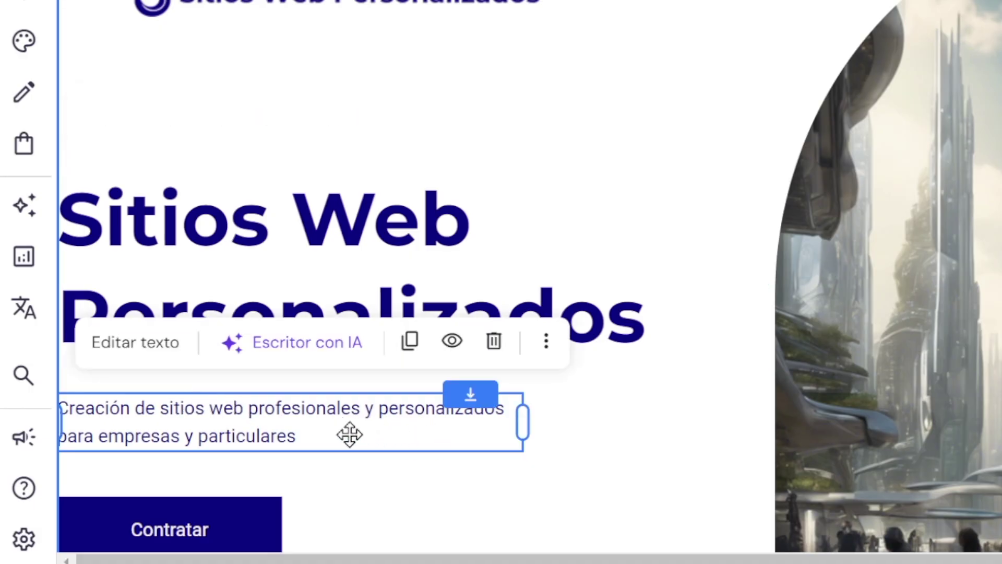
left_click_drag(349, 434, 304, 436)
double_click(304, 437)
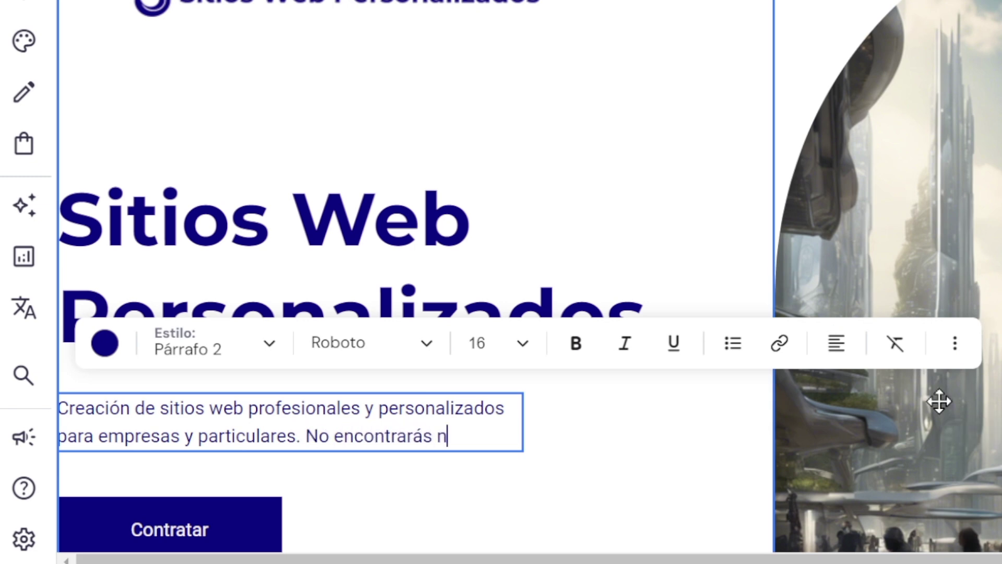
type("gual")
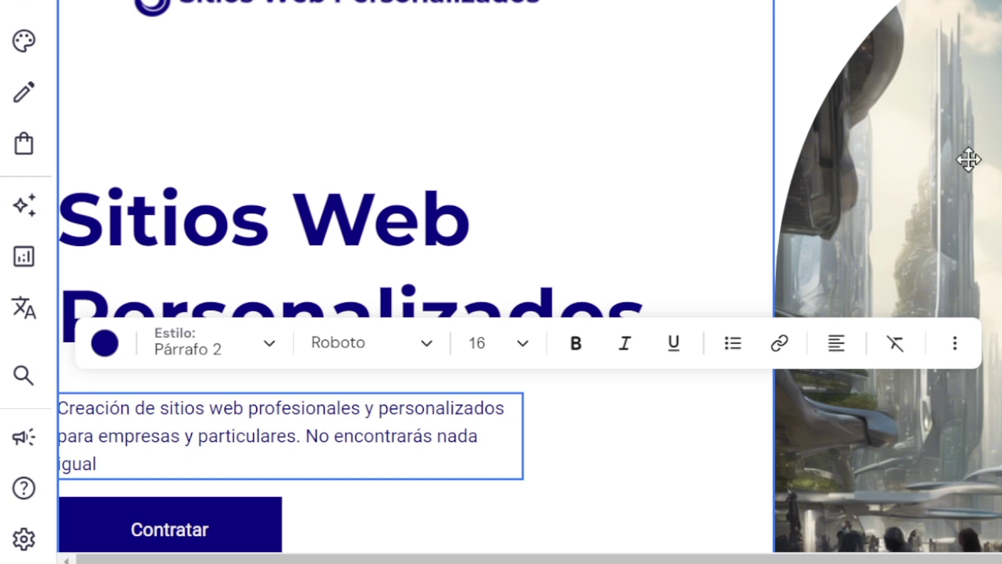
key("Escape")
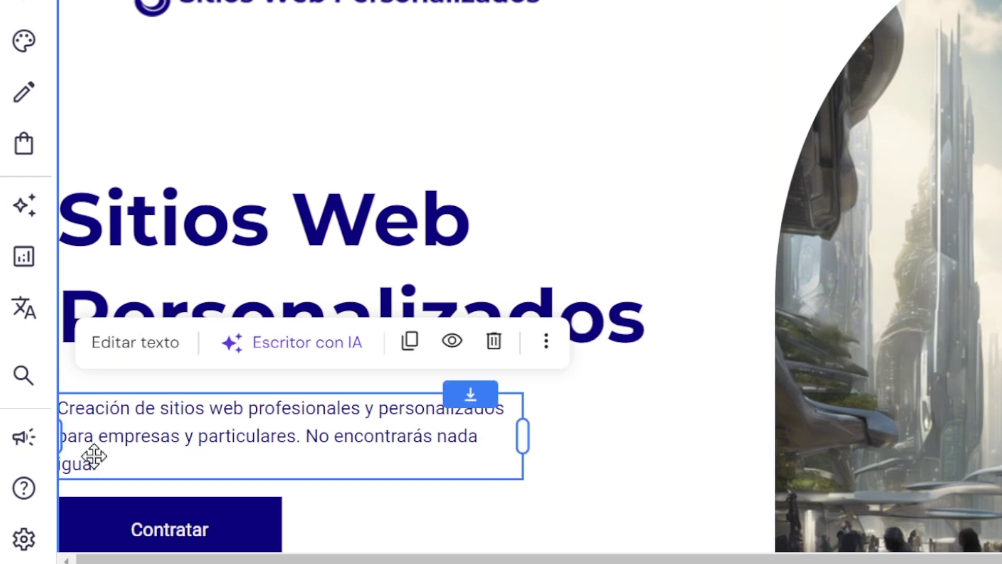
left_click_drag(522, 428, 546, 413)
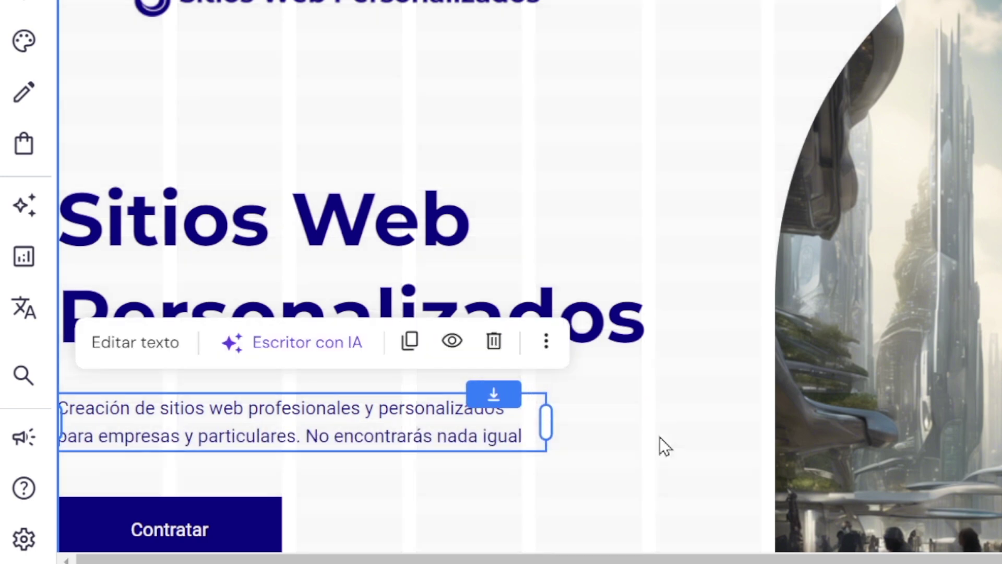
left_click(678, 445)
Try moving the hero description and the Contratar button to other positions, undoing each move.
left_click_drag(436, 416, 550, 108)
key("ctrl+z")
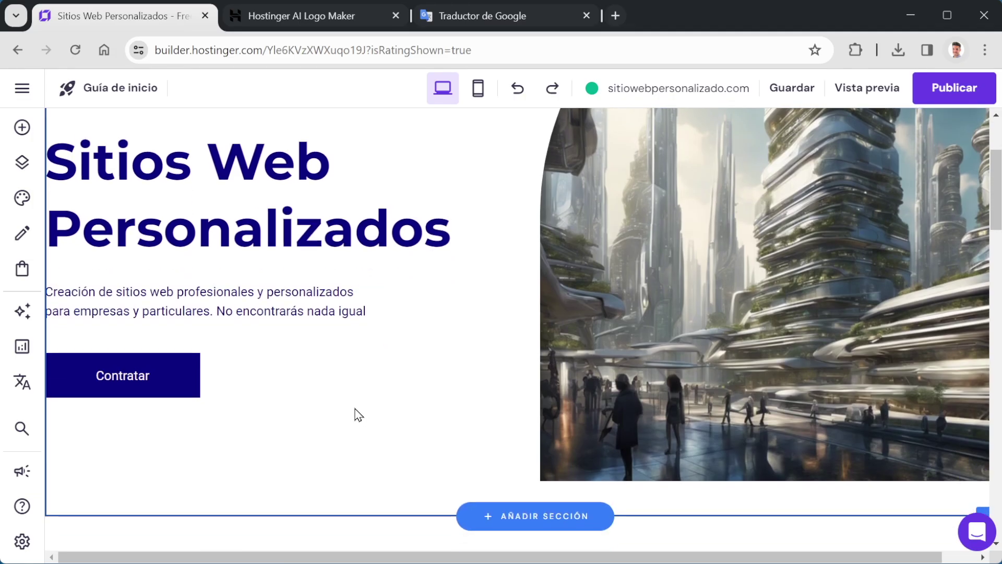
scroll(358, 415, "up", 2)
left_click_drag(125, 464, 237, 458)
key("ctrl+z")
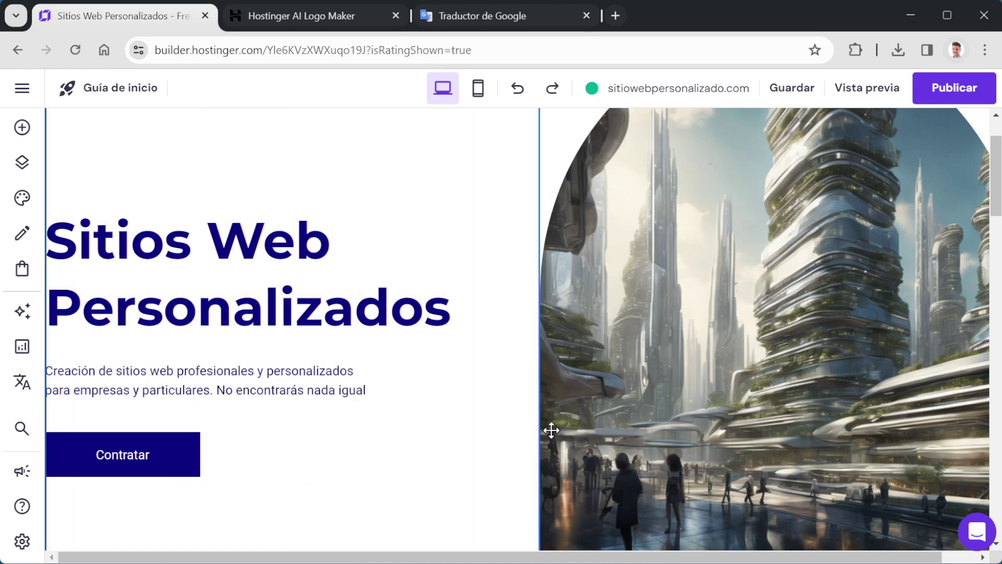
Examine the page sections below the hero, down to the service descriptions in the Servicios section.
scroll(491, 478, "down", 3)
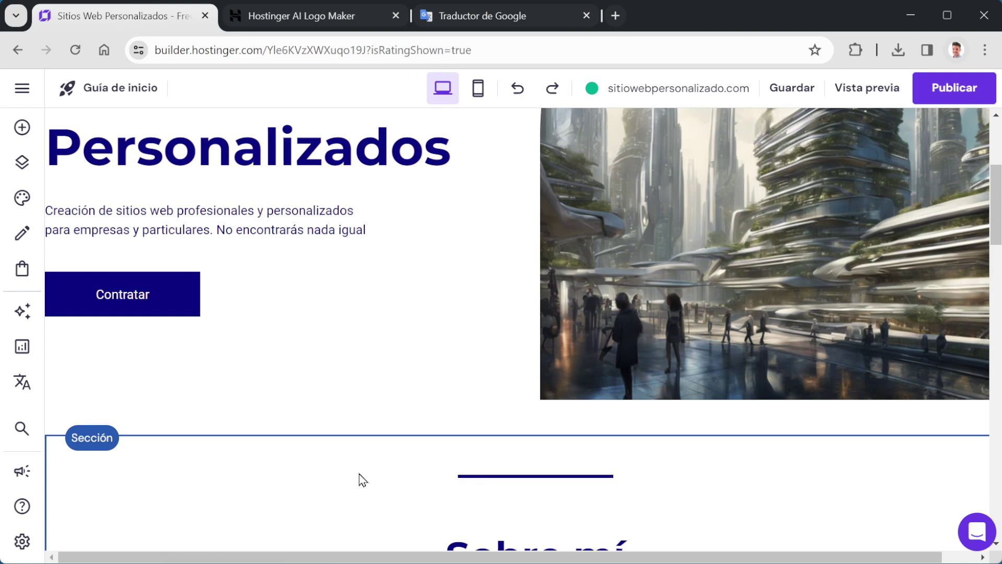
scroll(360, 477, "down", 6)
scroll(485, 431, "up", 4)
scroll(485, 432, "down", 4)
scroll(486, 426, "down", 3)
scroll(488, 416, "down", 4)
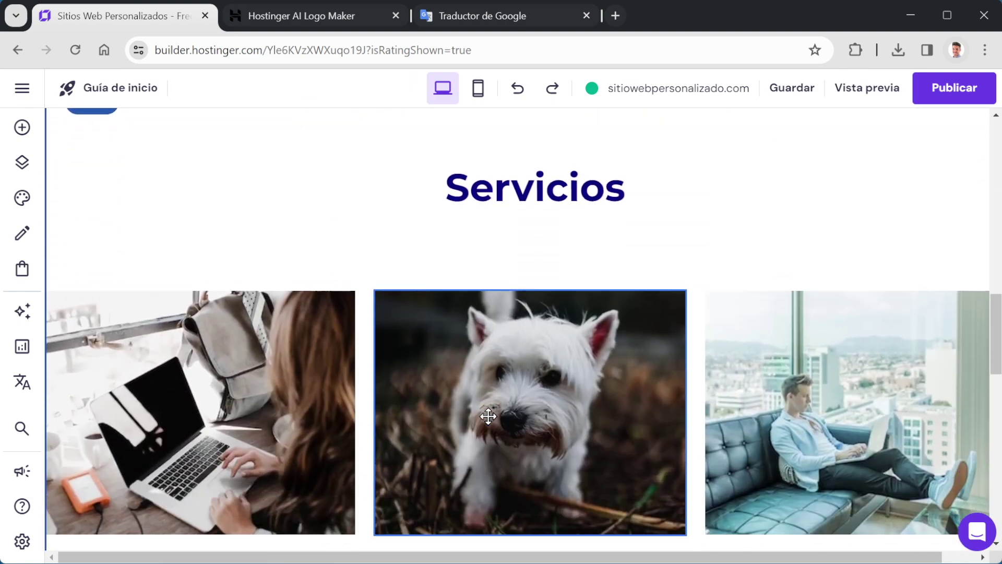
scroll(561, 372, "down", 2)
scroll(561, 372, "down", 4)
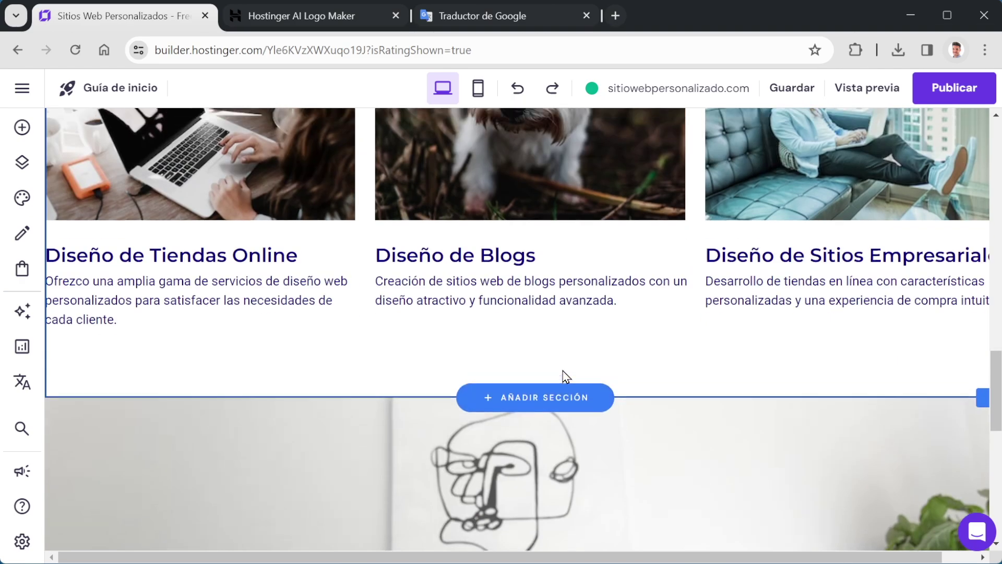
scroll(563, 371, "up", 4)
scroll(563, 370, "down", 2)
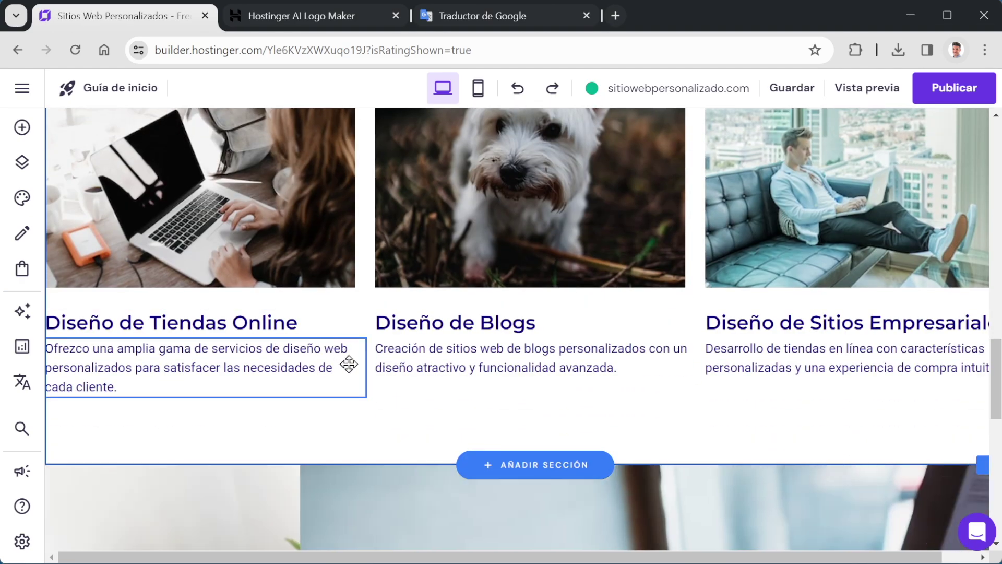
scroll(487, 258, "down", 1)
scroll(404, 311, "up", 2)
scroll(403, 311, "down", 1)
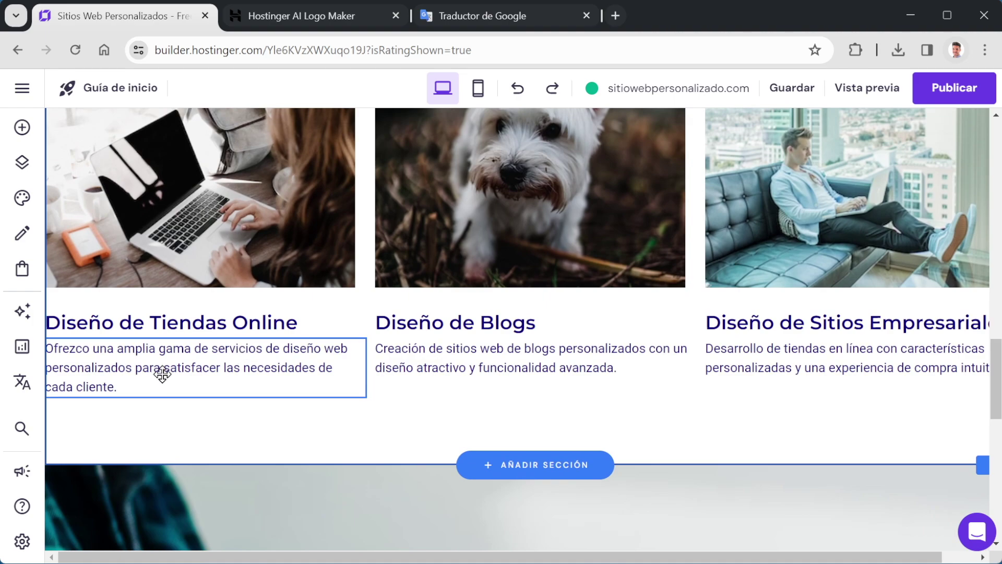
Open the AI writer for the Diseño de Tiendas Online description and enter "Diseño de Tiendas Online profesionales, exitosas y preparadas para recibir cientos de compras al día".
left_click(151, 387)
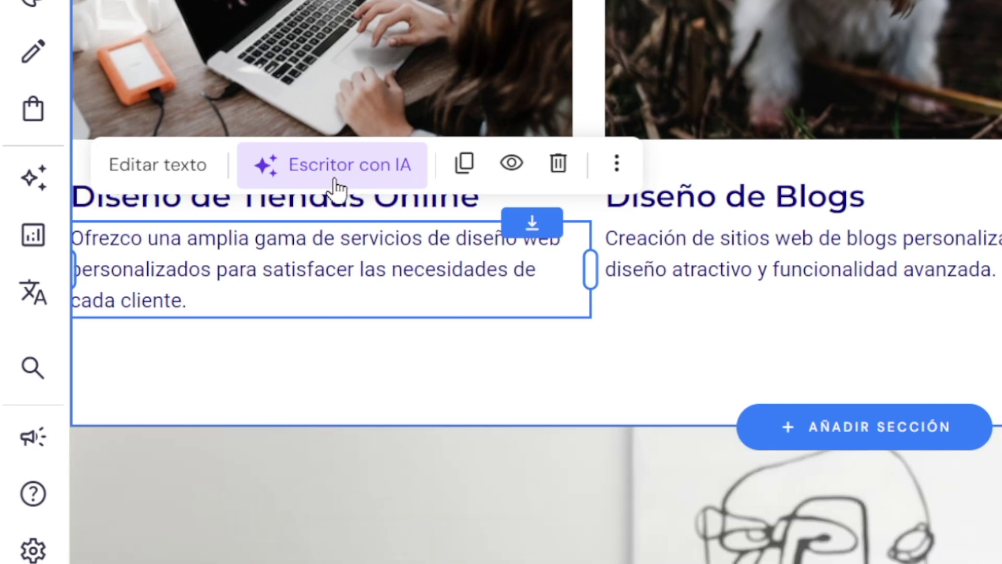
left_click(338, 188)
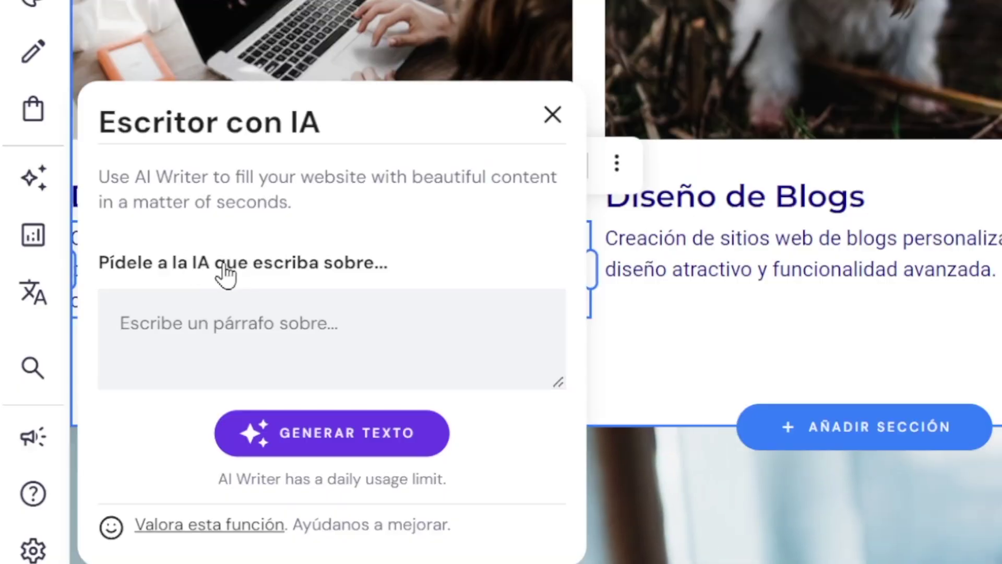
left_click(201, 326)
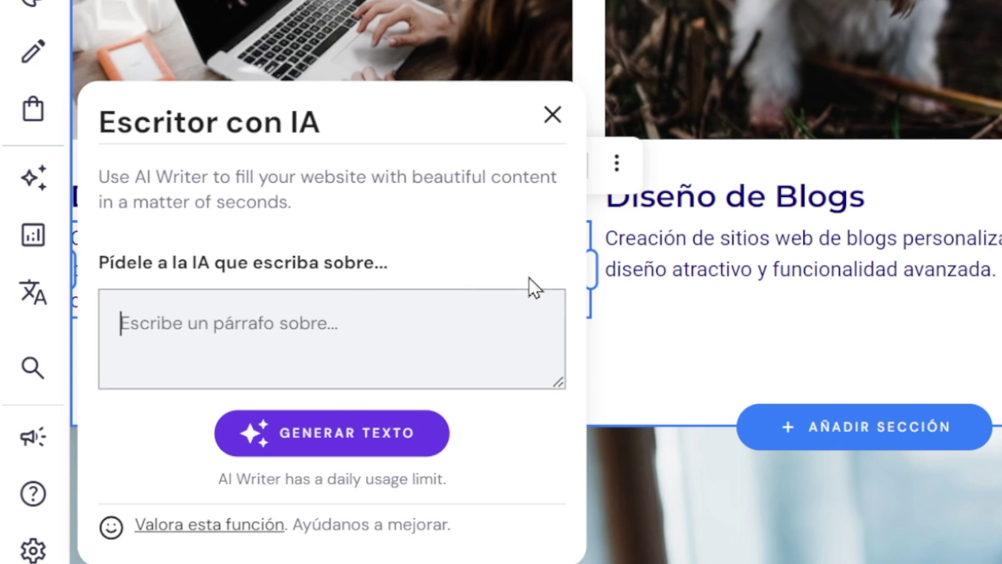
type("Diseño de Tiendas Online")
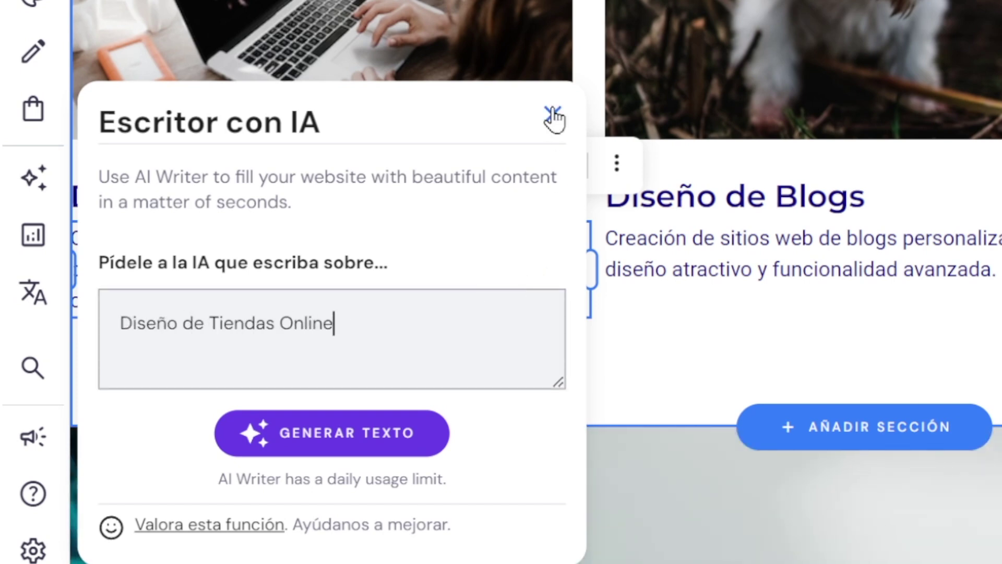
type(" profe")
key("BackSpace")
key("BackSpace")
type("ofesionales, ")
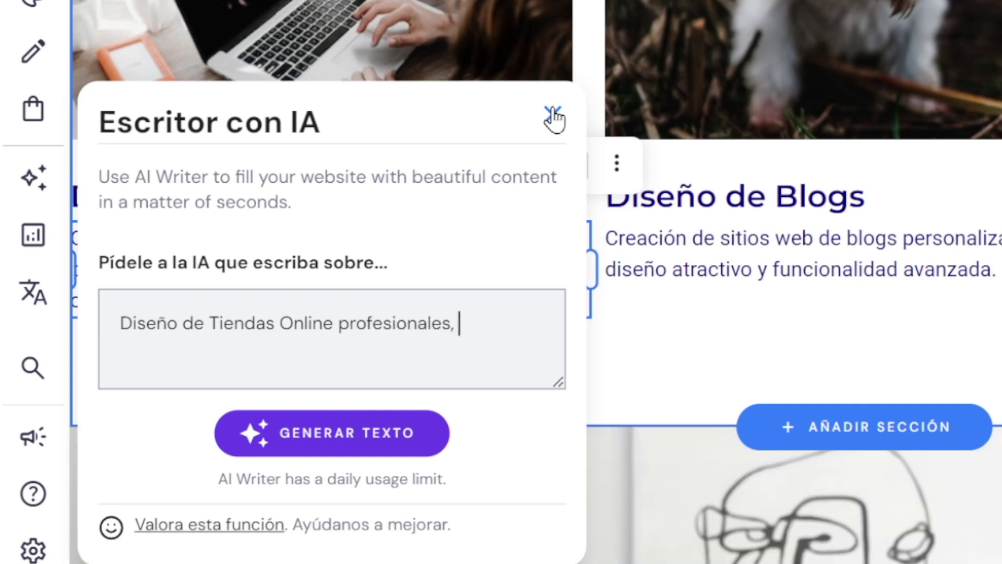
type("exitosas y p")
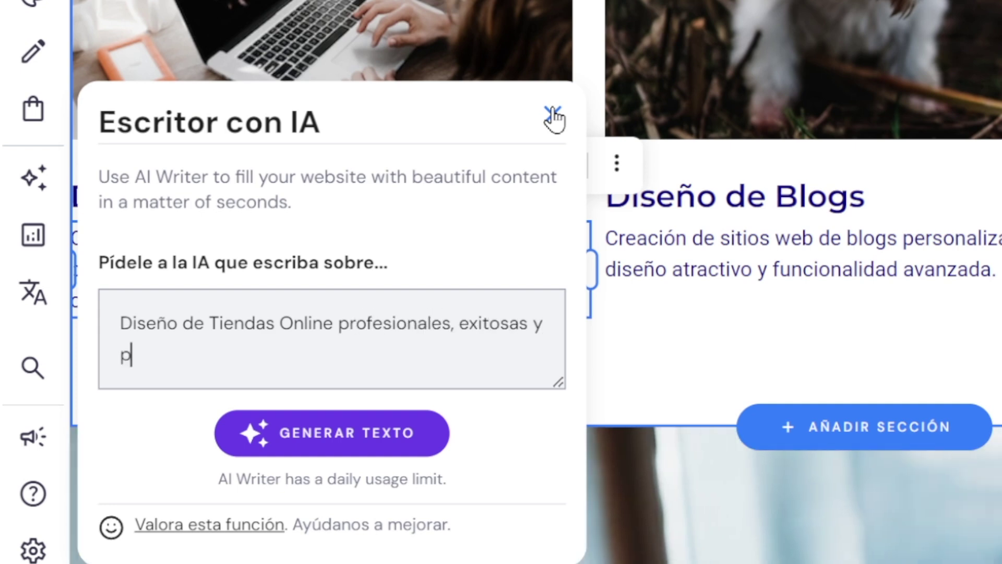
type("reparadas para recibir cientos de")
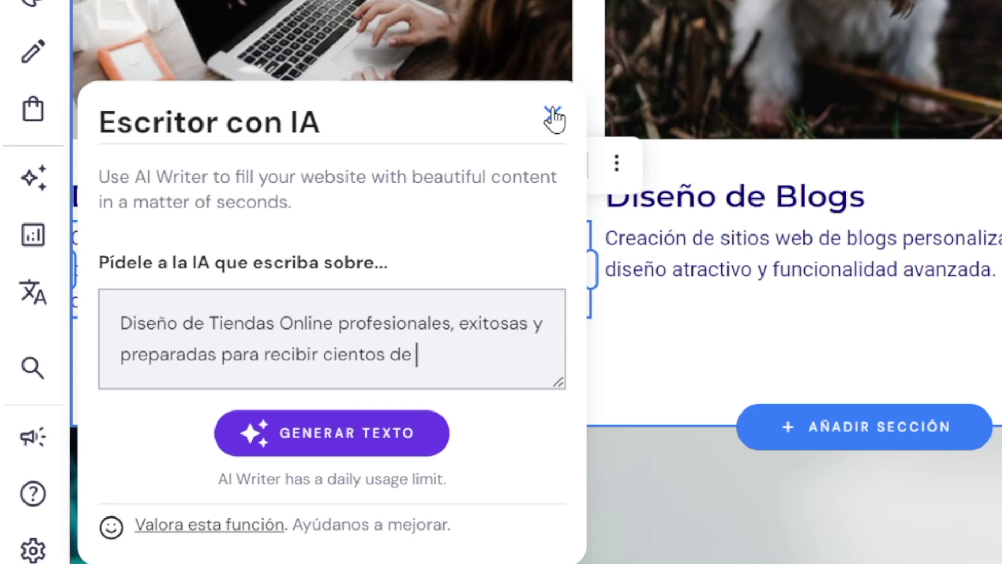
type(" compras al día")
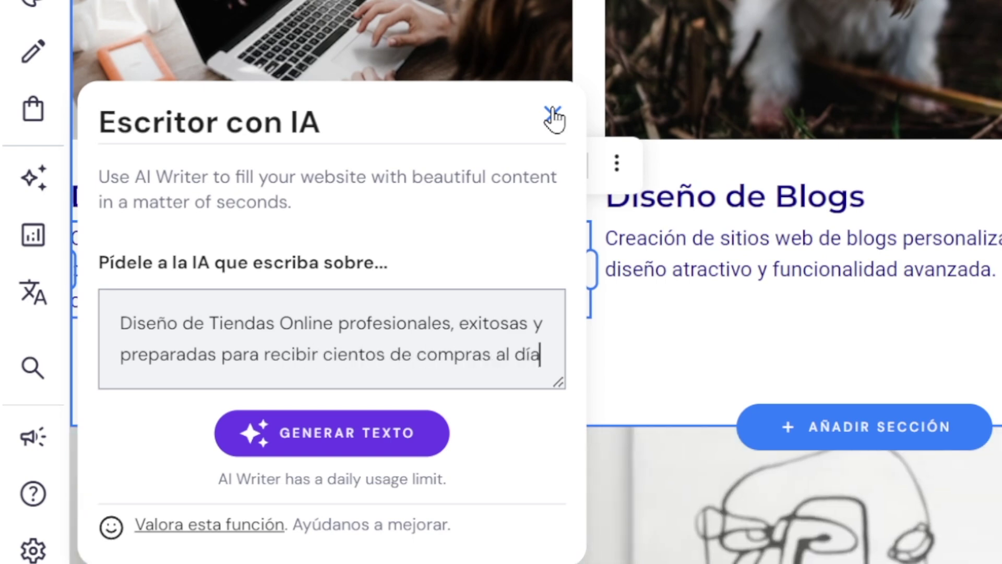
Insert "modernas," after "Tiendas Online" in the AI writer request, generate the text and read through the result.
left_click(333, 325)
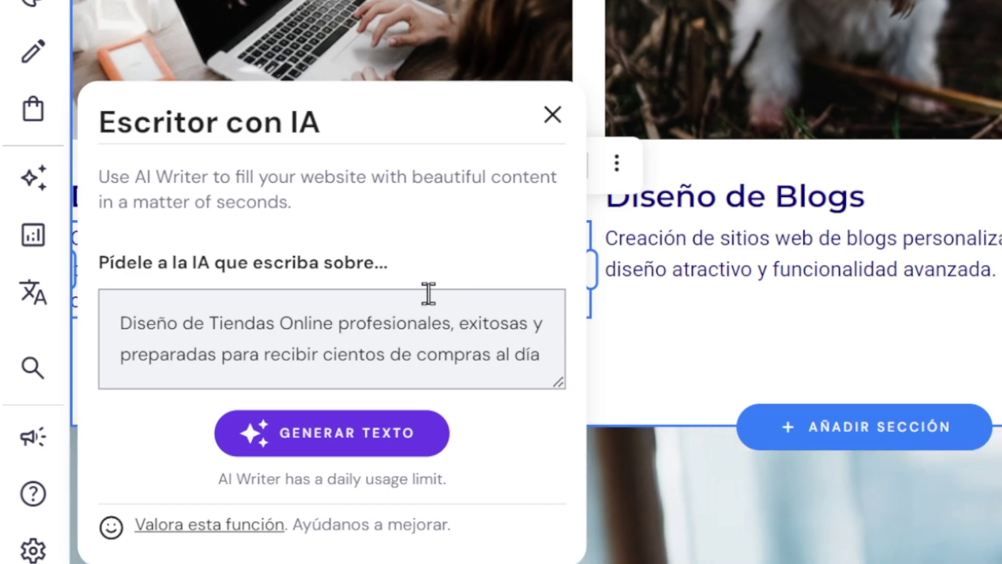
type("modernas,")
left_click(313, 429)
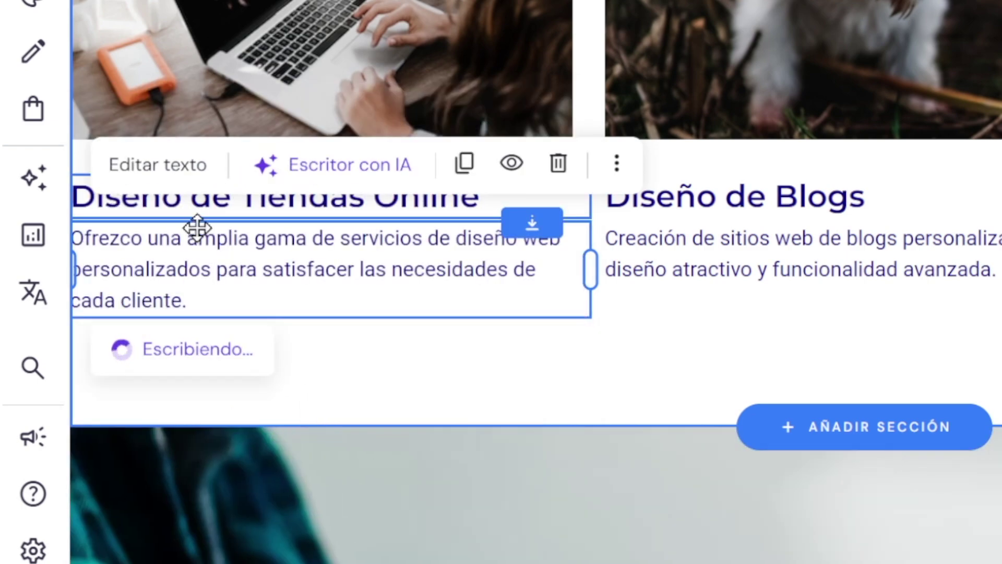
scroll(380, 272, "down", 7)
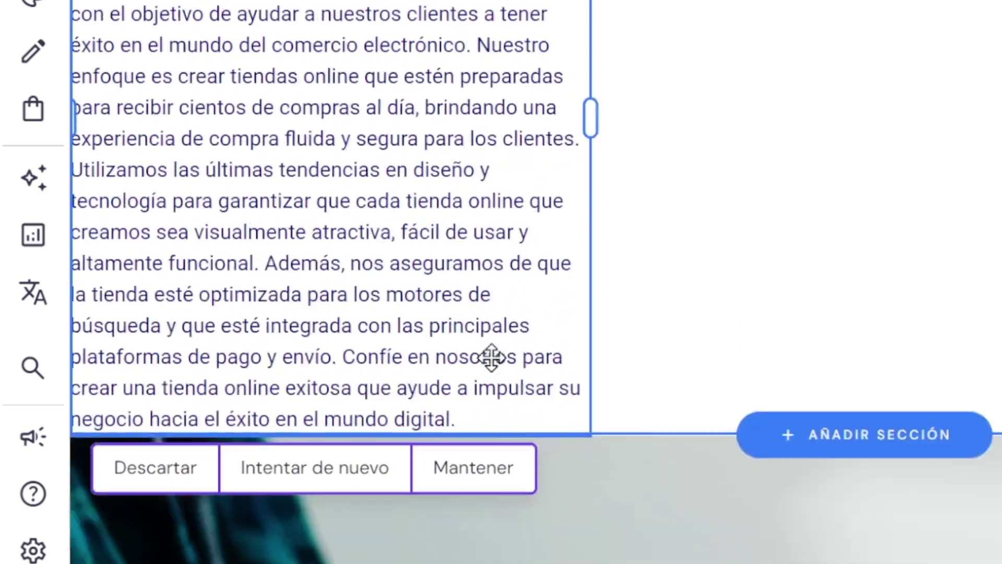
scroll(682, 335, "up", 6)
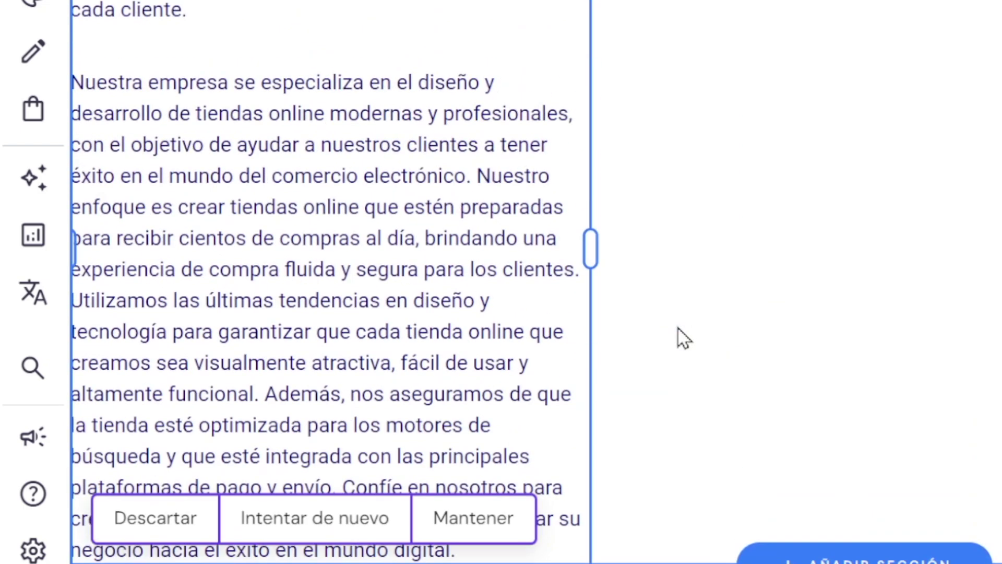
scroll(334, 337, "down", 1)
scroll(334, 337, "down", 1)
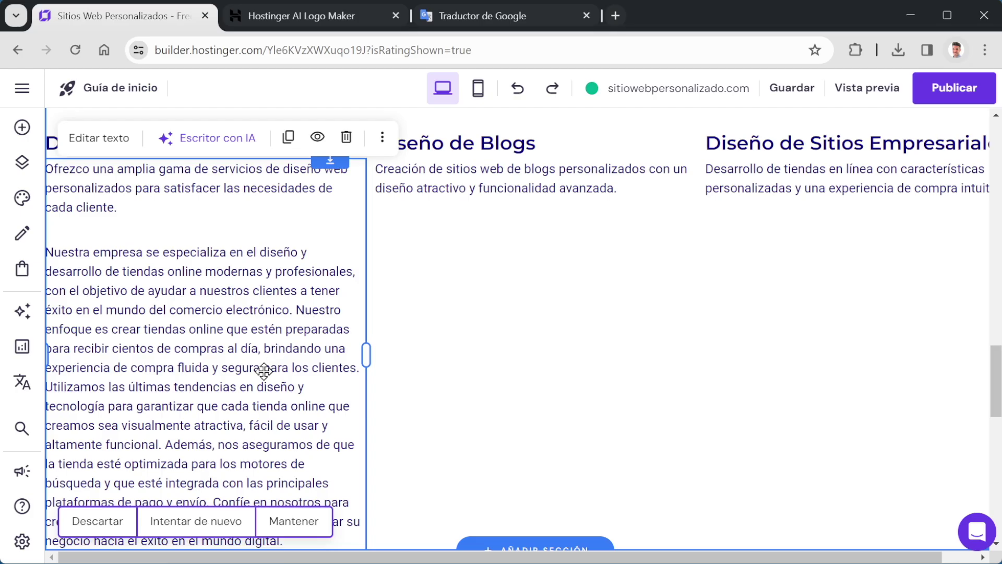
scroll(264, 370, "down", 3)
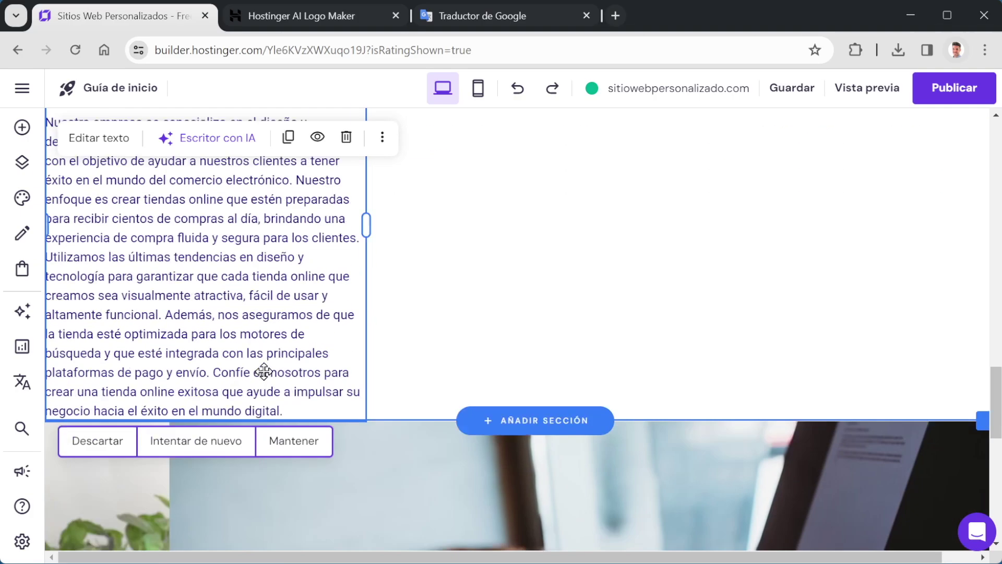
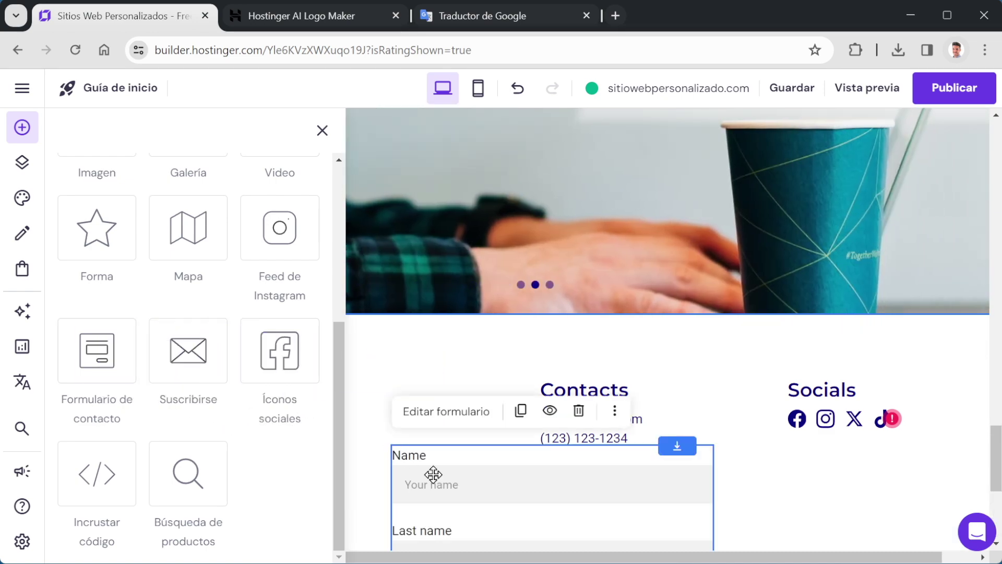
Move the contact form in the footer directly beneath the "Subscribe to our newsletter" heading.
scroll(521, 455, "down", 5)
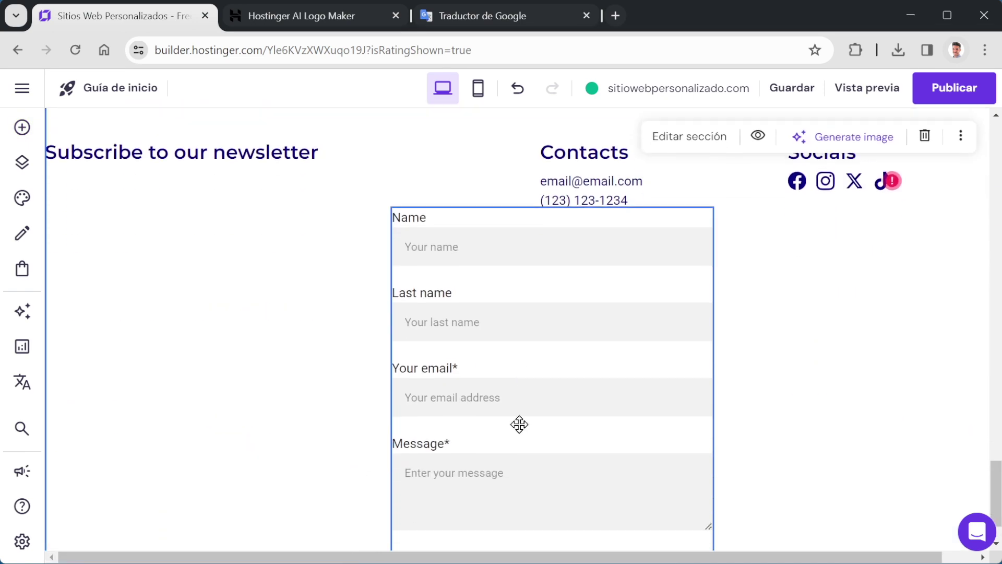
left_click_drag(493, 260, 170, 215)
left_click(329, 156)
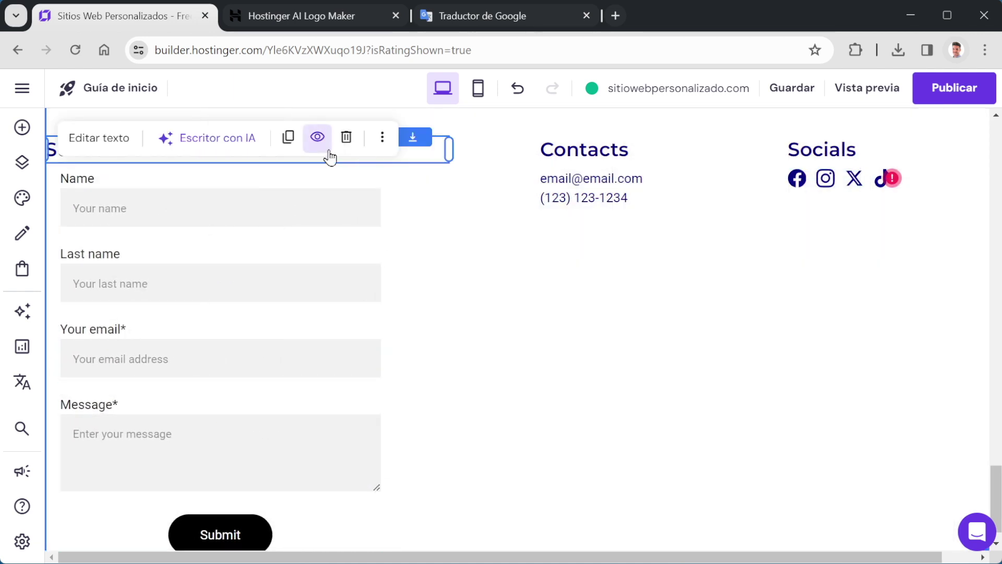
Shift the footer's newsletter heading slightly, change its text to "Contacta conmigo", and nudge the contact form beneath it.
scroll(389, 259, "up", 3)
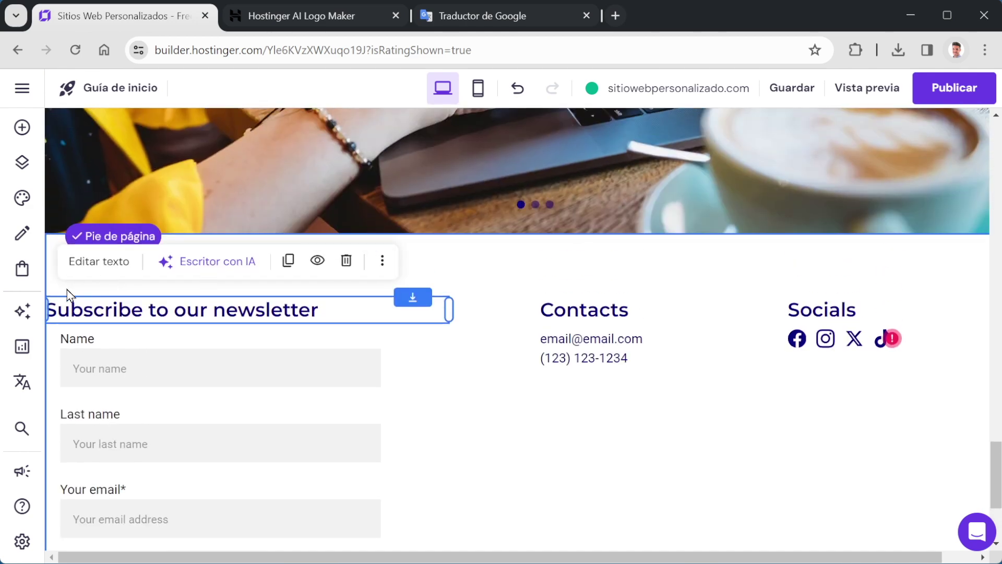
left_click_drag(139, 306, 159, 303)
double_click(168, 304)
type("Contacta conmig")
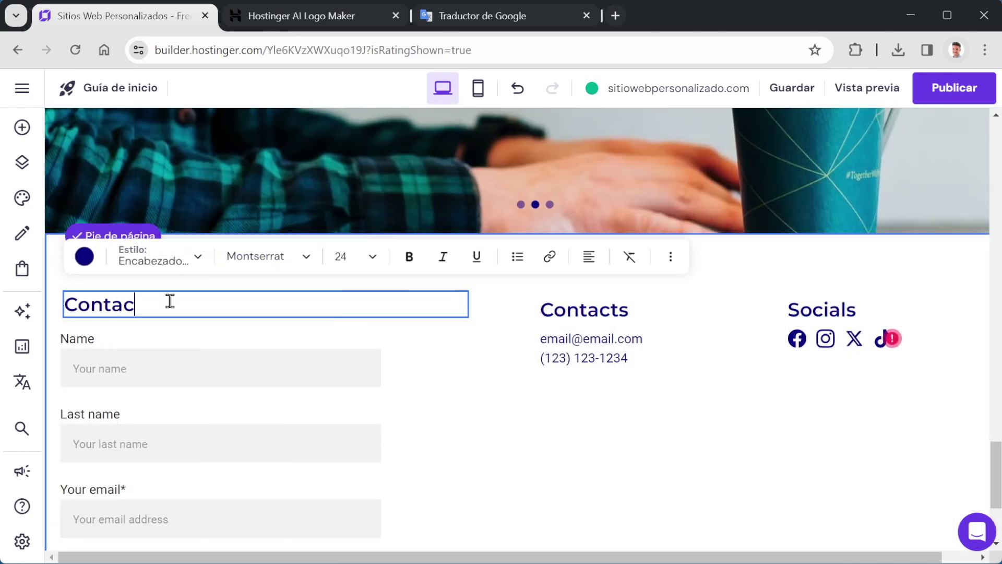
type("o")
left_click_drag(284, 344, 308, 353)
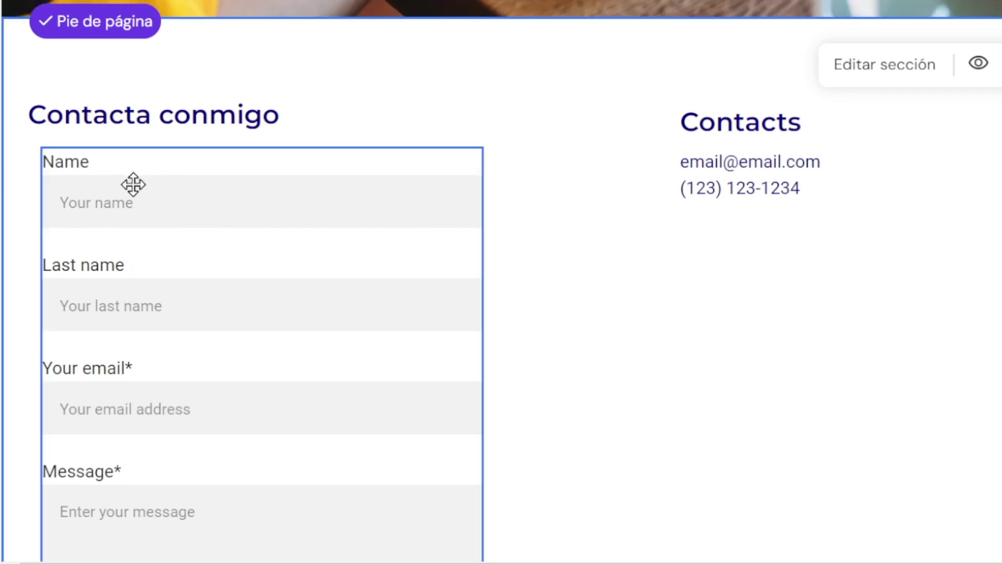
Open the contact form's field settings and set the Name field's label to "Nombre" and its placeholder to "Tu nombre".
left_click(141, 208)
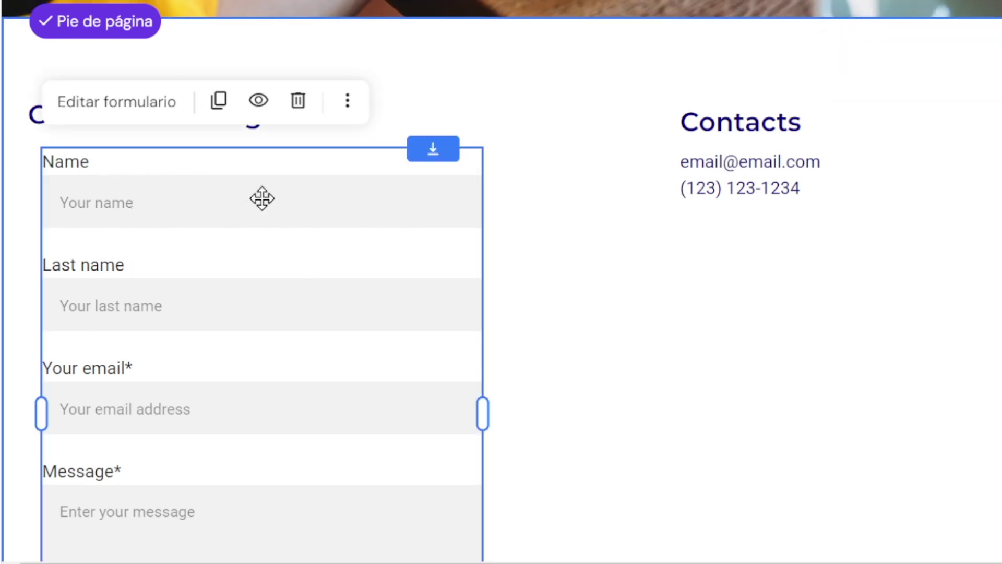
left_click(130, 116)
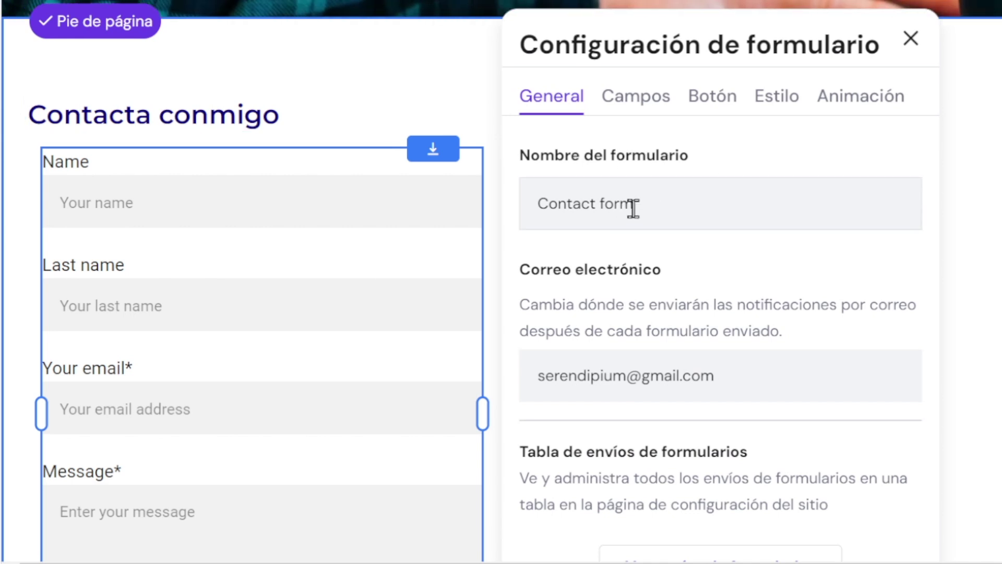
left_click_drag(657, 209, 503, 198)
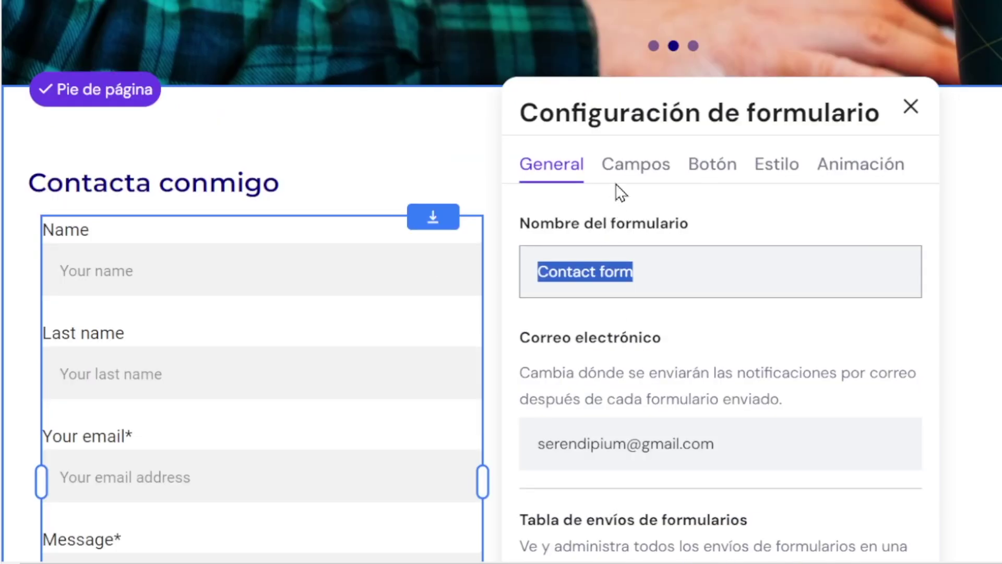
left_click(620, 185)
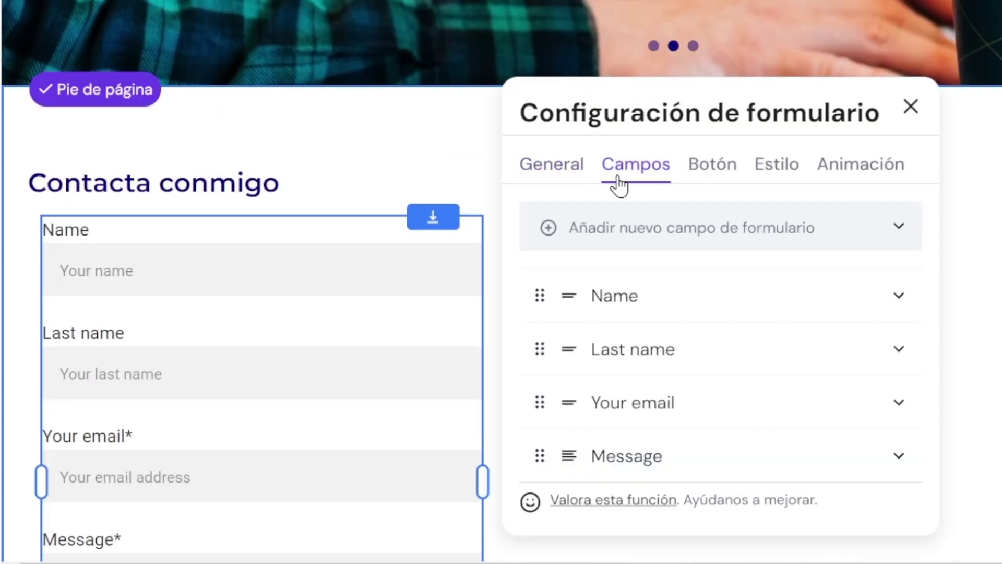
left_click(631, 298)
scroll(627, 313, "down", 2)
double_click(625, 316)
type("Nombre")
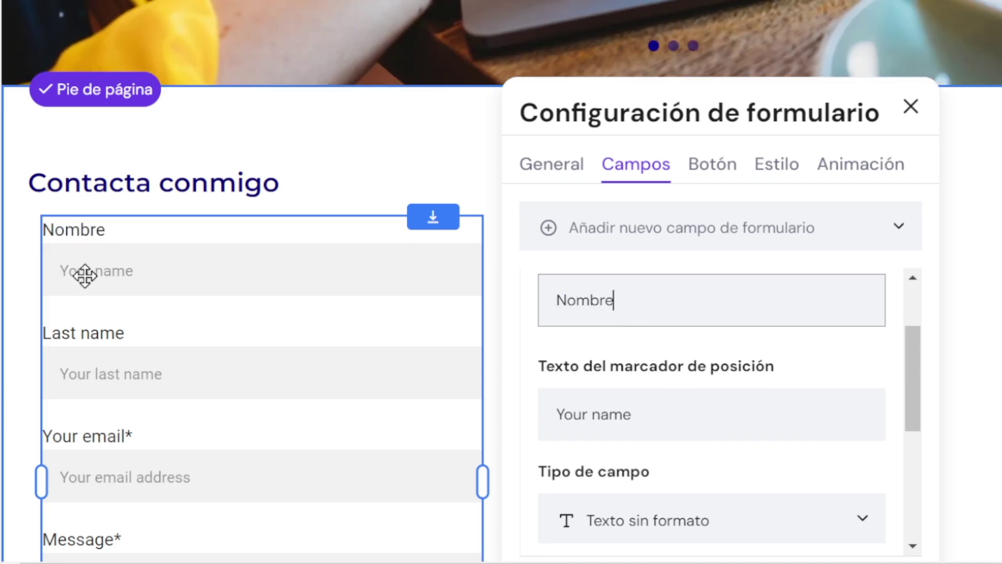
double_click(573, 407)
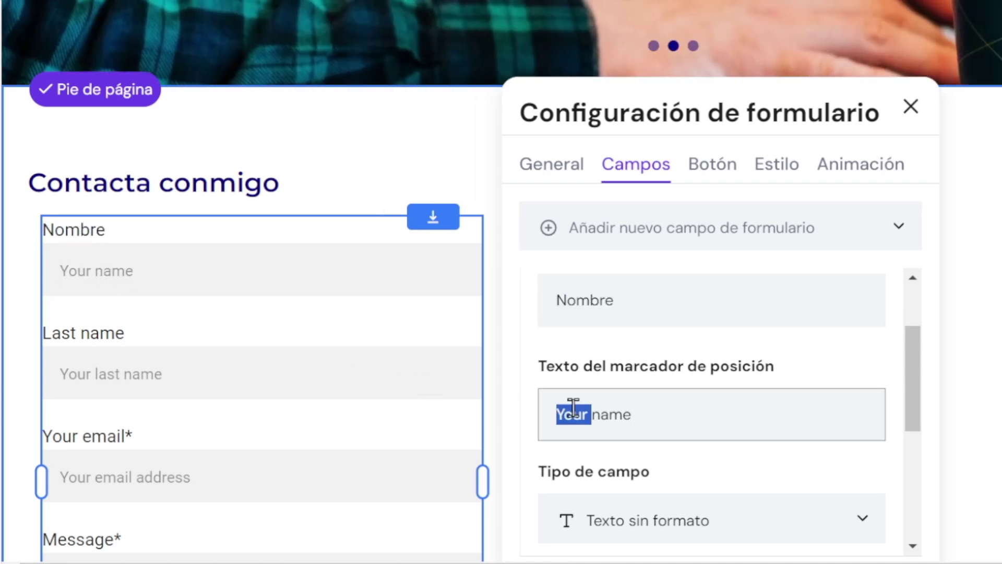
type("Tu nombre")
Set the Last name field's label to "Apellidos" and its placeholder to "Tus apellidos".
scroll(749, 432, "down", 4)
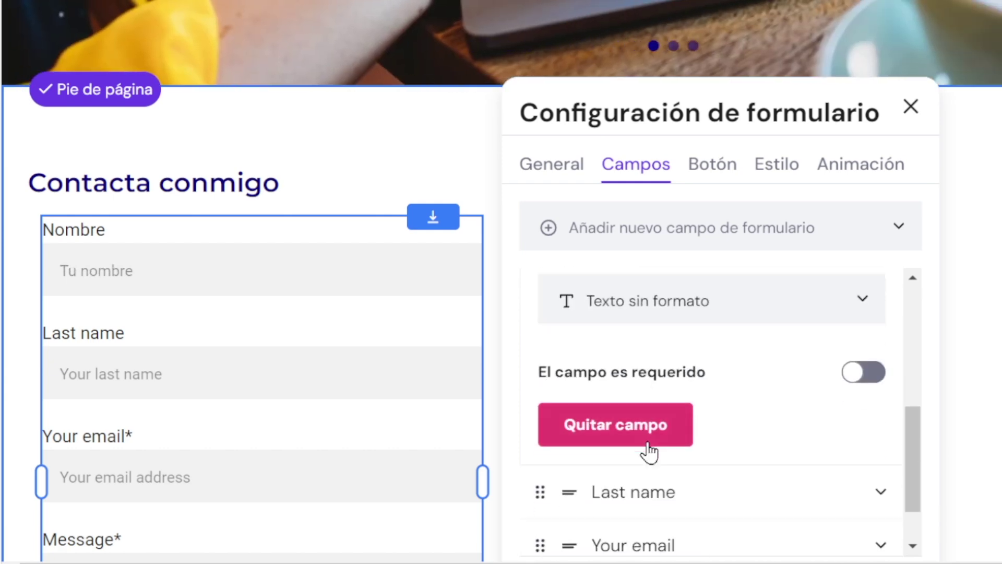
scroll(717, 388, "down", 2)
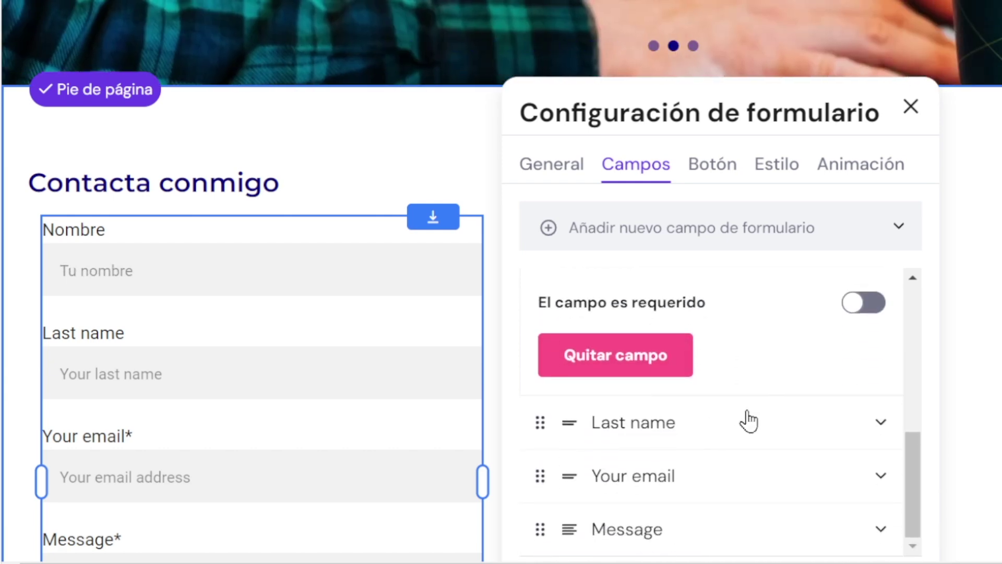
left_click(741, 423)
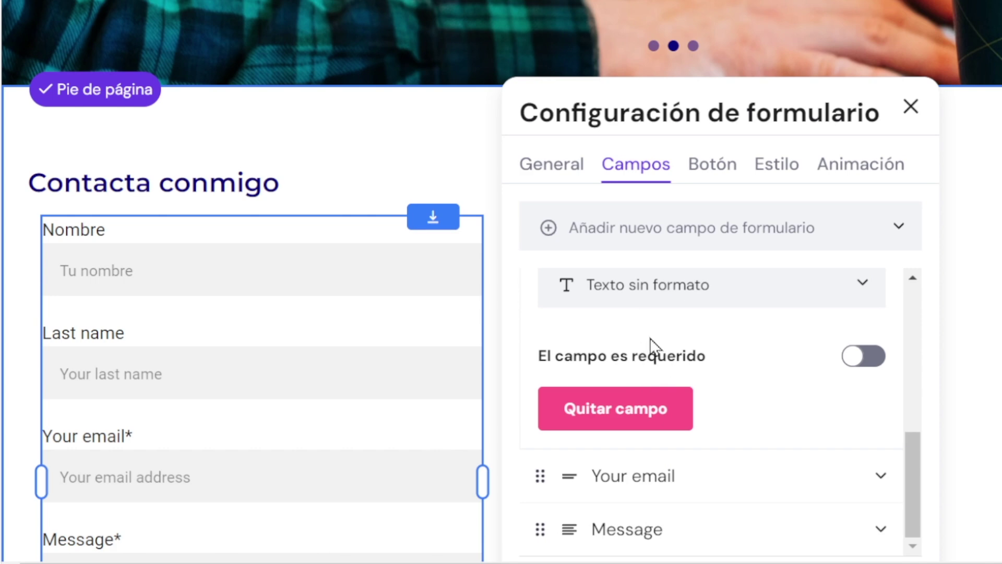
scroll(661, 362, "up", 4)
triple_click(621, 286)
type("Apellidos")
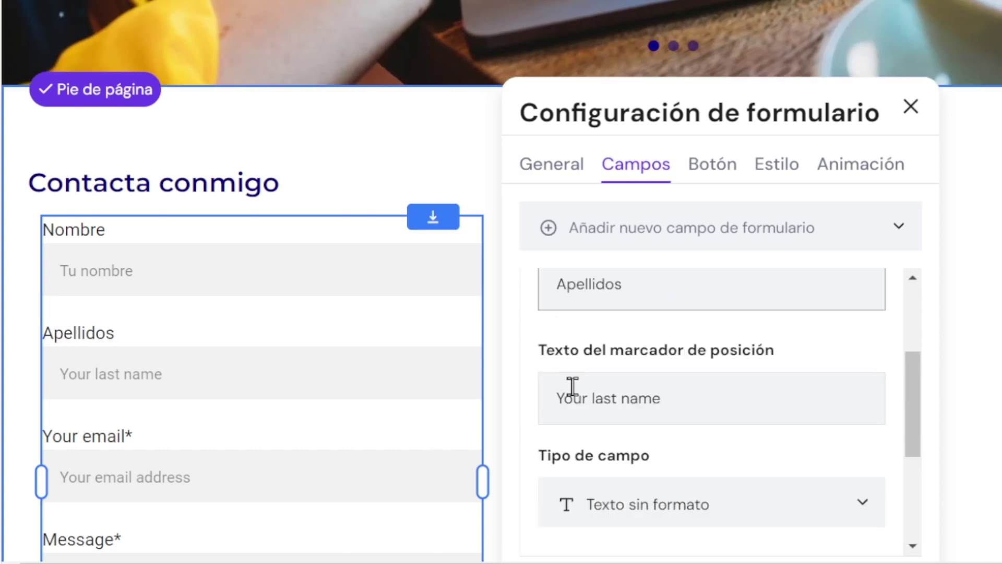
triple_click(573, 386)
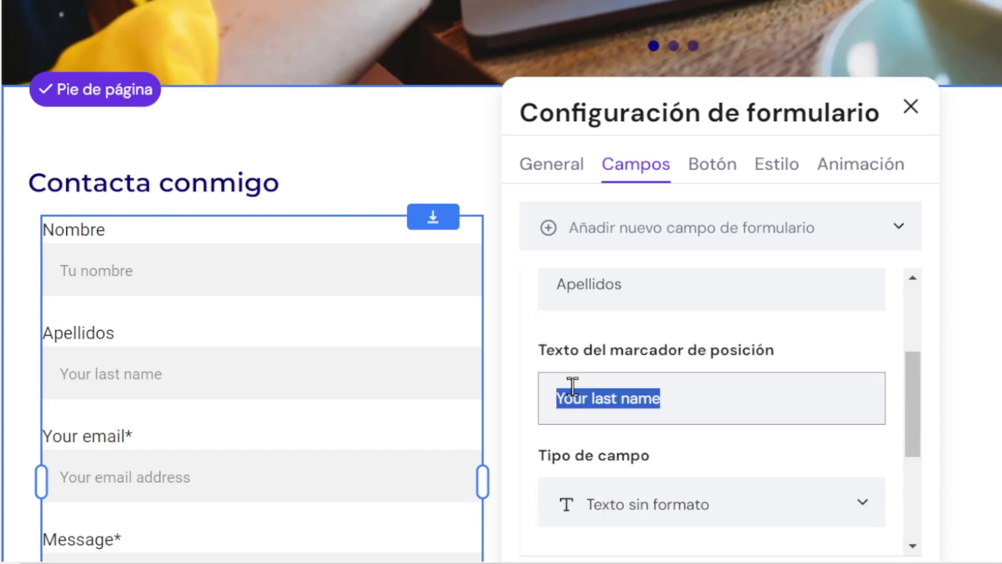
type("T")
type("us apellidos")
Set the email field's required message to "Campo obligatorio" and its email validation message to "Por favor, introduce una dirección correo".
scroll(666, 442, "down", 5)
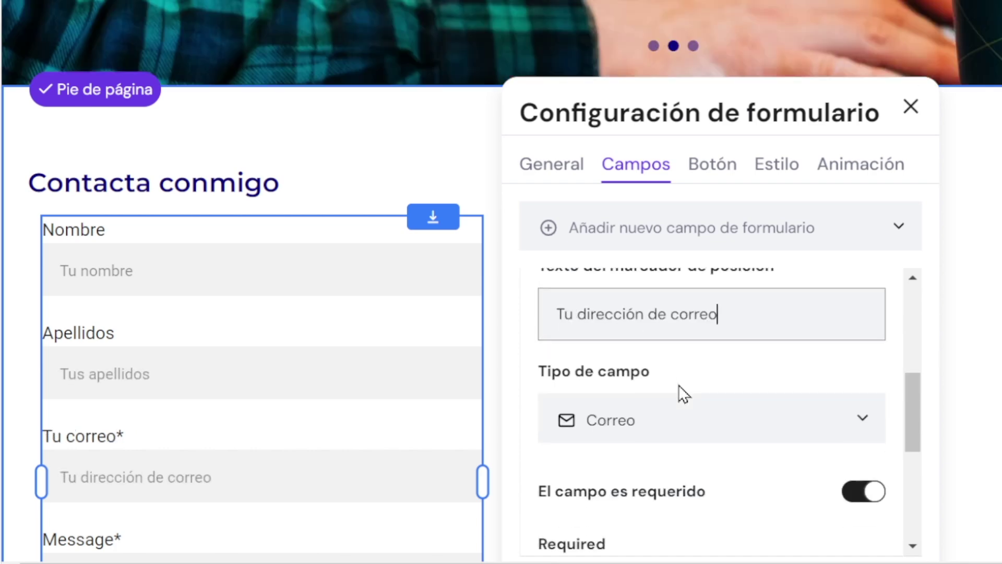
scroll(679, 389, "down", 8)
scroll(708, 222, "up", 3)
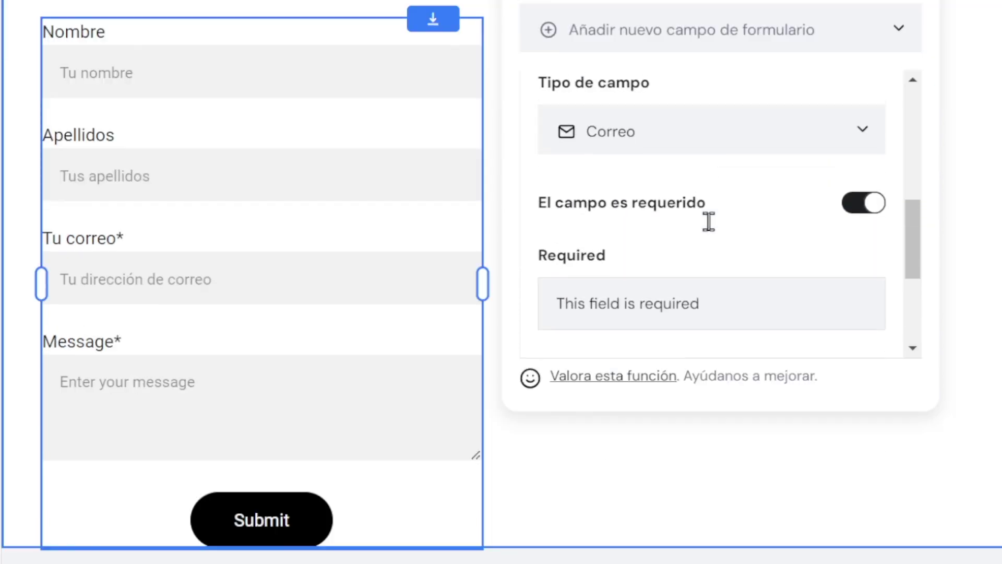
scroll(633, 292, "down", 1)
scroll(632, 294, "down", 1)
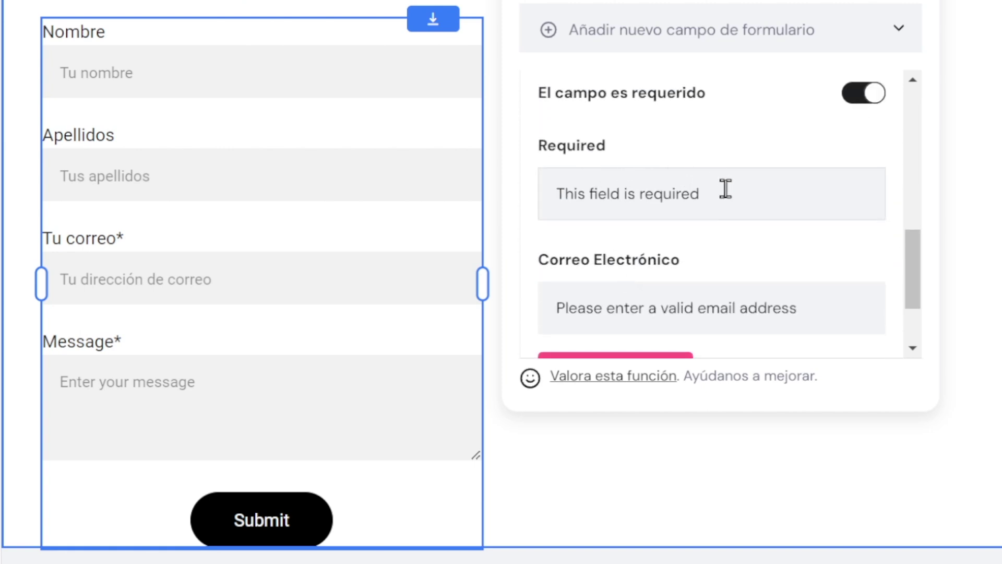
left_click_drag(710, 193, 531, 189)
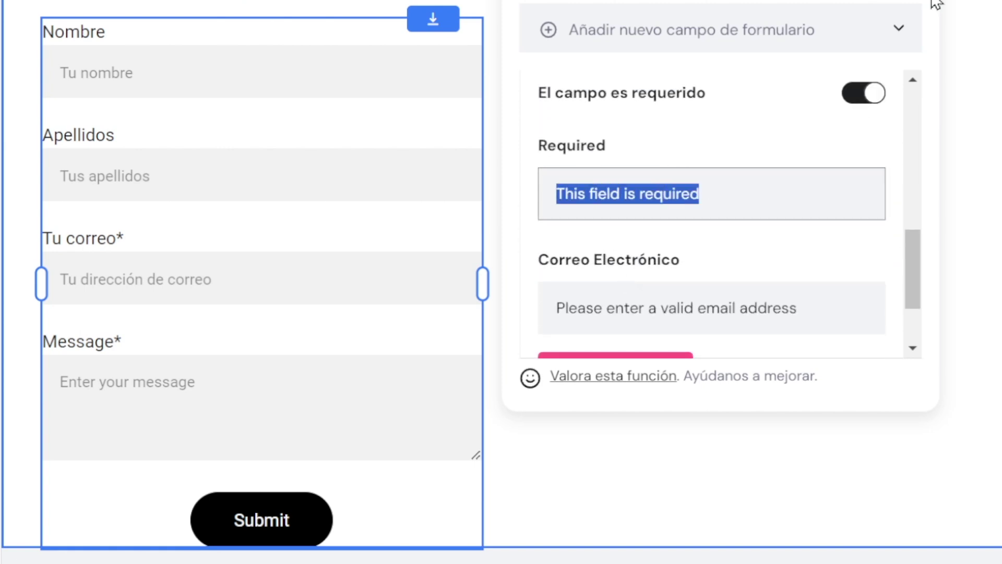
type("Campo obligatorio")
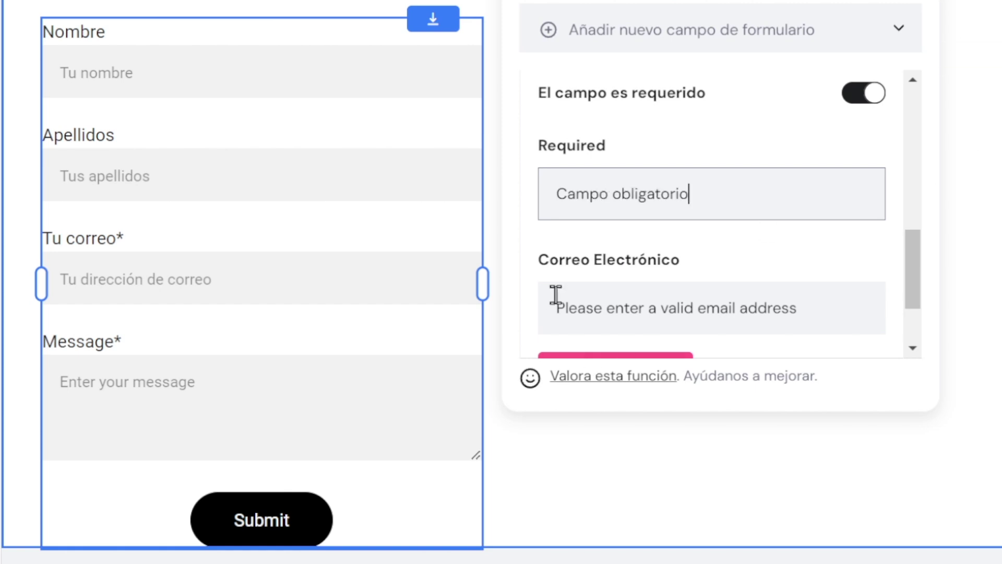
triple_click(591, 316)
type("Por favor, i")
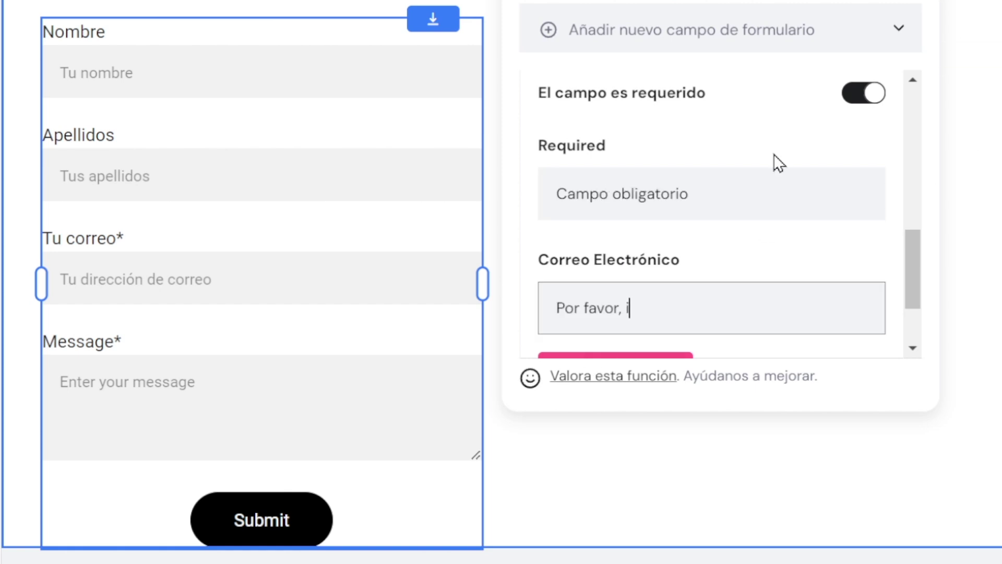
type("ntroduce una dire")
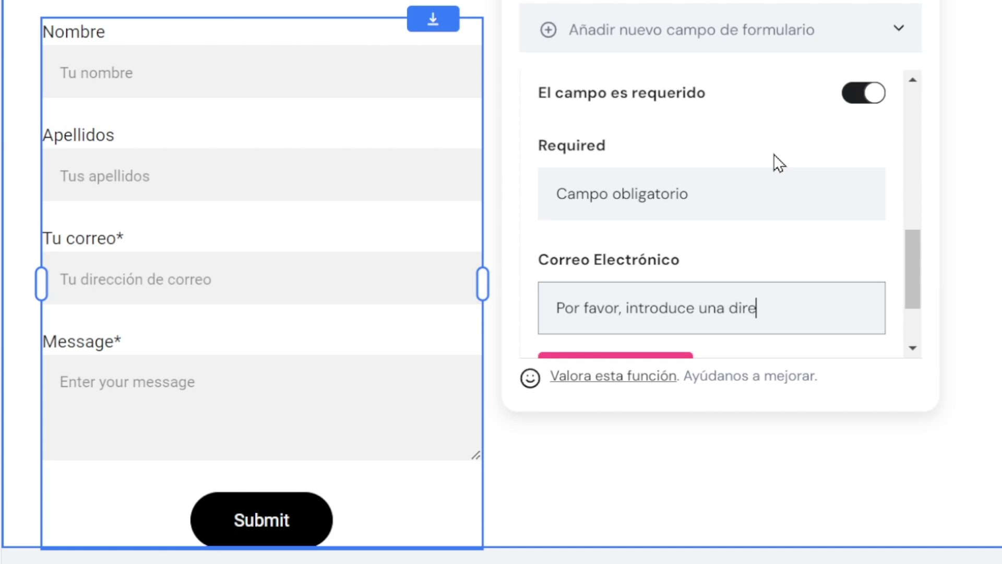
type("cción correo")
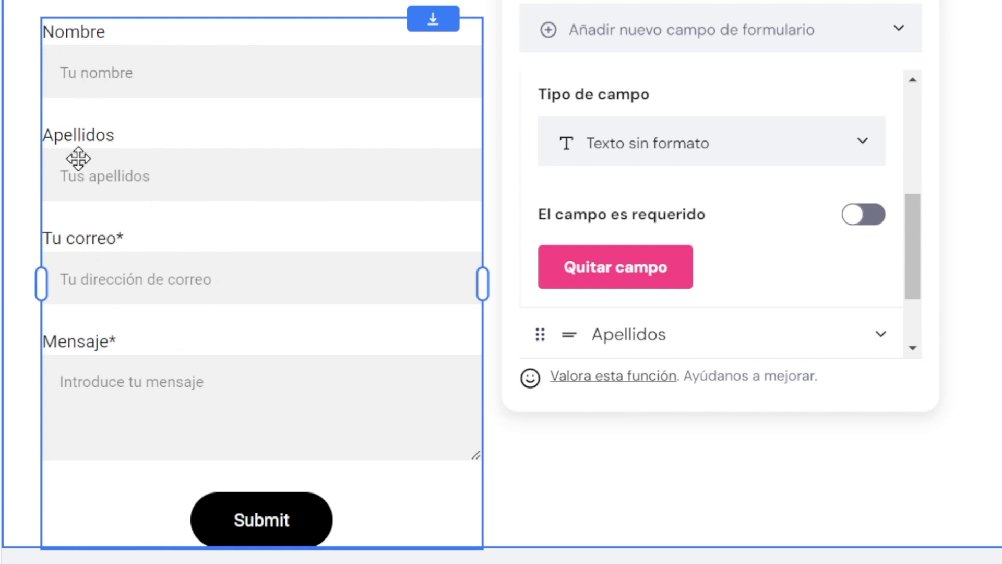
Try making the Nombre field required, and turn that option off again.
scroll(802, 259, "up", 2)
scroll(800, 259, "down", 2)
left_click(869, 215)
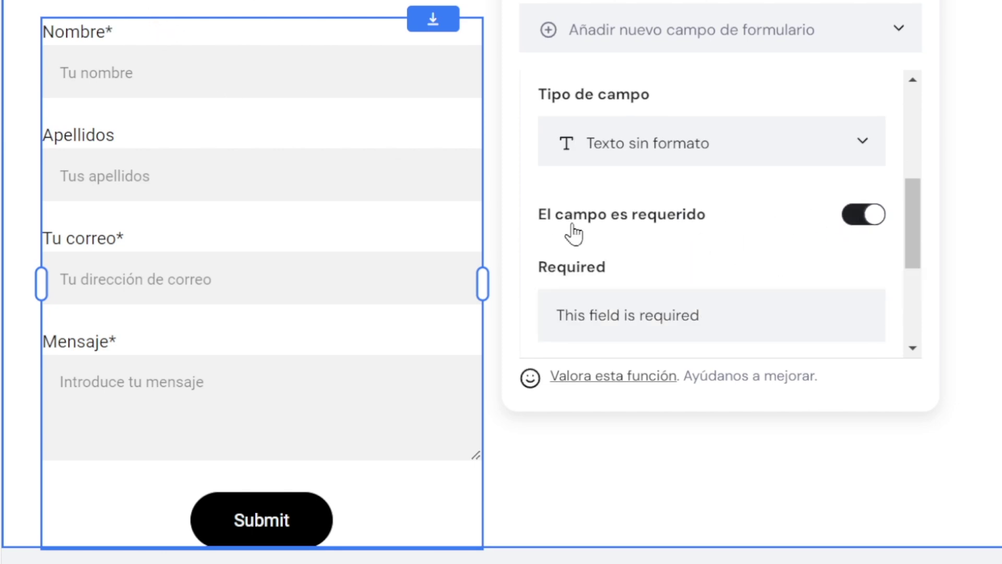
left_click(863, 216)
Remove the Apellidos field from the contact form and look over the field types that can be added.
scroll(638, 241, "down", 2)
left_click(665, 229)
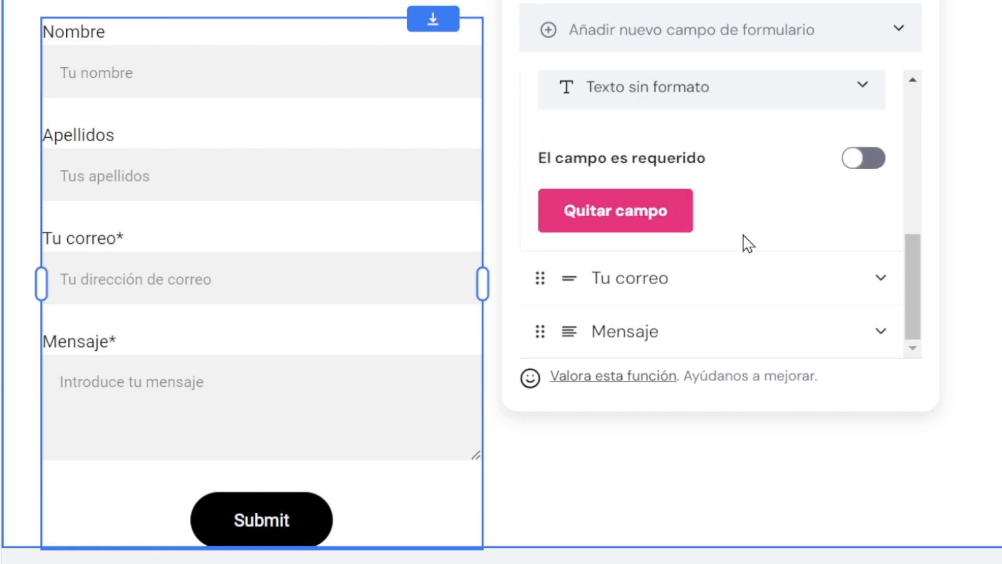
scroll(713, 182, "up", 4)
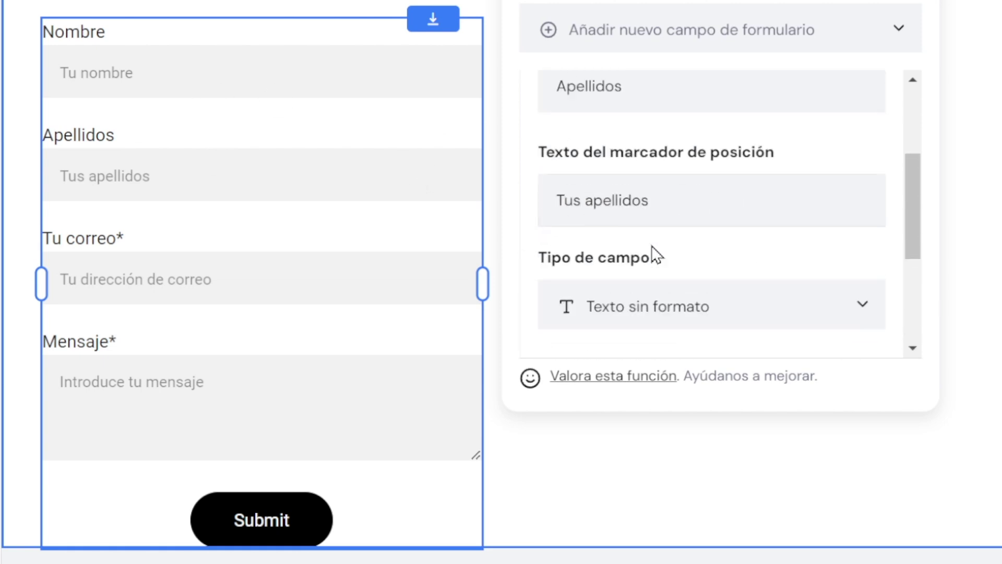
scroll(731, 278, "down", 4)
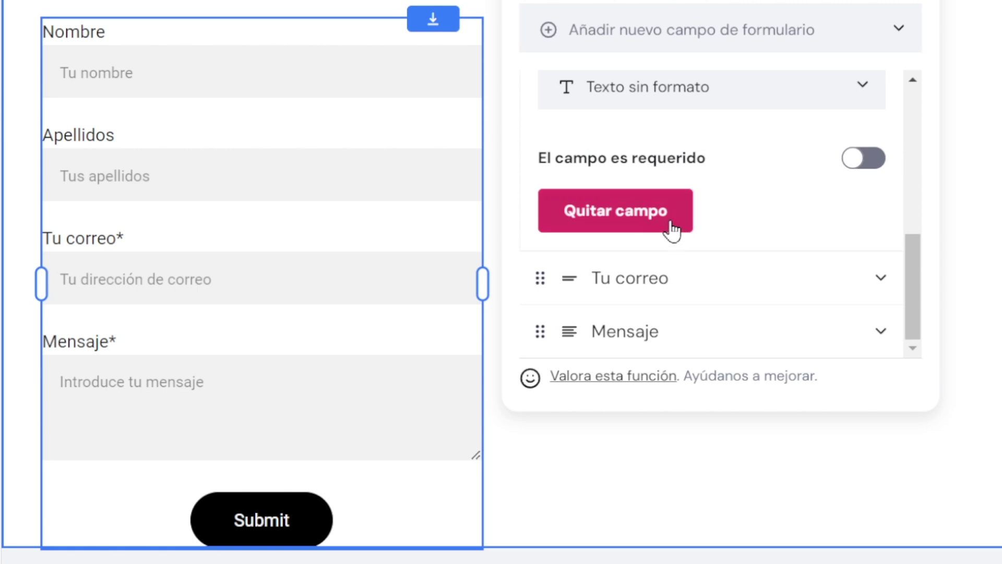
left_click(671, 225)
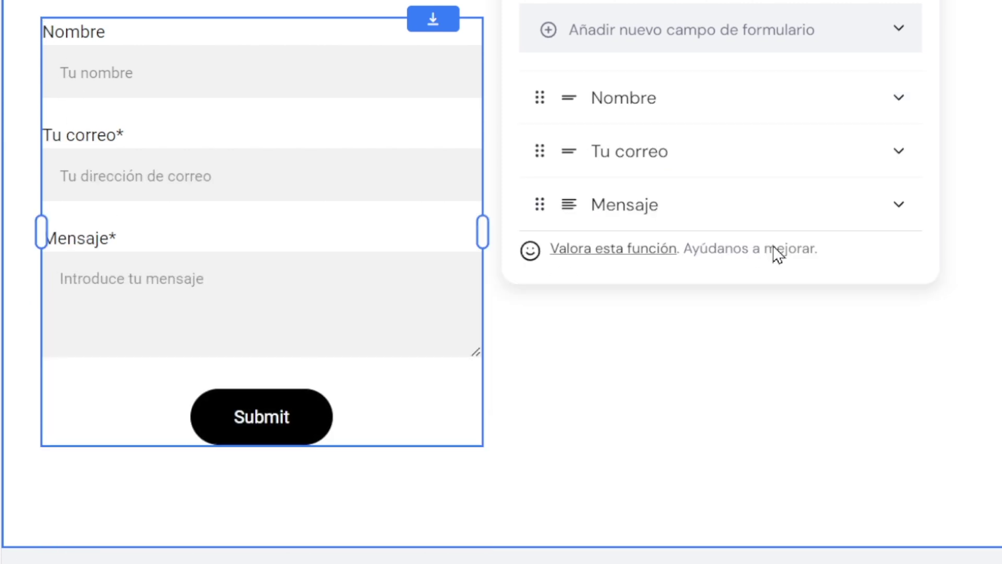
left_click(542, 31)
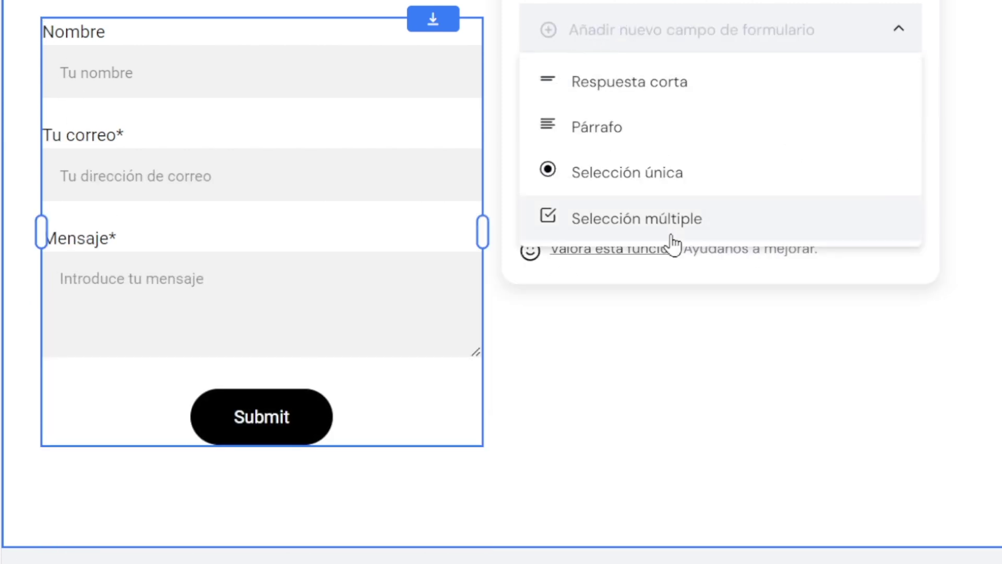
left_click(955, 423)
Set the contact form's button text to "Enviar" and the message displayed after submission to "Gracias!".
left_click(273, 418)
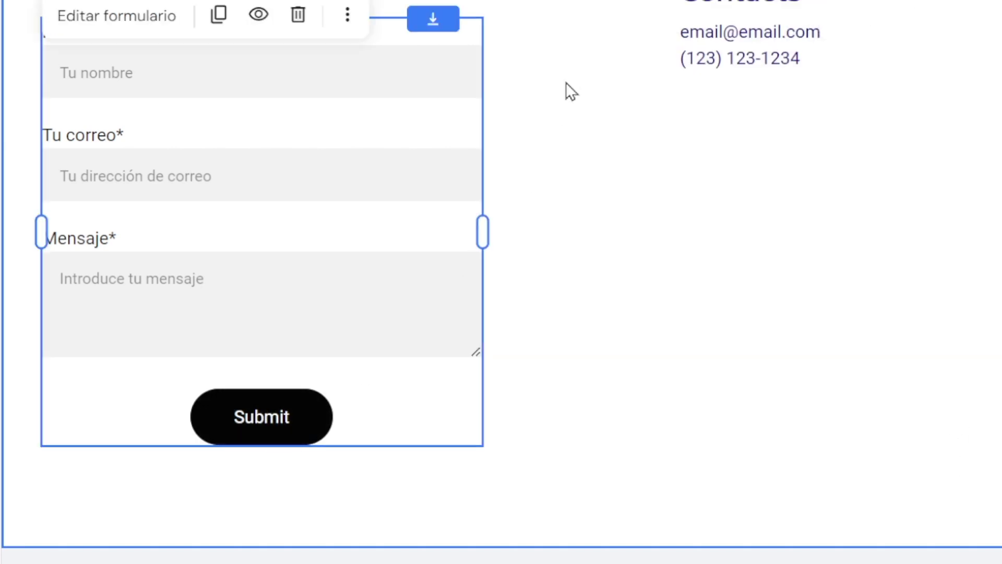
left_click(116, 16)
left_click(713, 97)
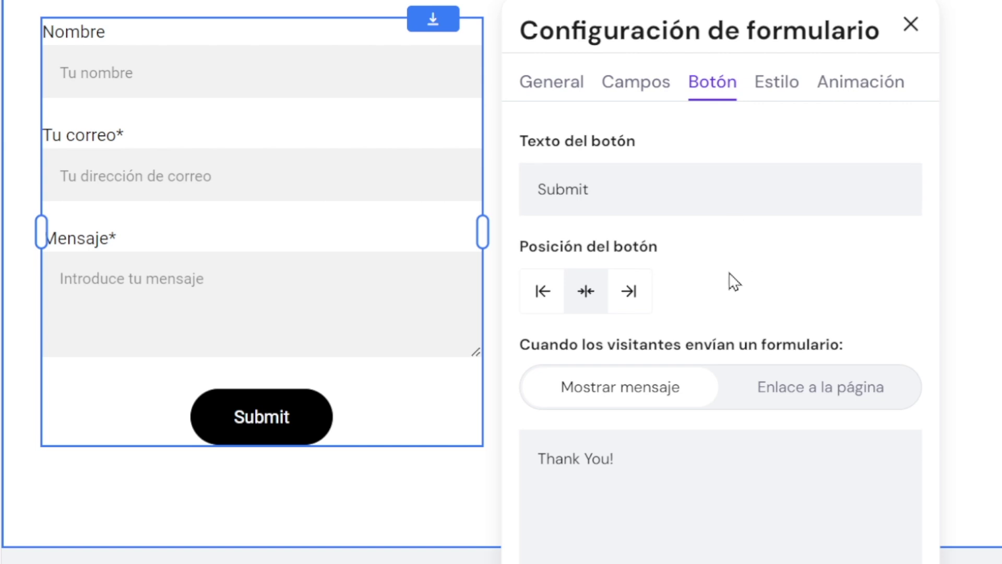
double_click(581, 192)
type("Enviar")
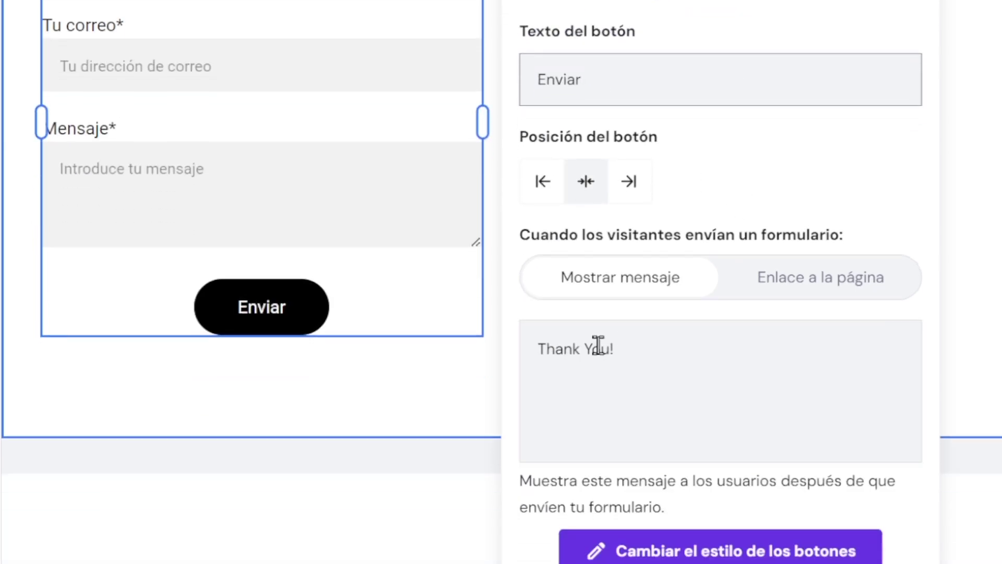
triple_click(598, 457)
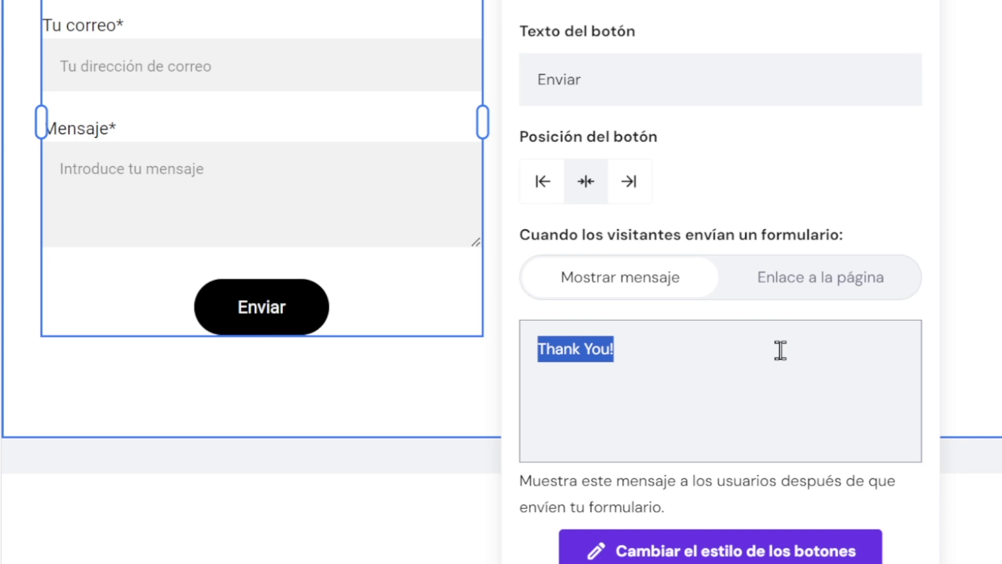
type("Gracias!")
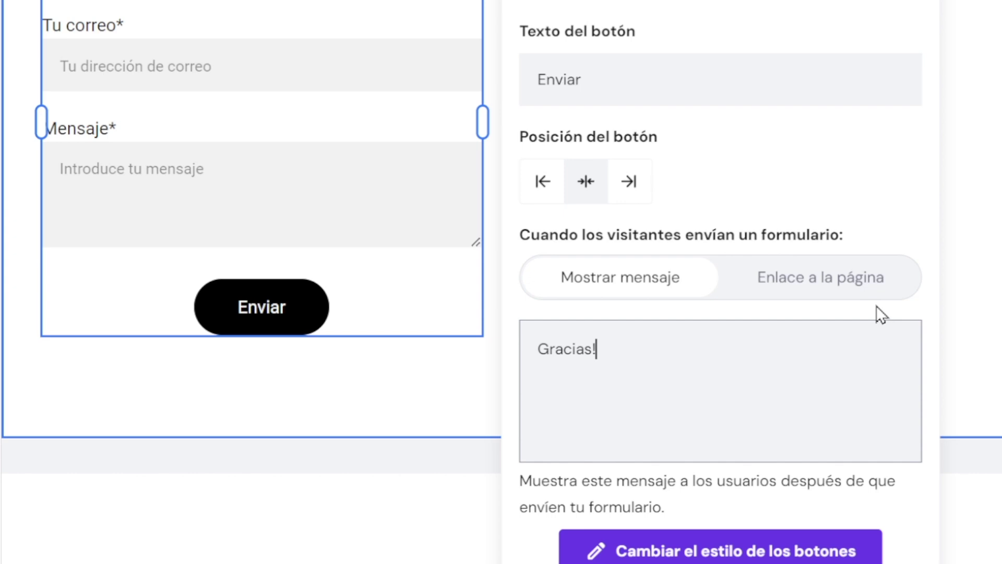
Set the form's post-submission action to Enlace a la página and look over its style and animation options.
left_click(810, 271)
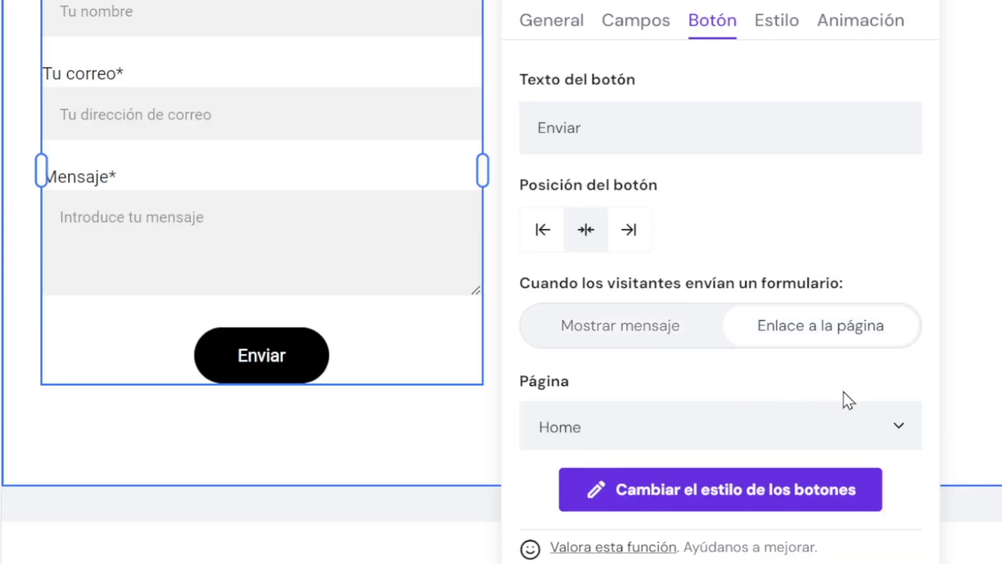
left_click(777, 21)
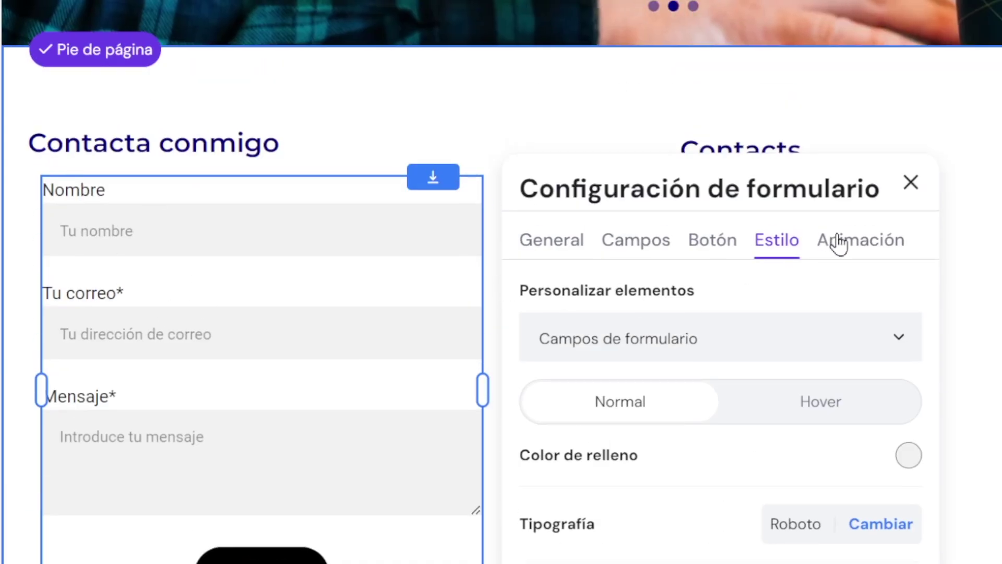
left_click(870, 254)
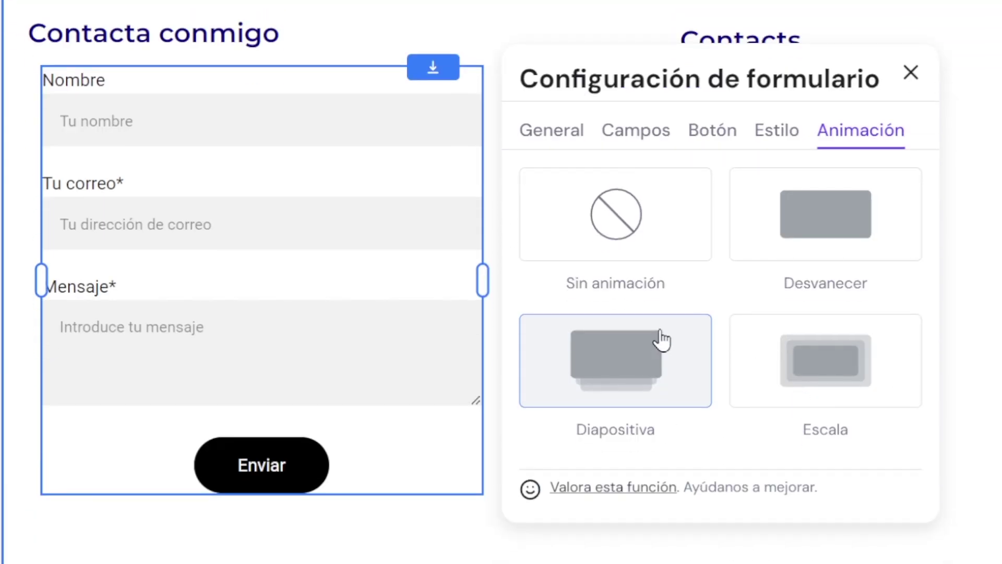
left_click(911, 72)
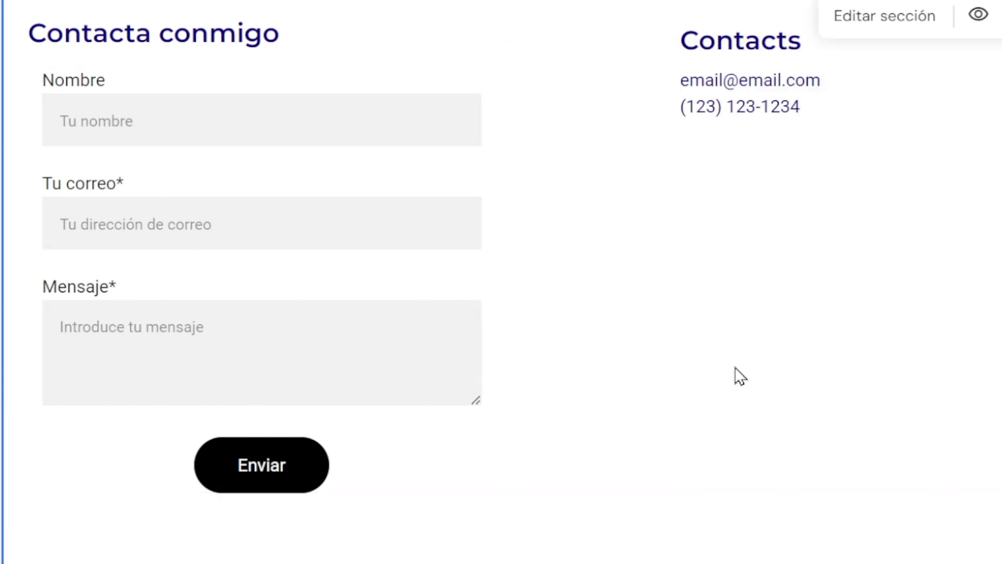
scroll(671, 353, "up", 4)
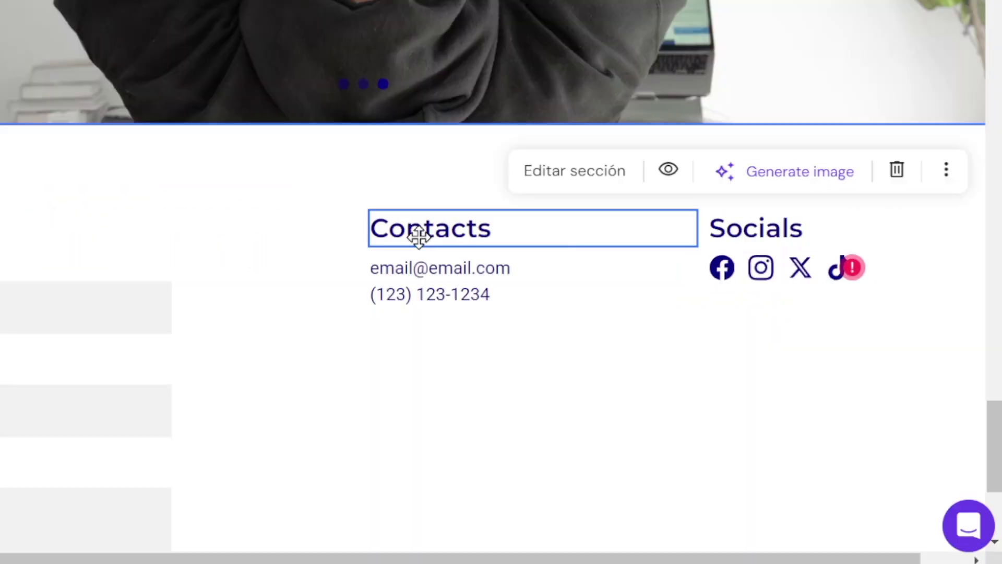
Delete the Contacts heading, the e-mail address and the phone number from the footer.
left_click(420, 236)
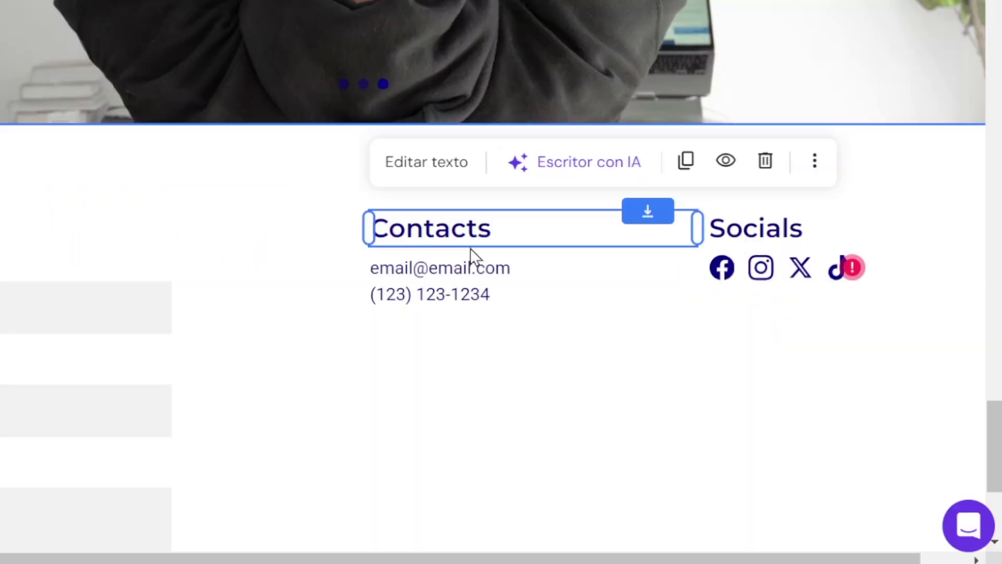
key("Delete")
left_click(431, 256)
key("Delete")
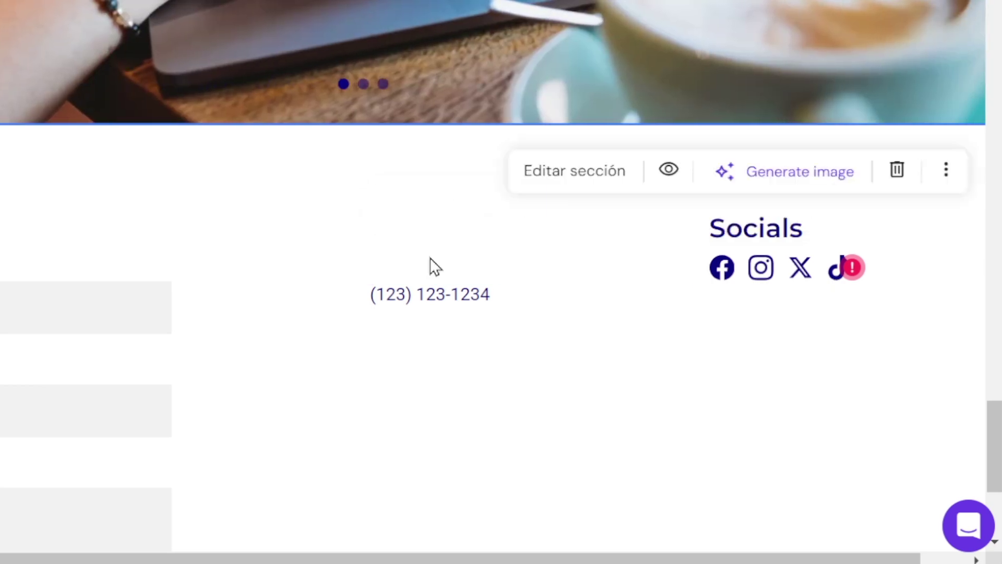
left_click(445, 297)
key("Delete")
Change the footer's Socials heading to "Redes sociales".
left_click(758, 234)
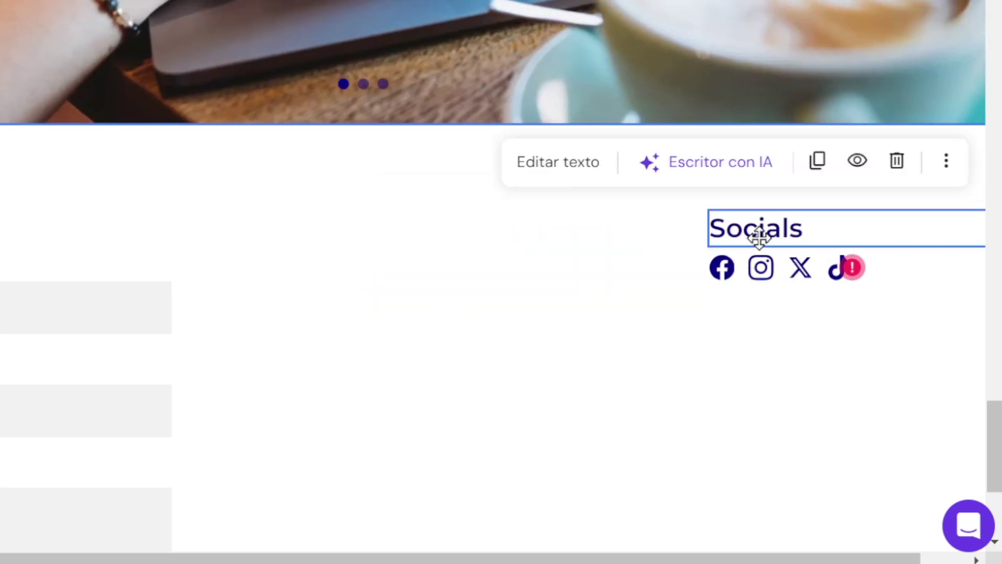
left_click(759, 234)
left_click(790, 230)
type("e")
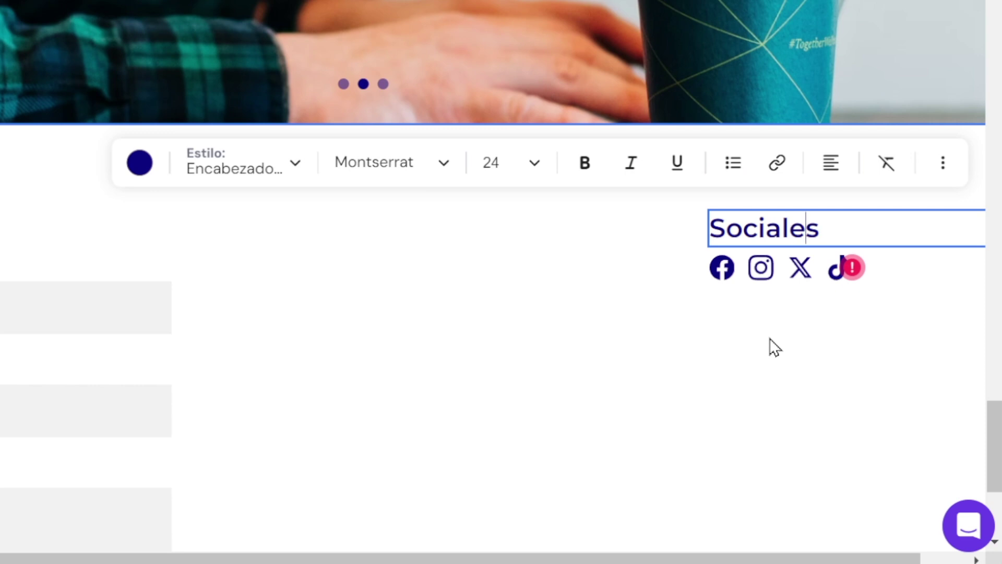
left_click(729, 230)
key("BackSpace")
type("Redes s")
Open the footer's social icon settings and look over how the Facebook and Instagram links are edited and new links are added.
left_click(761, 268)
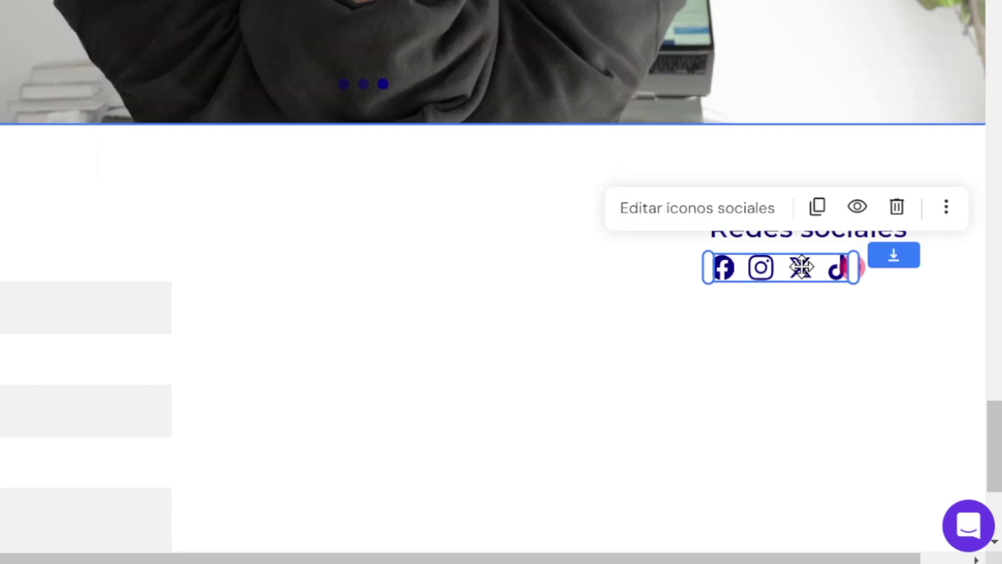
left_click(742, 219)
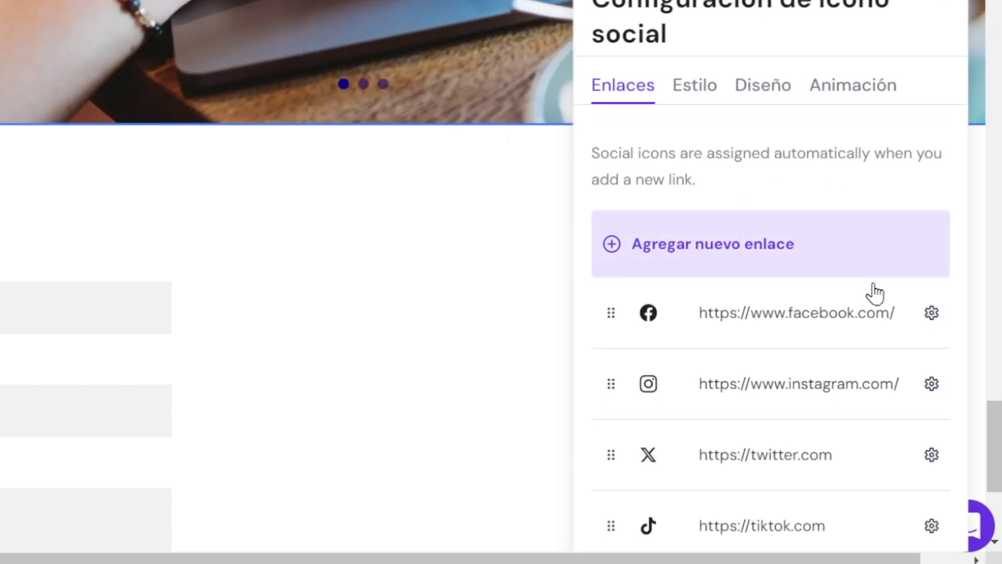
left_click(836, 314)
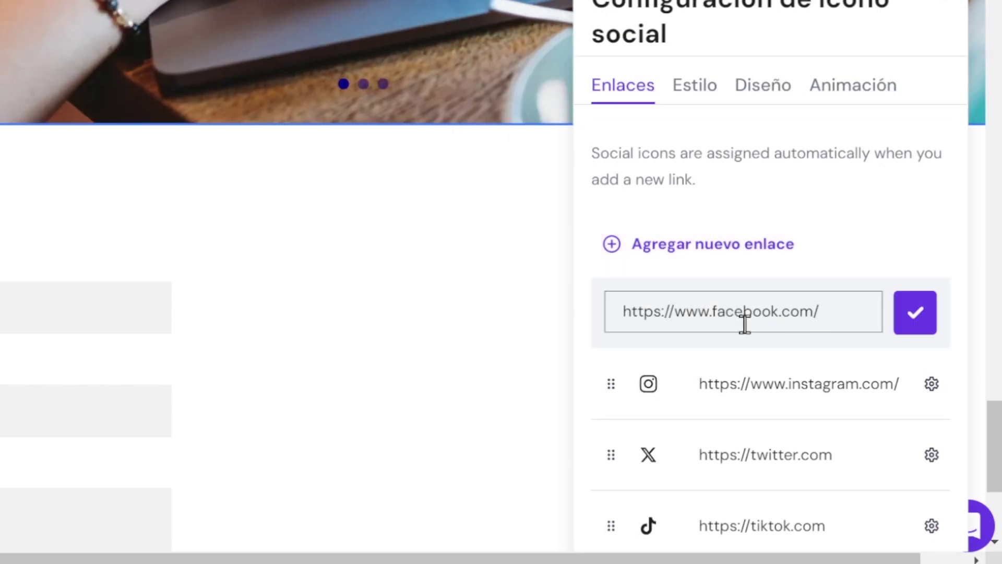
left_click(792, 394)
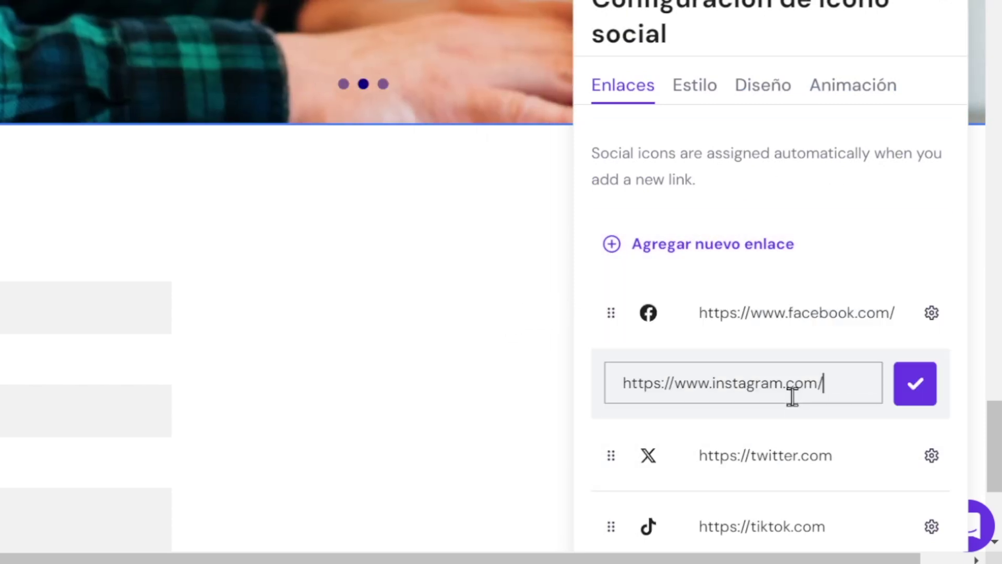
scroll(681, 438, "down", 4)
scroll(741, 408, "up", 2)
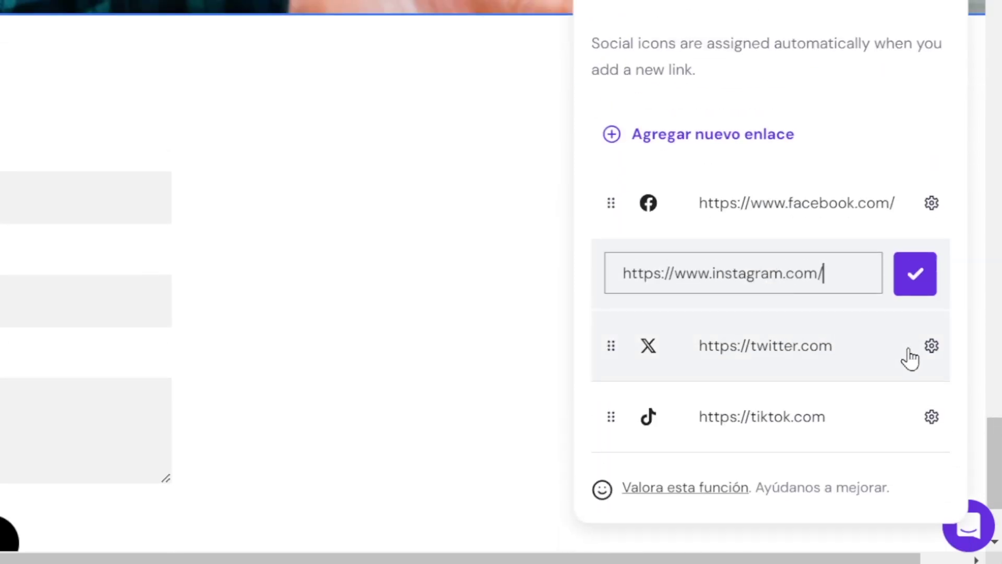
left_click(761, 140)
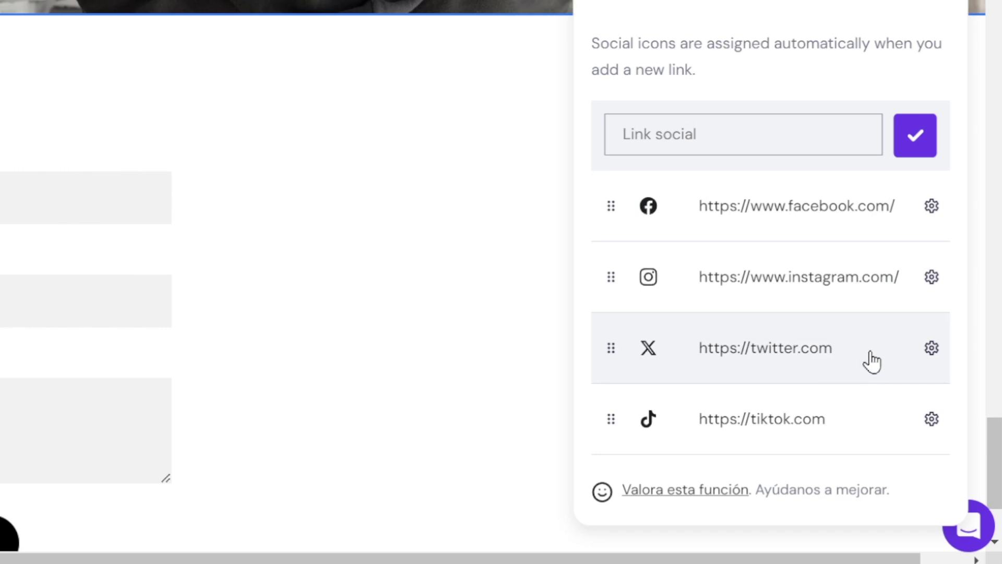
Remove the Twitter link from the footer's social icons and leave the icon settings.
left_click(929, 350)
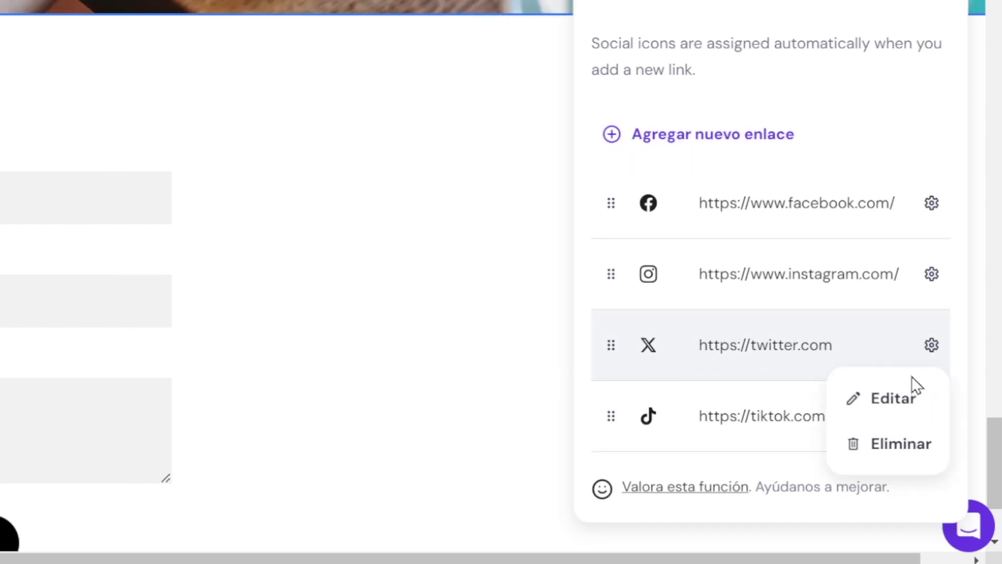
left_click(927, 445)
left_click(500, 166)
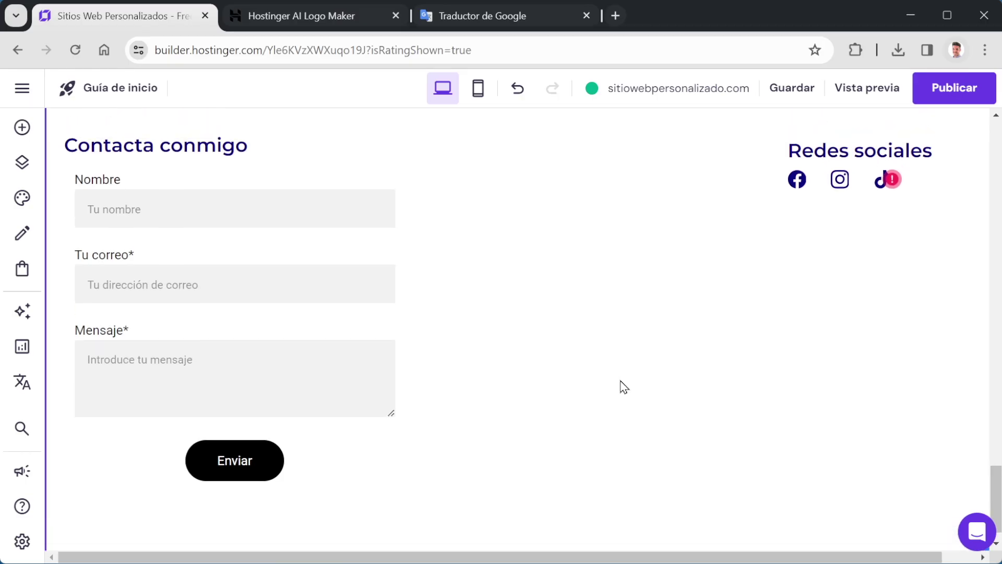
Move the Contacta conmigo heading and the contact form toward the center of the footer.
scroll(624, 386, "up", 2)
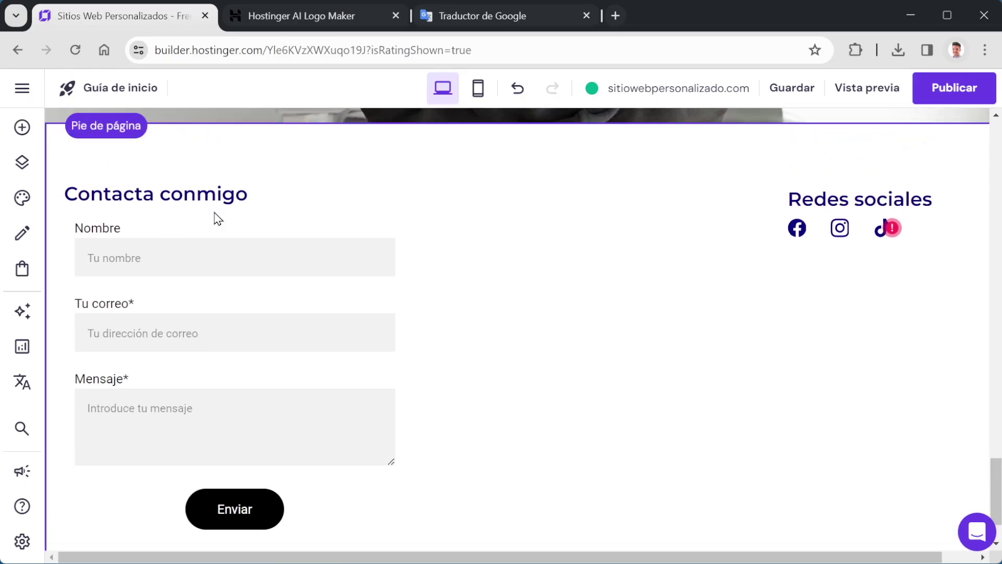
left_click_drag(212, 199, 492, 205)
left_click_drag(246, 291, 524, 287)
left_click(734, 331)
Switch to the mobile version of the page and shrink the oversized logo image in its first section.
scroll(770, 468, "up", 15)
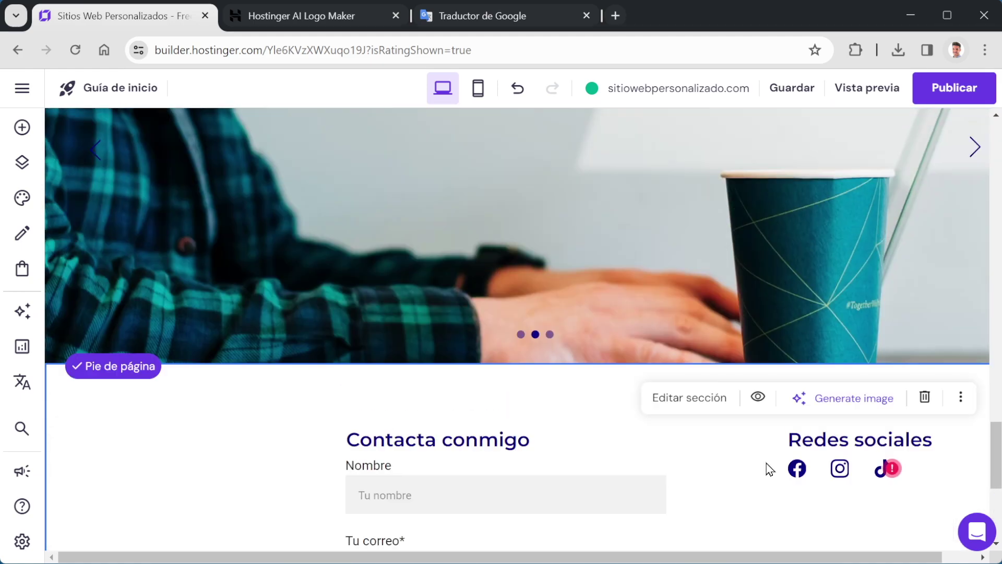
scroll(781, 465, "up", 15)
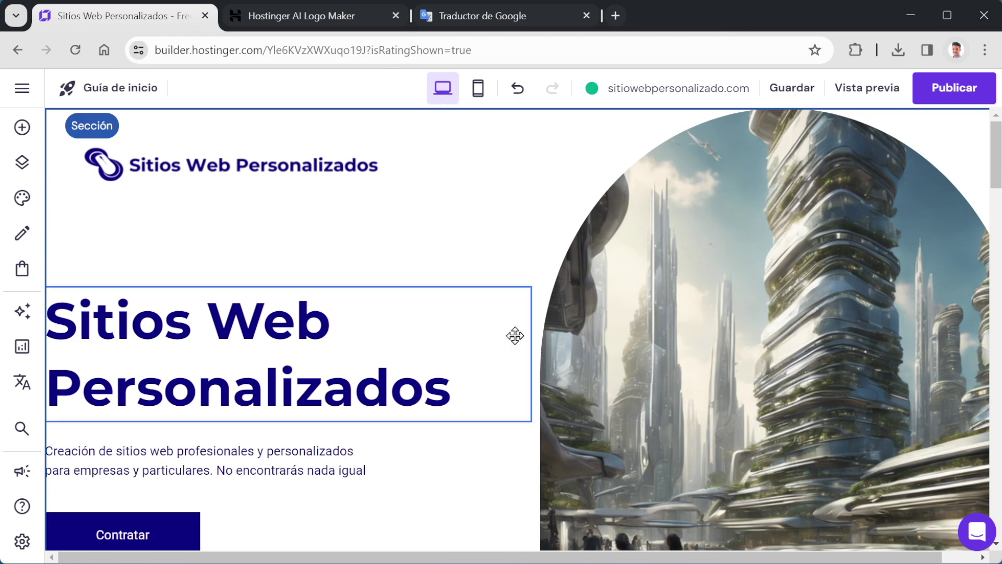
scroll(514, 336, "down", 8)
scroll(521, 340, "up", 10)
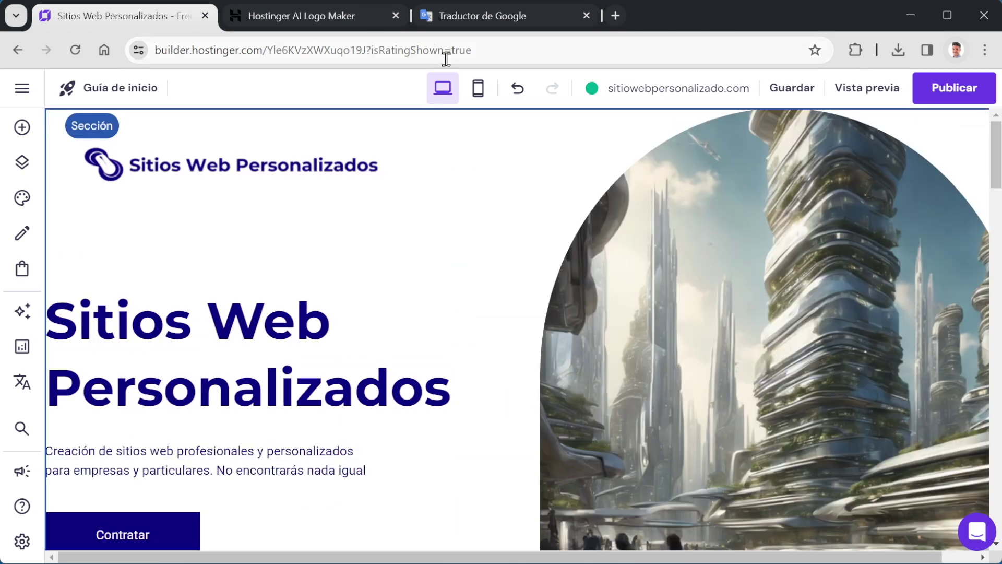
left_click(478, 89)
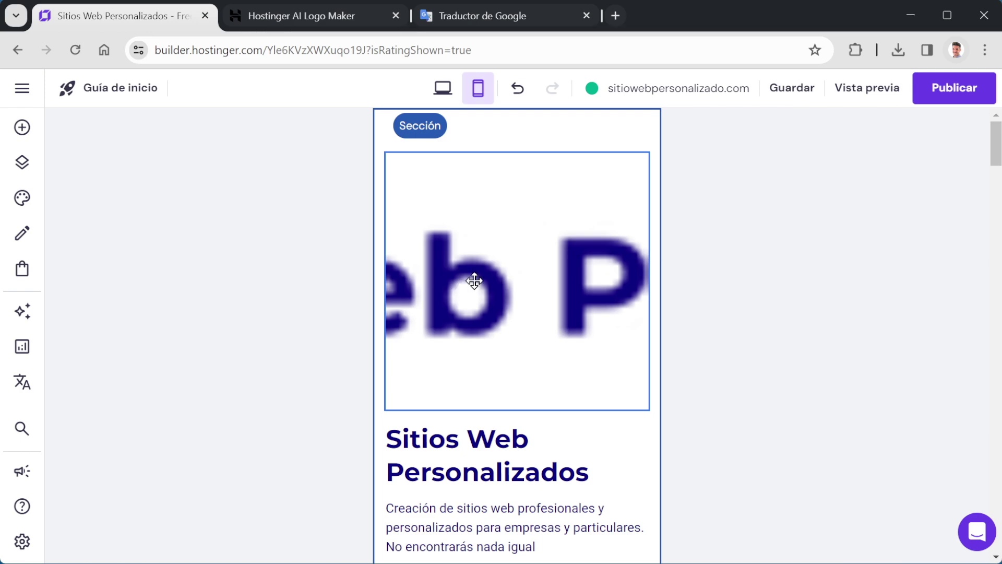
scroll(426, 425, "down", 4)
scroll(431, 422, "up", 4)
left_click(438, 302)
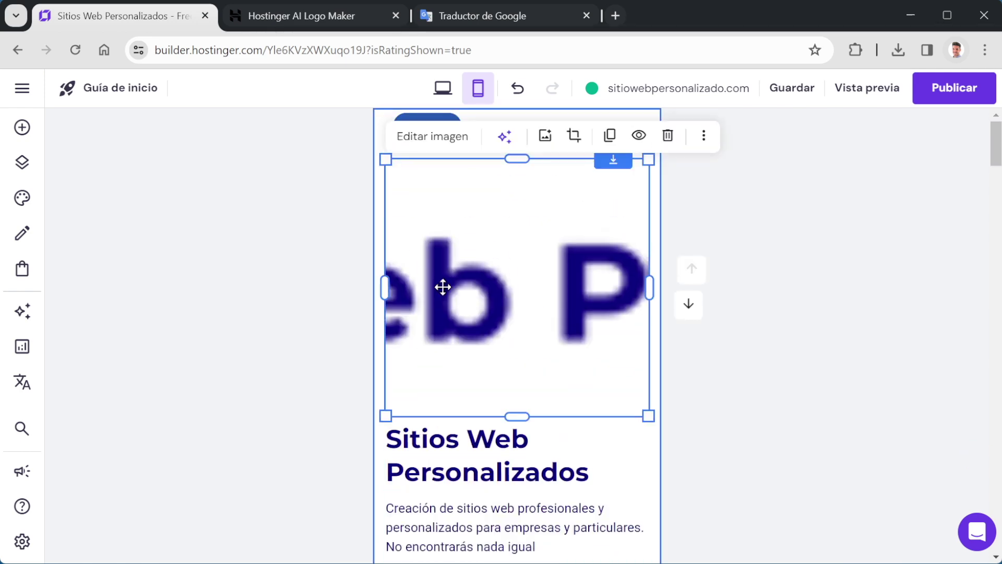
left_click_drag(385, 159, 521, 390)
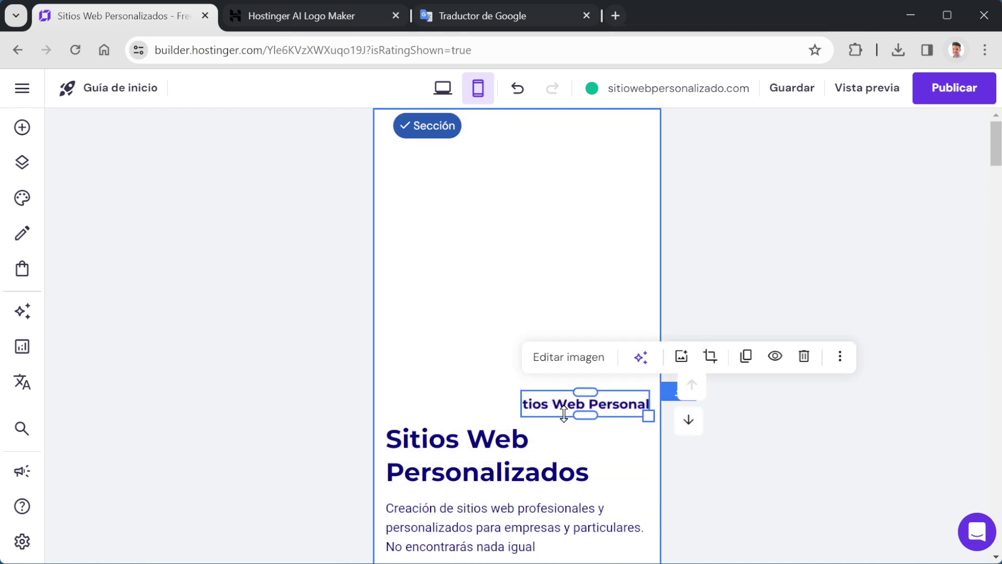
Enlarge the editor view, then move the mobile logo up and widen it to show more of the logo.
key("ctrl+plus")
key("ctrl+plus")
left_click_drag(569, 261, 689, 250)
mouse_move(440, 271)
left_mouse_down()
mouse_move(376, 277)
mouse_move(374, 297)
mouse_move(446, 264)
left_mouse_up()
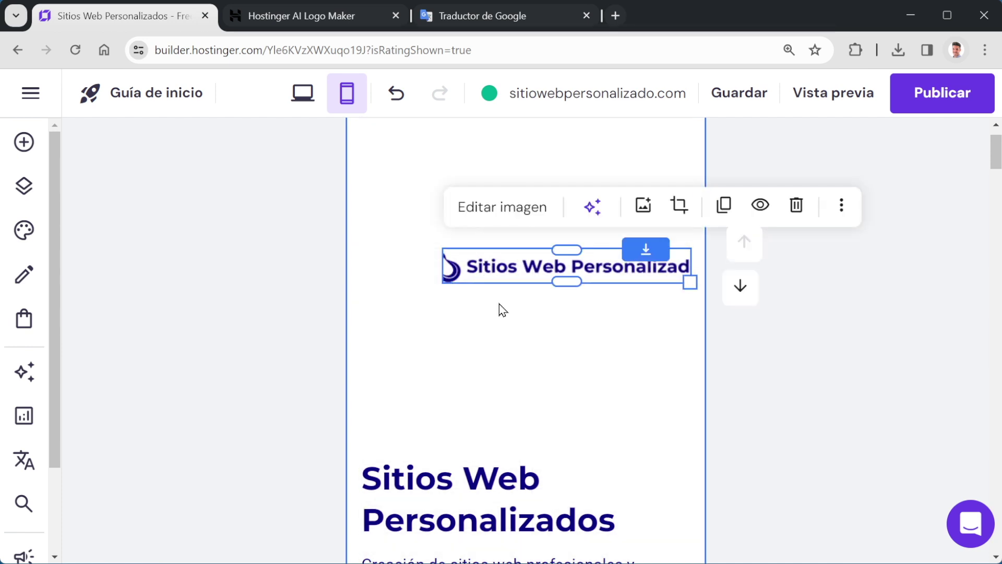
In the mobile footer, move the contact form up so it sits directly under the Contacta conmigo heading.
scroll(691, 402, "down", 12)
scroll(690, 402, "down", 3)
scroll(566, 437, "down", 5)
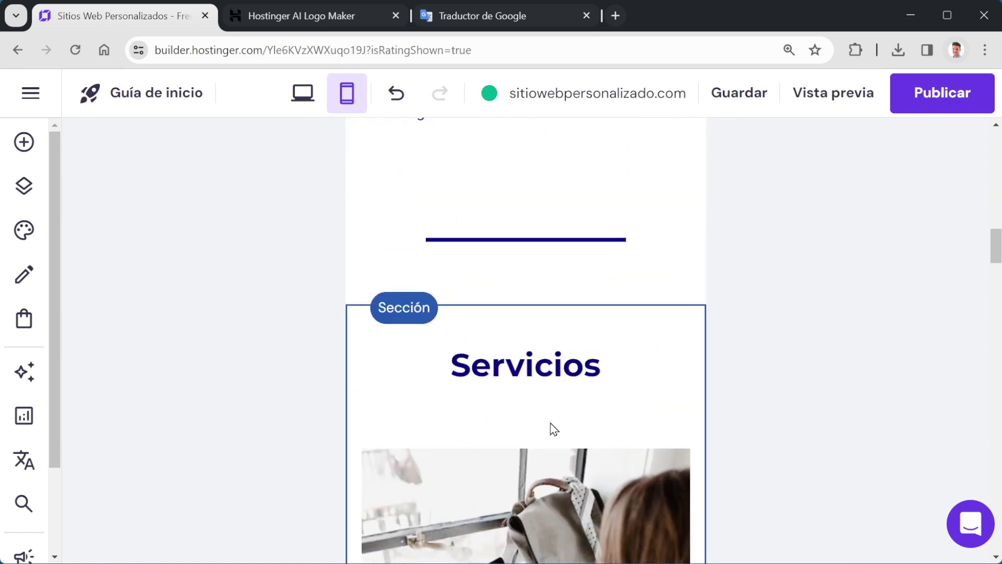
scroll(553, 428, "down", 15)
scroll(549, 419, "down", 15)
scroll(549, 412, "down", 15)
scroll(549, 412, "down", 6)
scroll(455, 291, "down", 4)
scroll(459, 292, "up", 5)
left_click_drag(455, 543, 462, 373)
scroll(546, 436, "down", 2)
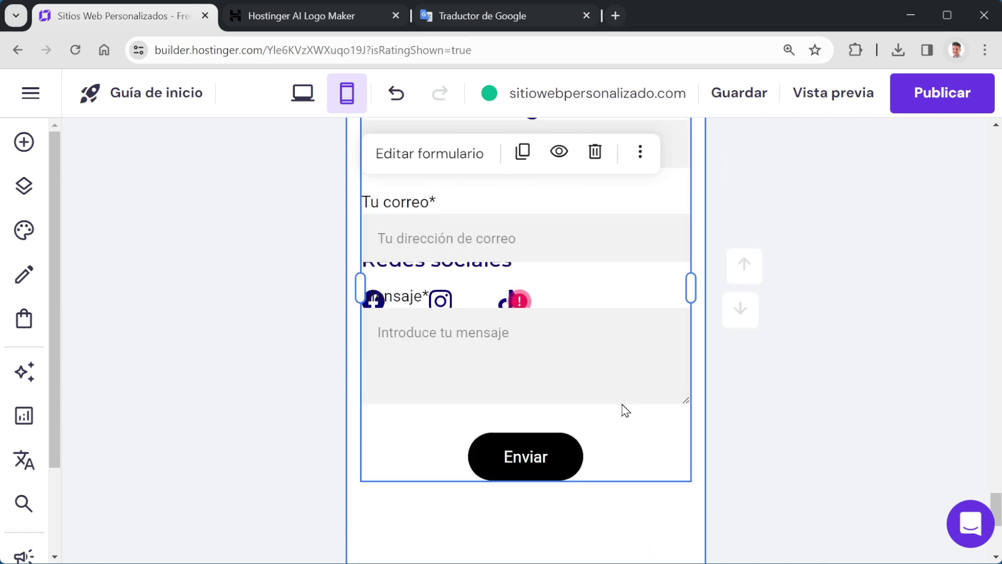
Move the Redes sociales heading and social icons below the contact form's Enviar button in the mobile footer.
left_click_drag(494, 300, 570, 414)
scroll(574, 402, "up", 5)
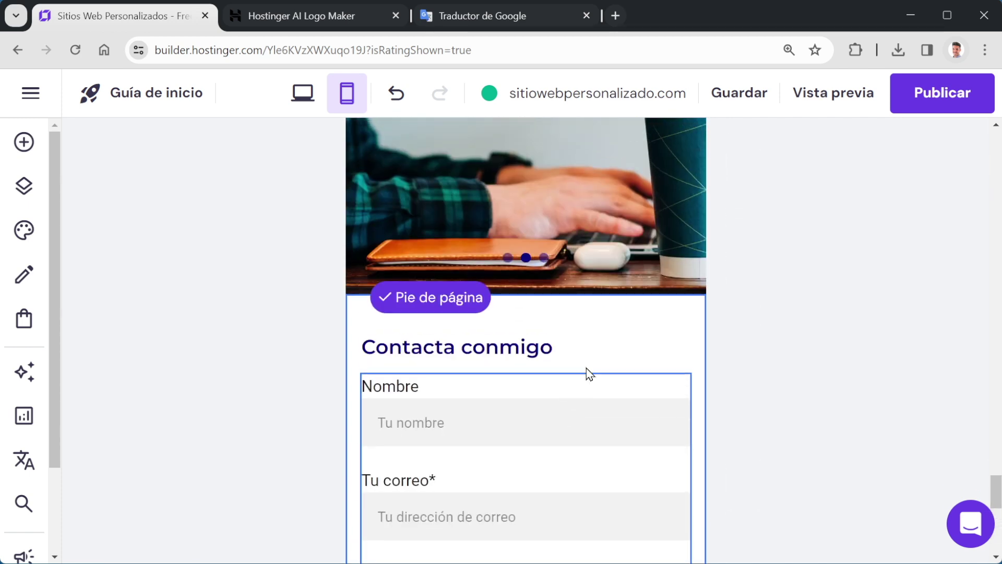
left_click(608, 335)
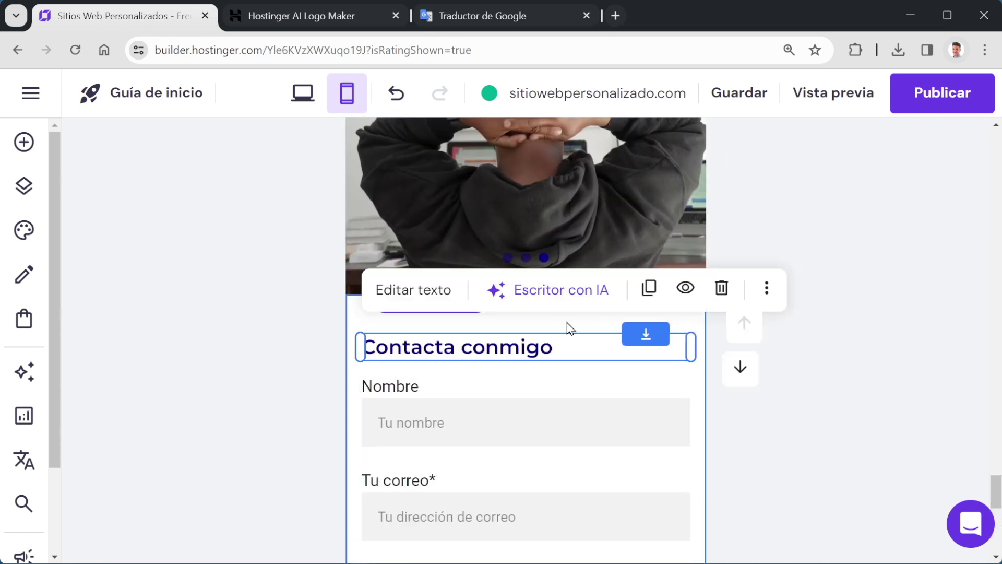
scroll(584, 491, "down", 10)
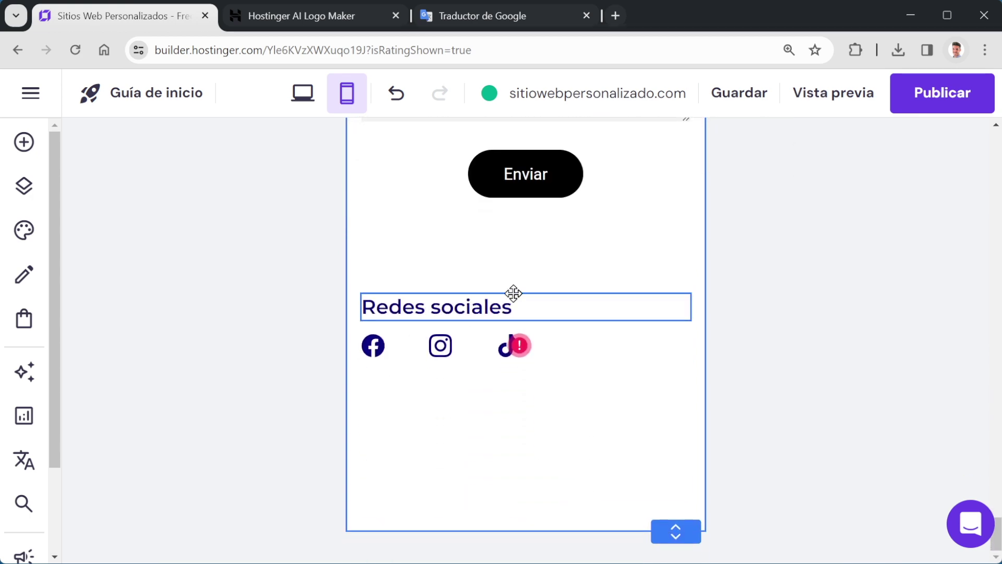
Slightly reduce the height of the slideshow section above the mobile footer.
scroll(550, 381, "up", 10)
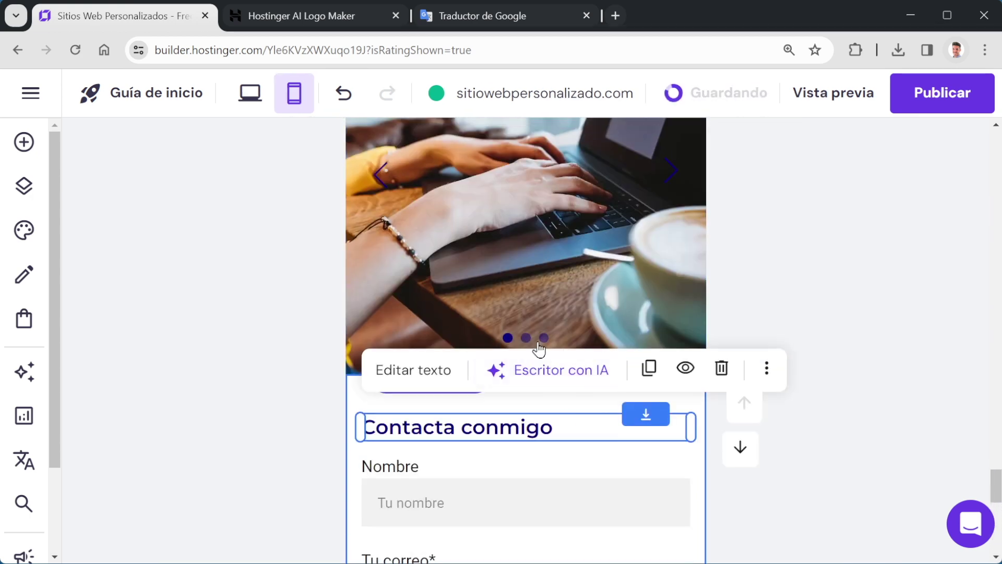
left_click(510, 410)
mouse_move(674, 372)
left_mouse_down()
mouse_move(679, 440)
mouse_move(668, 194)
mouse_move(644, 362)
mouse_move(638, 204)
mouse_move(649, 396)
mouse_move(651, 271)
mouse_move(675, 362)
left_mouse_up()
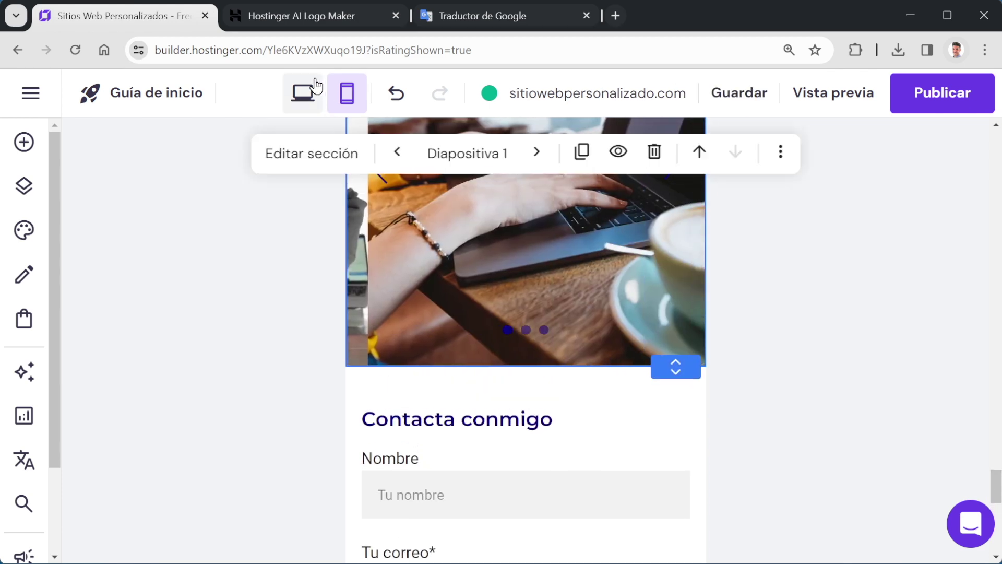
Return to the desktop version of the page and publish the website.
left_click(303, 93)
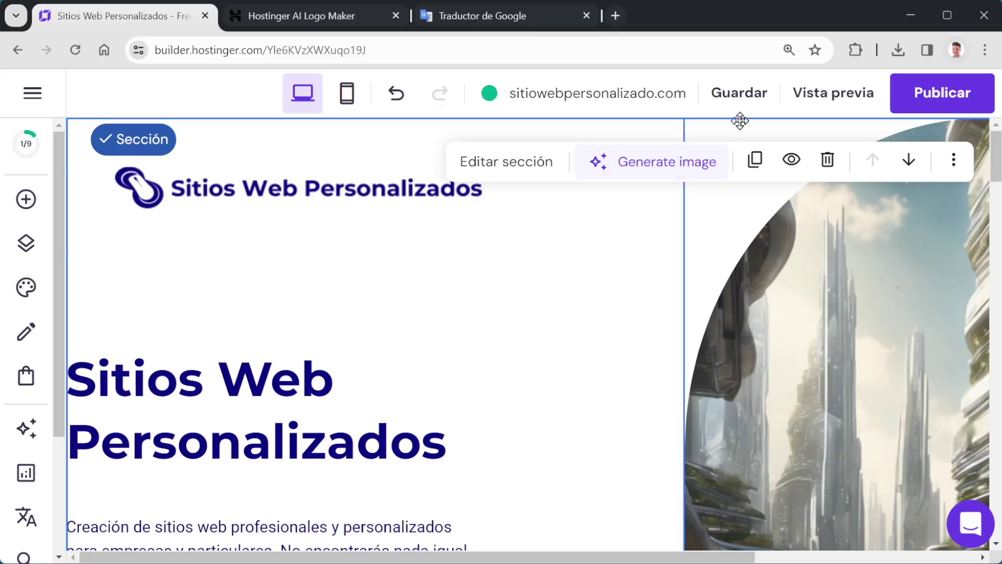
mouse_move(736, 104)
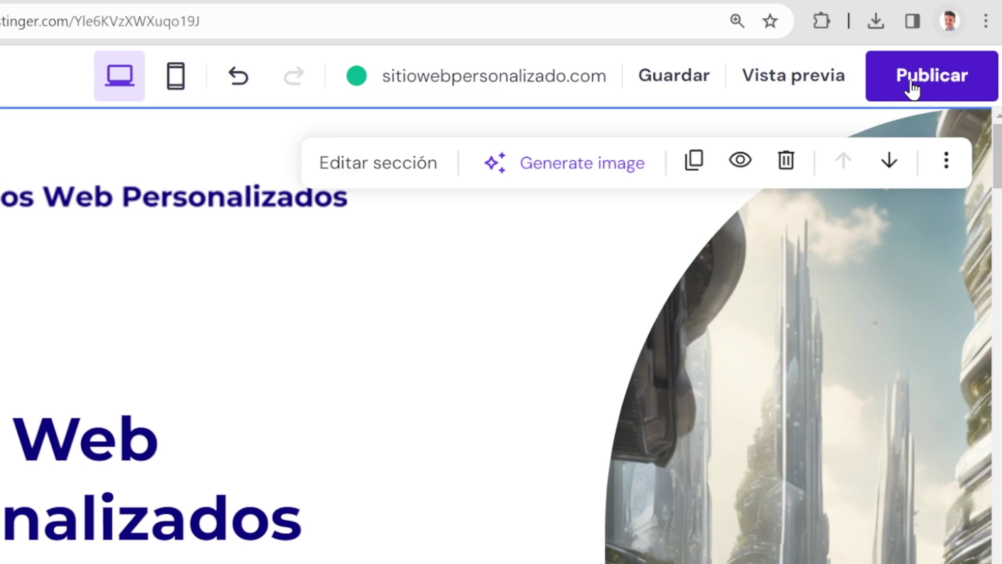
mouse_move(912, 89)
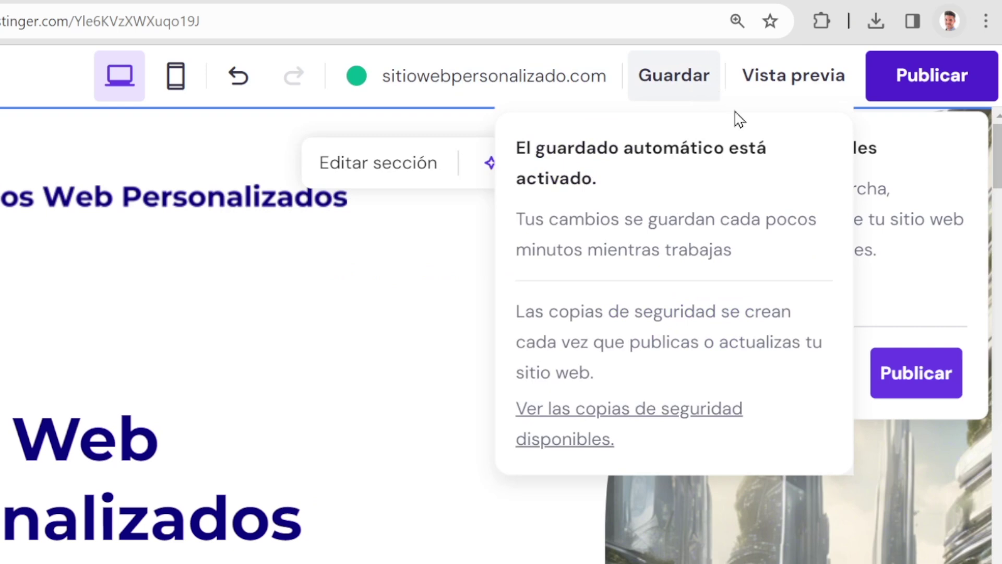
left_click(944, 395)
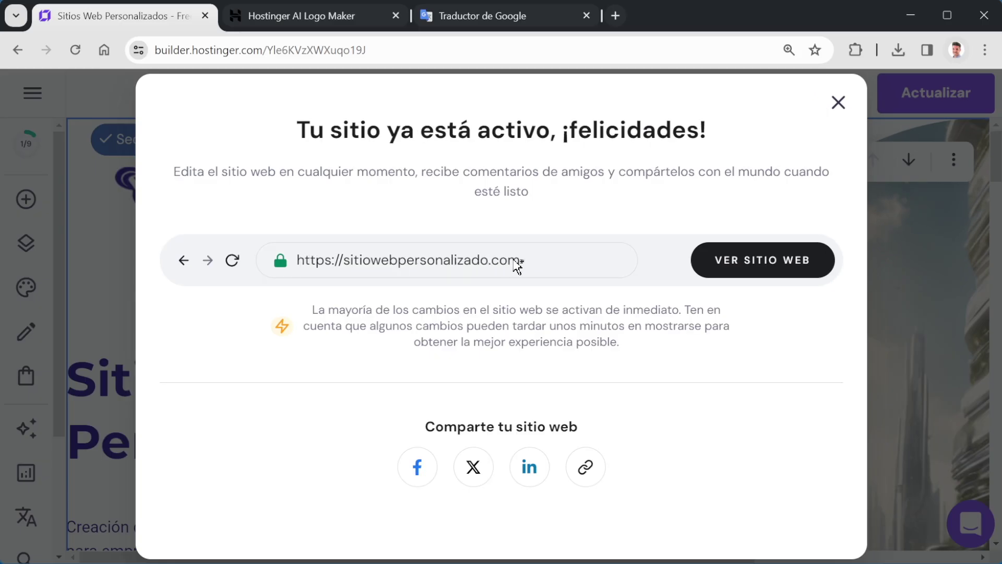
Open the published website from the confirmation dialog and look over its first sections.
left_click(728, 260)
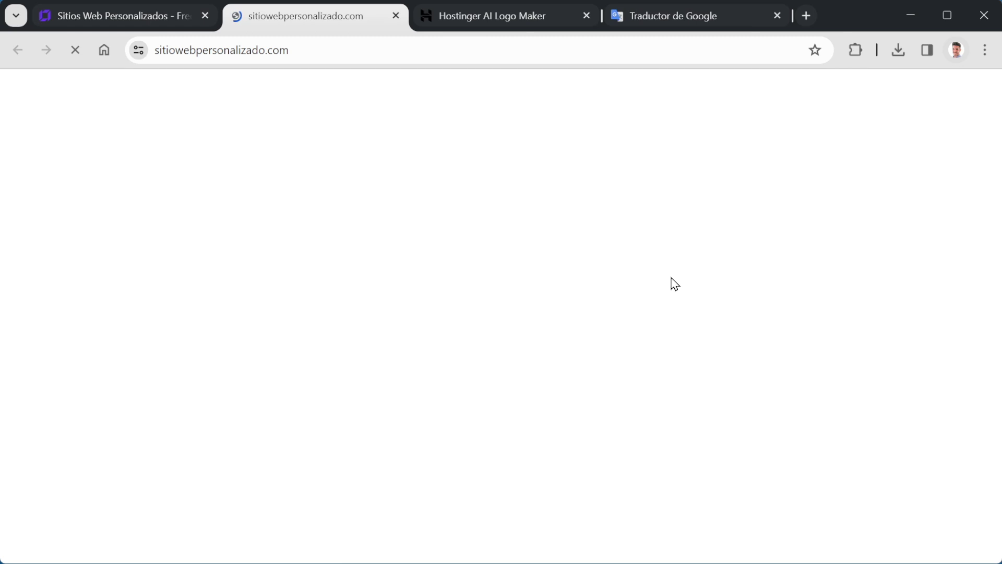
scroll(351, 304, "down", 4)
scroll(355, 305, "up", 2)
scroll(354, 304, "up", 2)
scroll(353, 304, "down", 8)
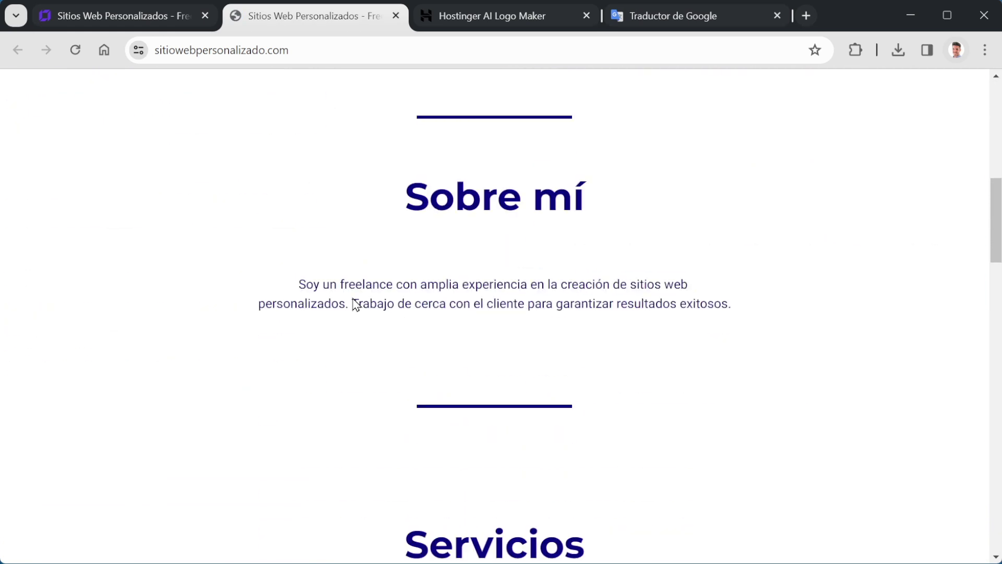
Return to the website builder and open the media library to replace the dog image above Diseño de Blogs.
key("ctrl+shift+Tab")
scroll(493, 381, "down", 7)
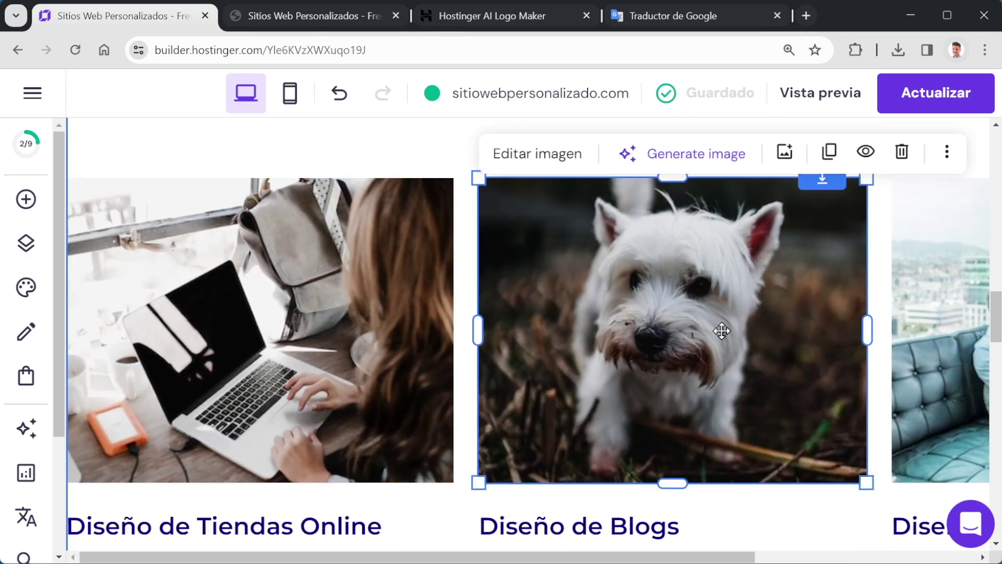
left_click_drag(498, 556, 677, 552)
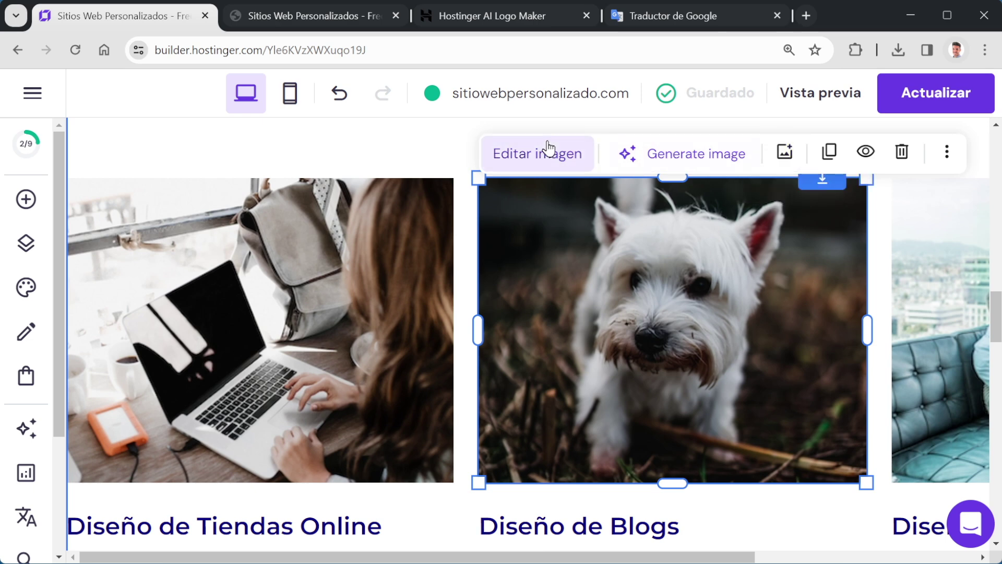
left_click(539, 153)
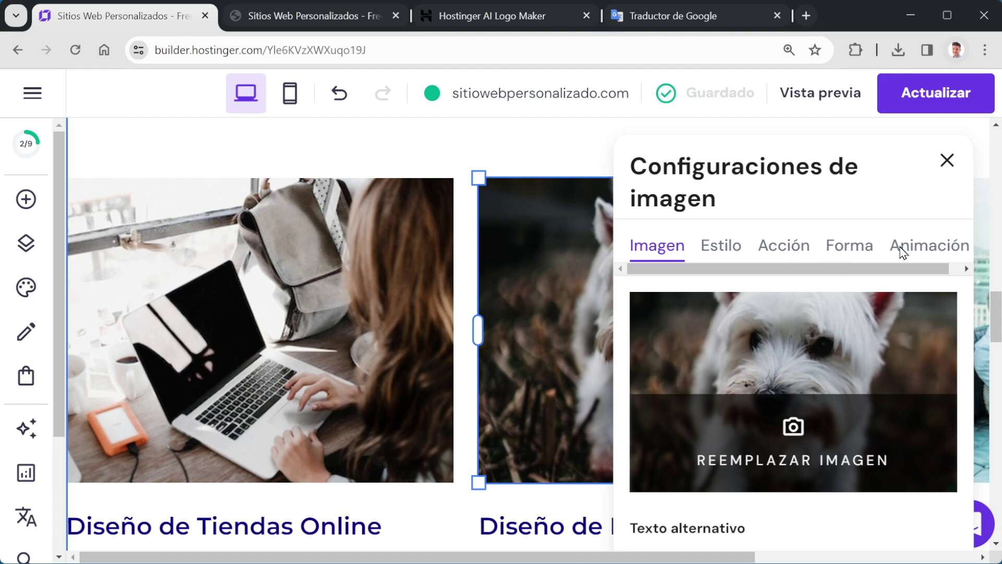
left_click(792, 454)
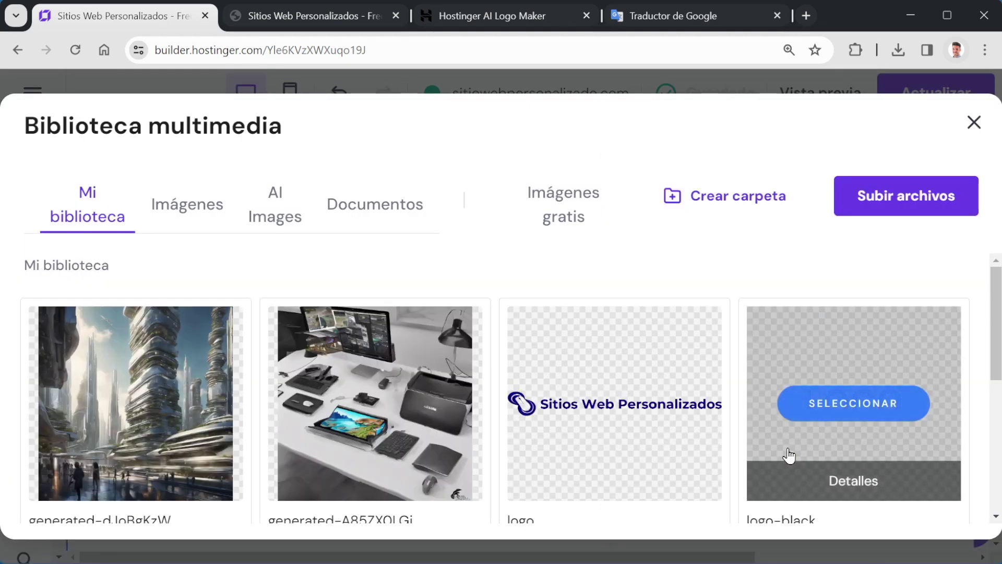
Look through the library's Imágenes and AI Images collections, and search the free images for "ordenador".
left_click(176, 209)
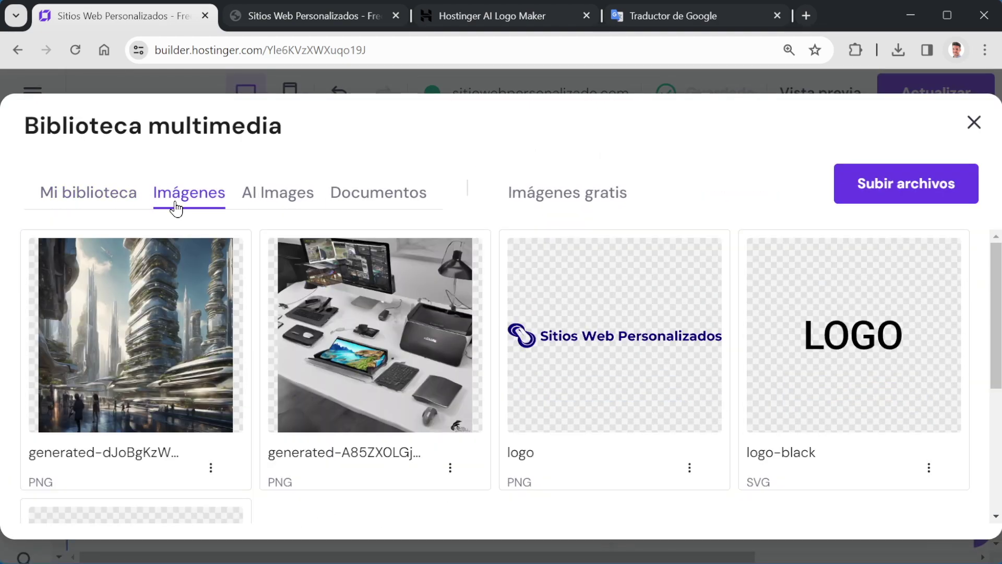
left_click(297, 203)
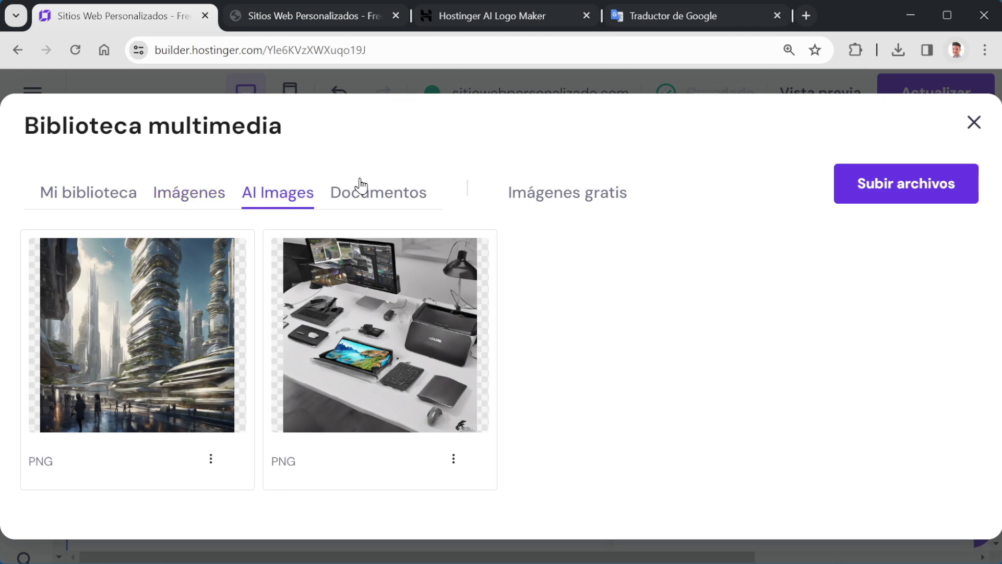
left_click(616, 202)
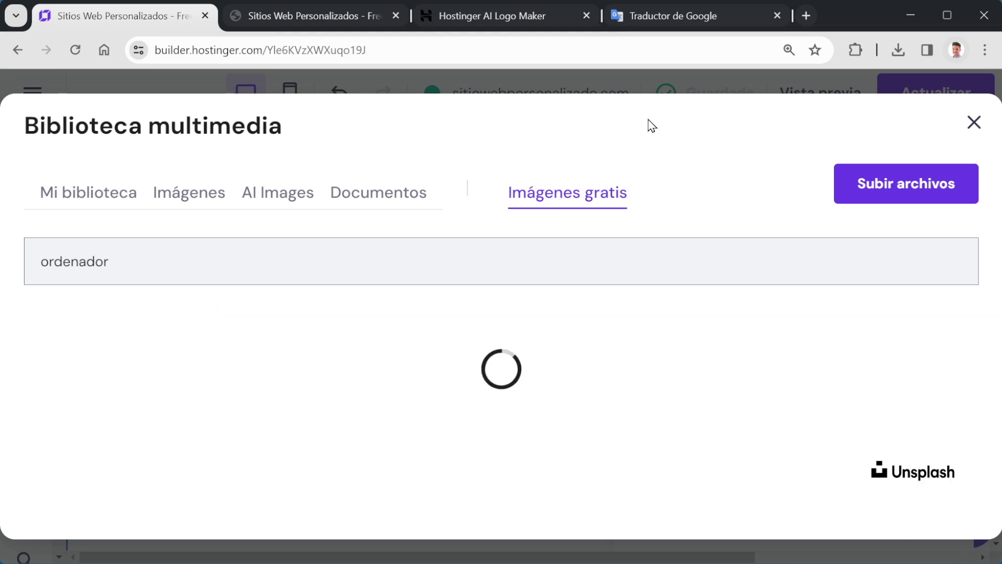
Replace the dog image with the free overhead photo of a white desk with a laptop, smartphone and monitor.
key("ctrl+0")
scroll(386, 382, "down", 2)
scroll(391, 382, "up", 2)
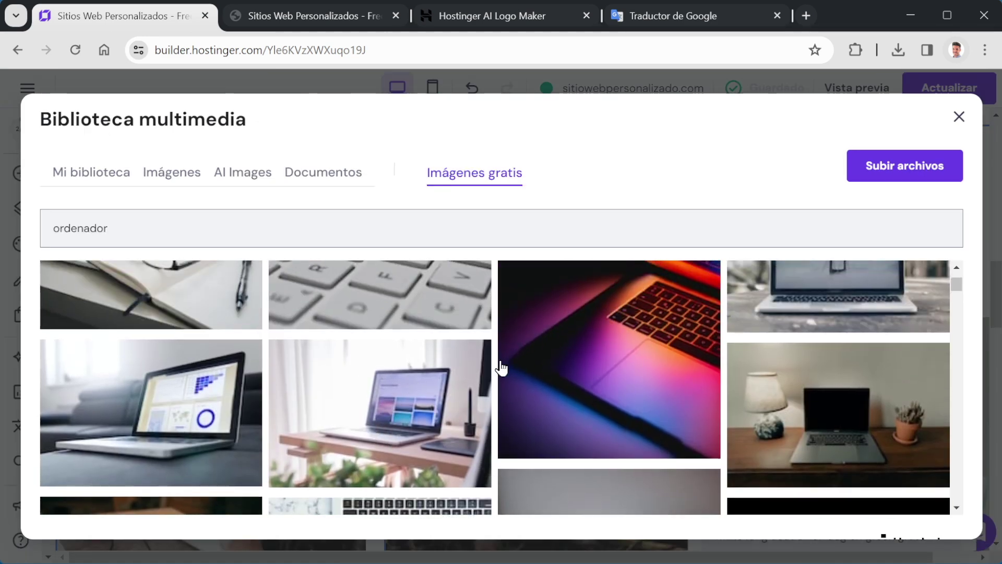
scroll(502, 369, "down", 2)
scroll(590, 418, "down", 3)
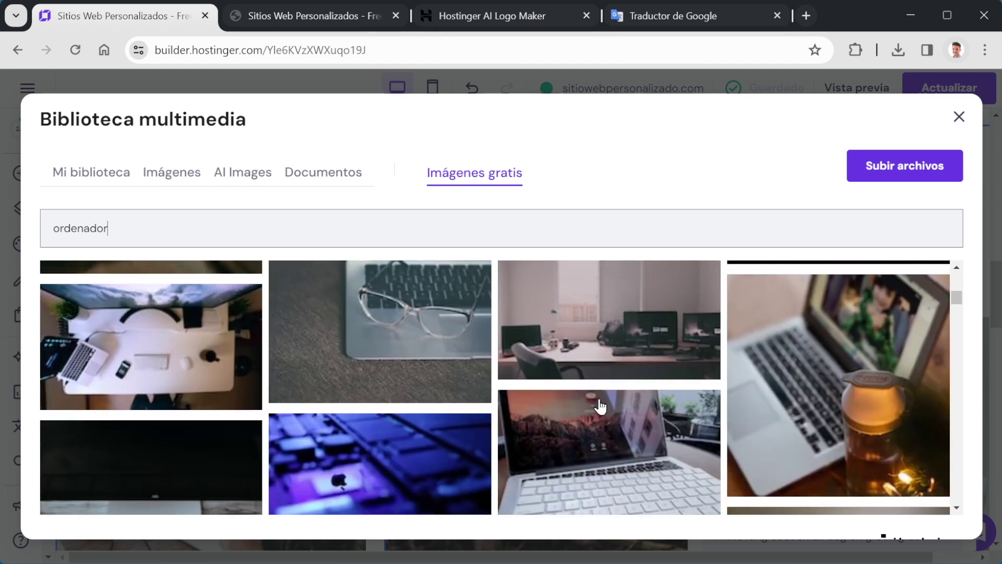
left_click(198, 351)
left_click(862, 510)
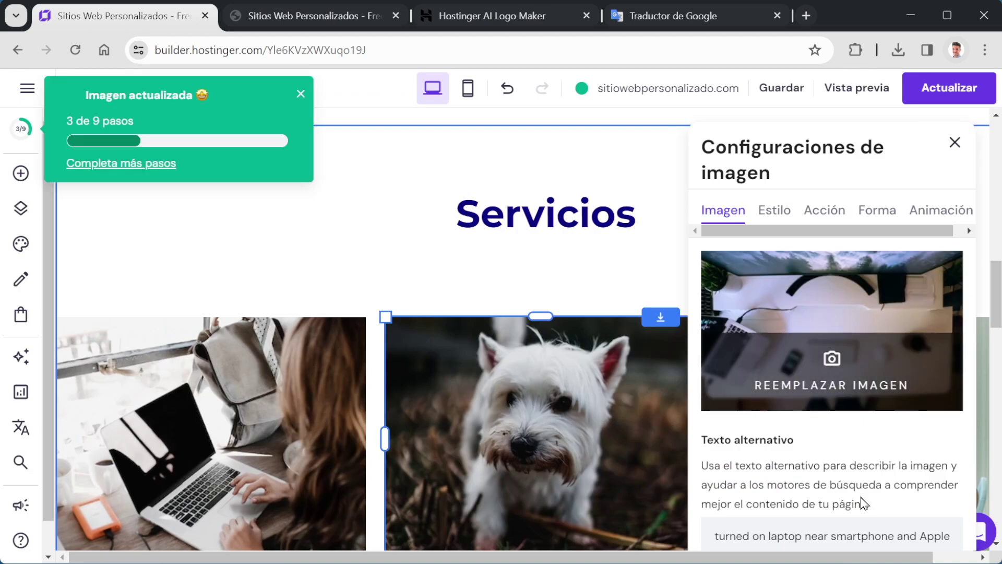
Reopen the media library from the Diseño de Blogs image settings.
left_click(875, 343)
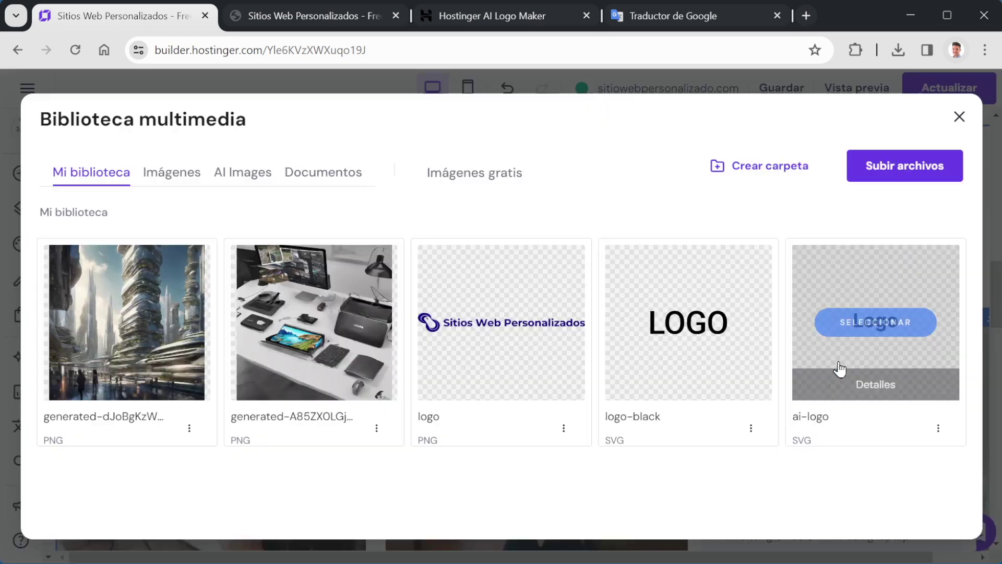